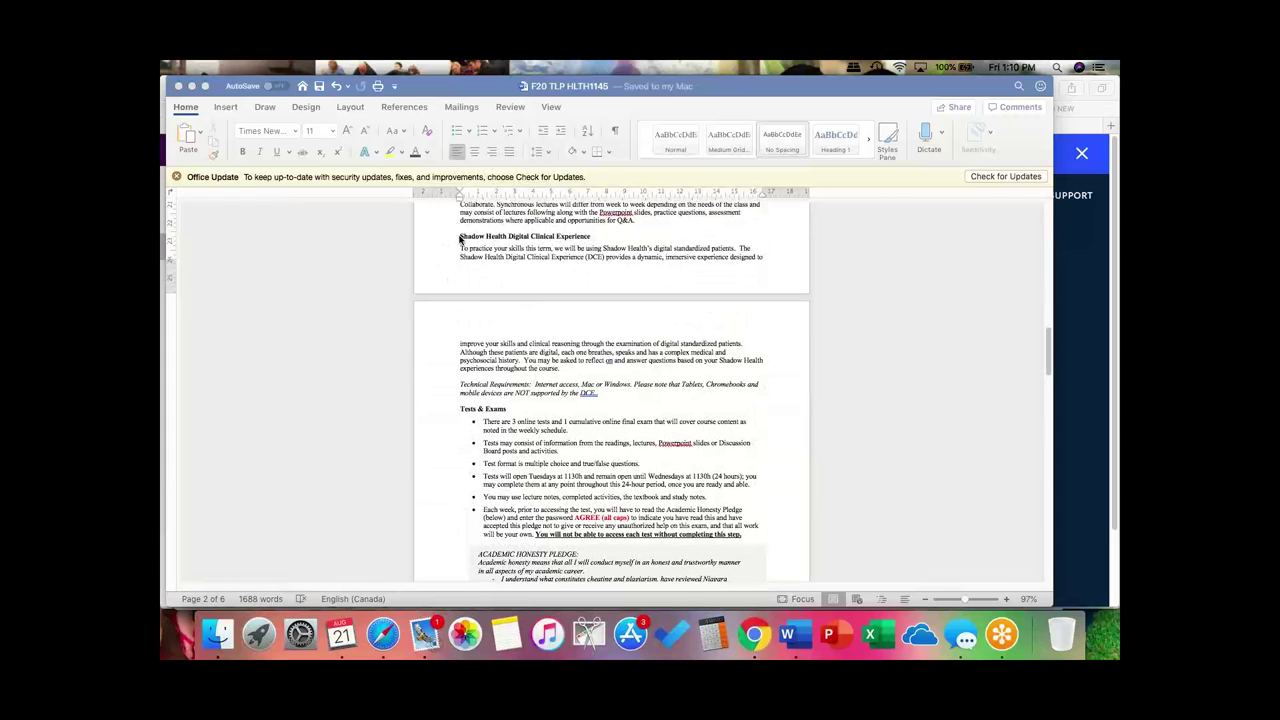
Highlight the Shadow Health Digital Clinical Experience section through its Technical Requirements paragraph, and clear the selection.
drag(460, 236, 625, 396)
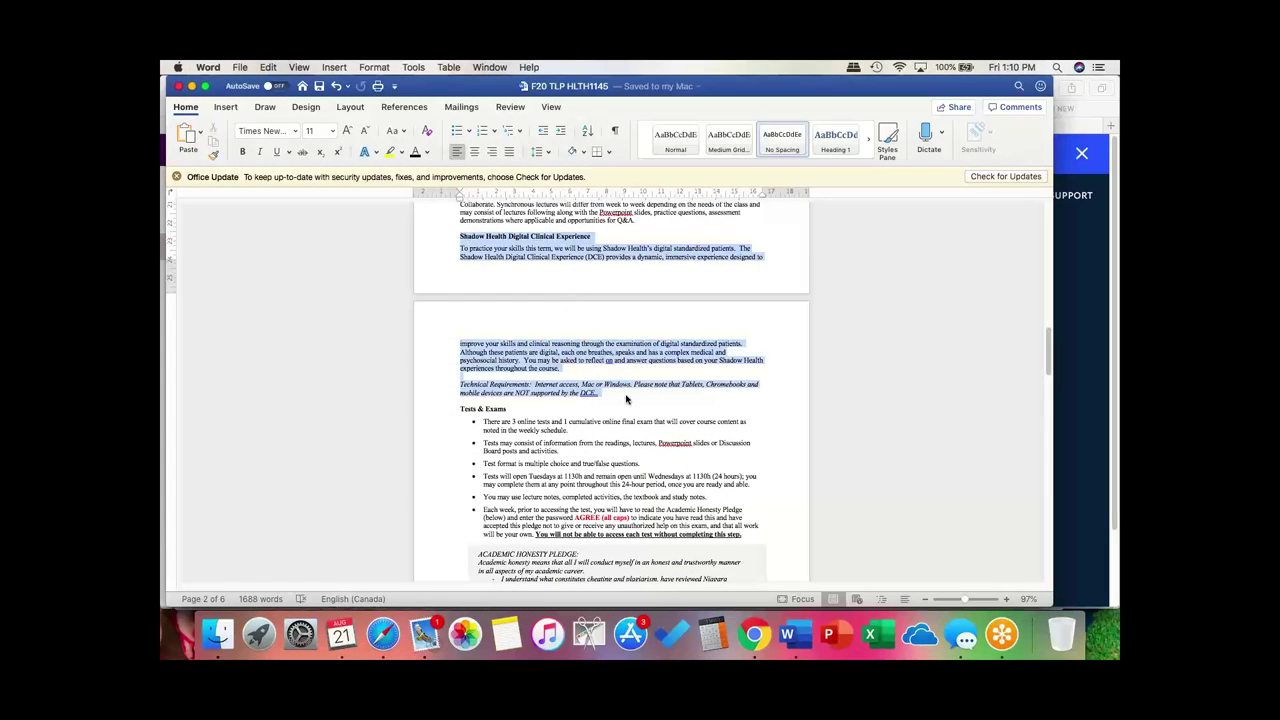
click(625, 402)
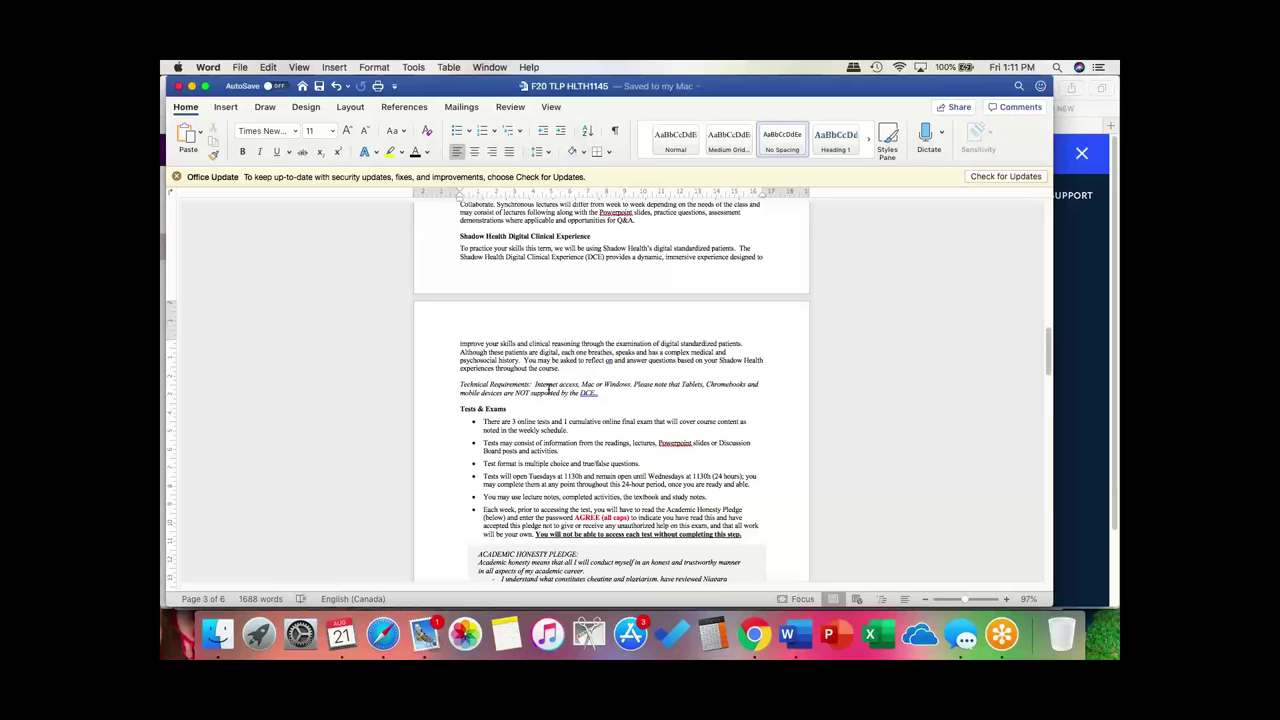
Find the Weekly Lectures/Modules table and highlight the Week 1 entry "Virtual Simulation in HLTH1145" with its Shadow Health orientation item.
scroll(507, 420, down, 5)
scroll(507, 422, down, 15)
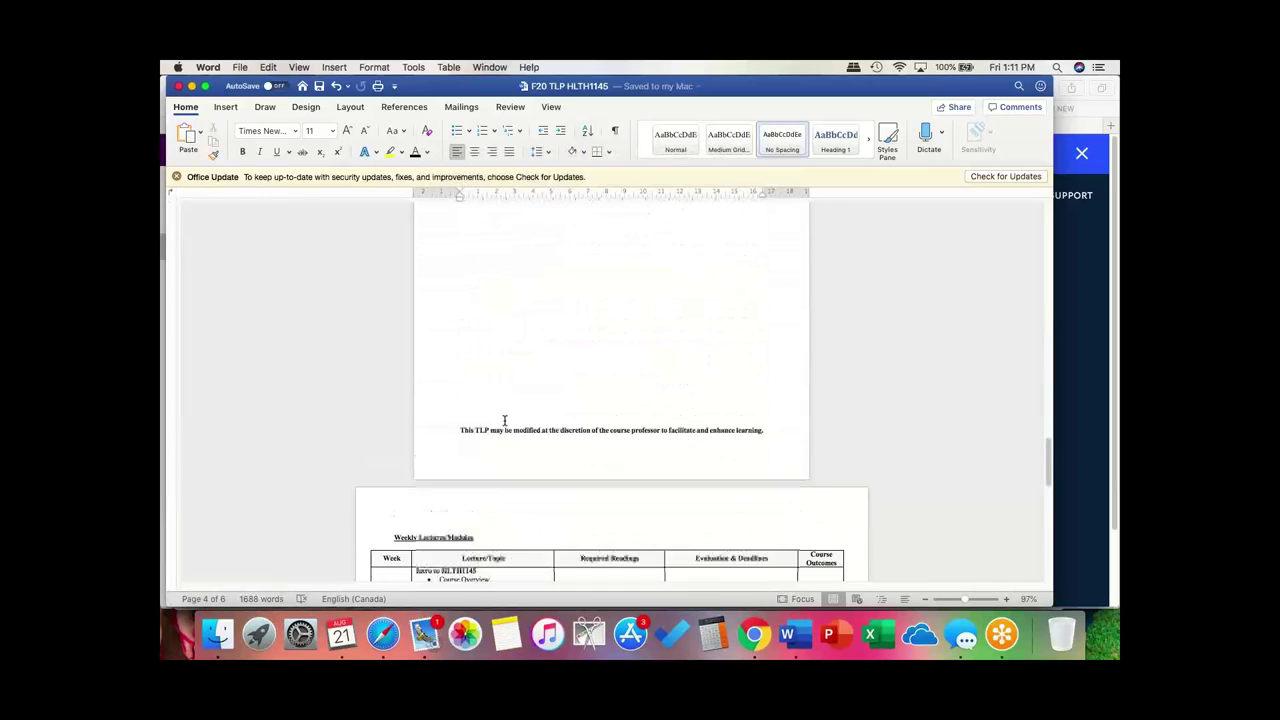
scroll(466, 352, up, 3)
drag(393, 302, 781, 329)
click(539, 351)
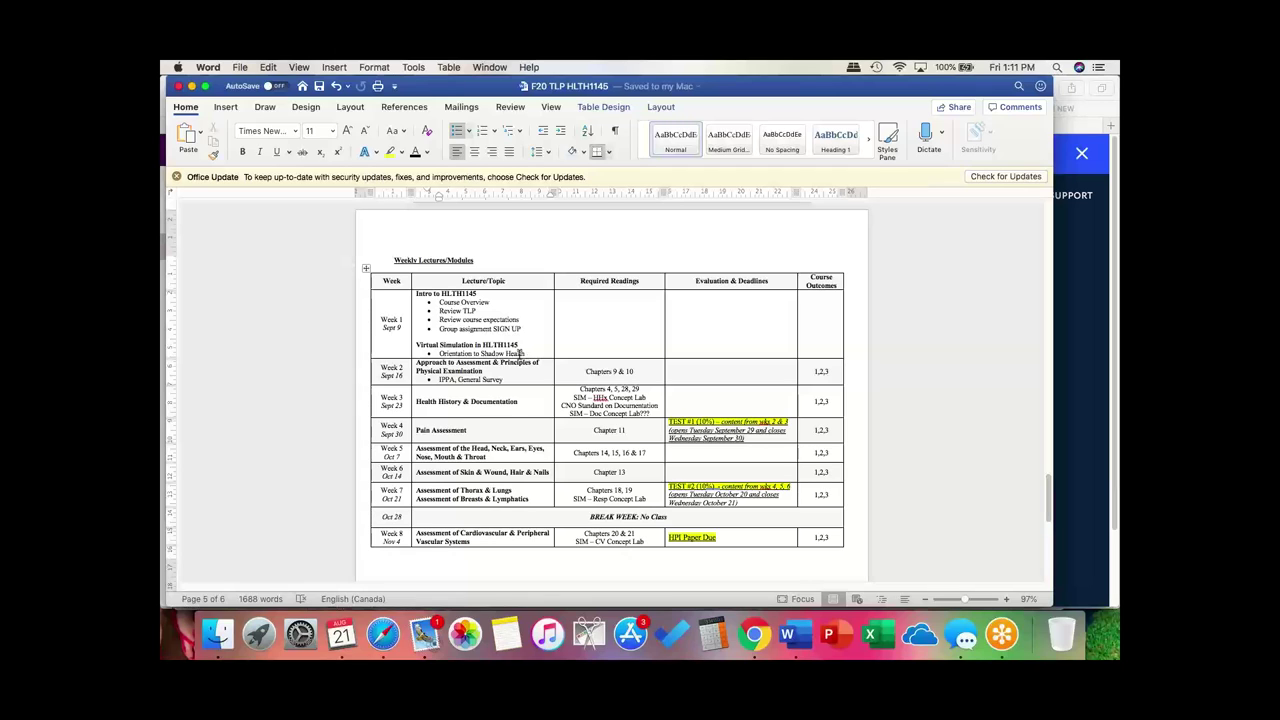
drag(527, 353, 418, 344)
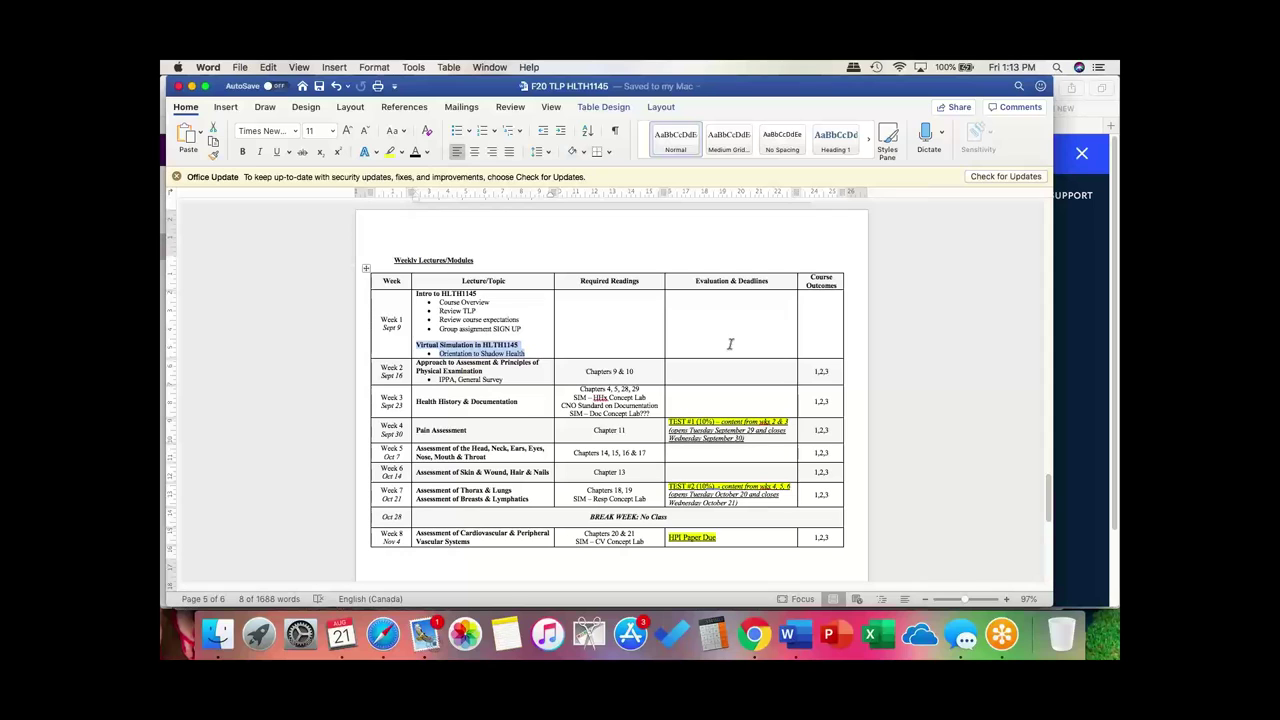
Switch to Mail, delete the unread Wayfair message from the inbox, and minimize the mail window.
click(425, 634)
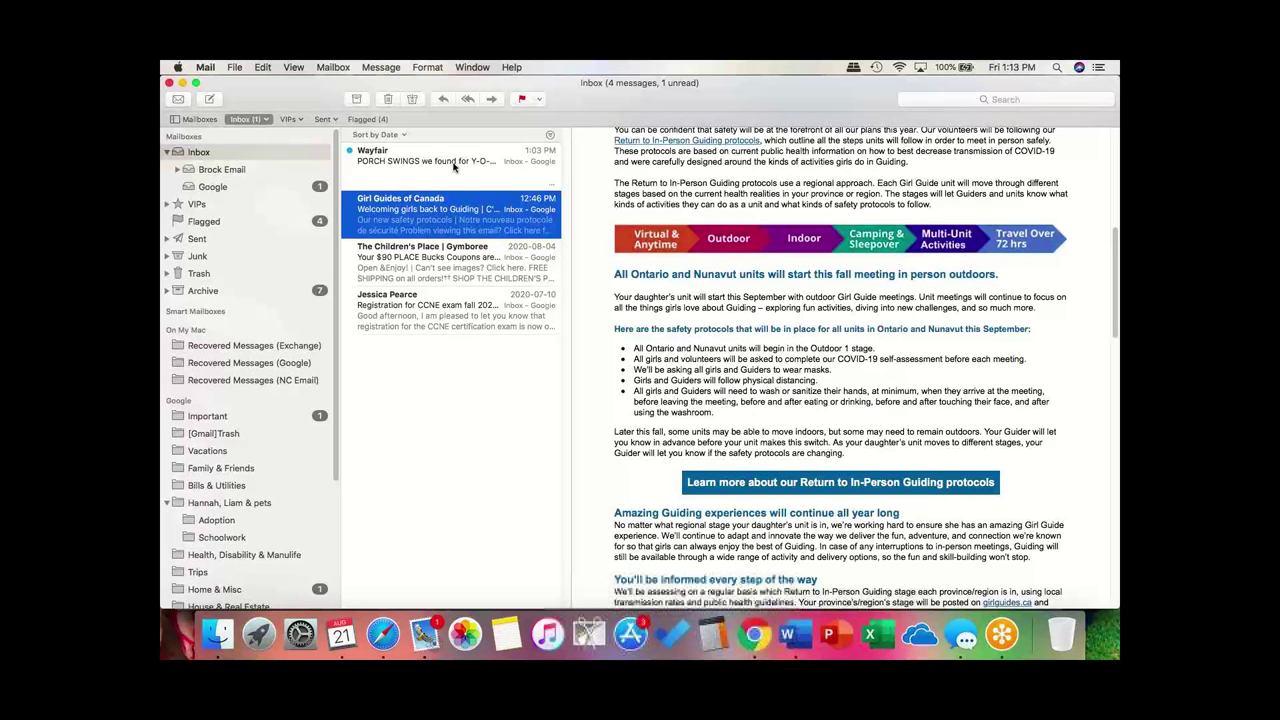
click(400, 163)
click(389, 100)
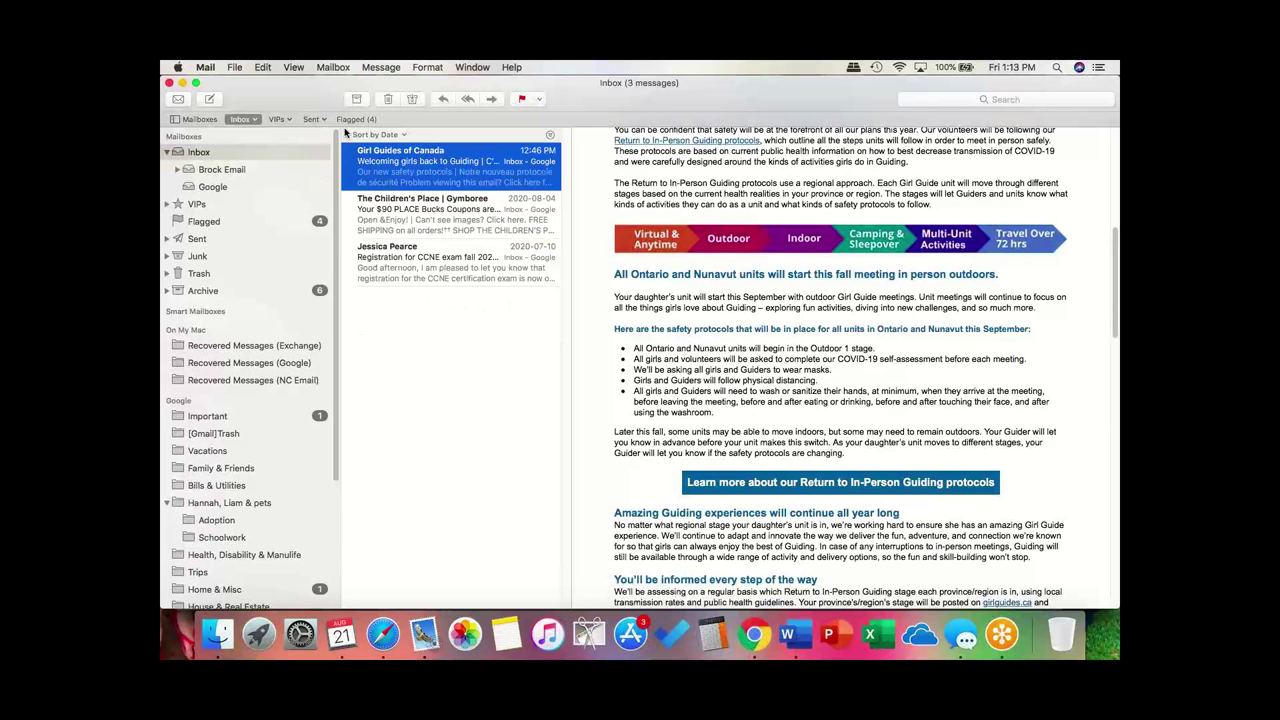
click(183, 83)
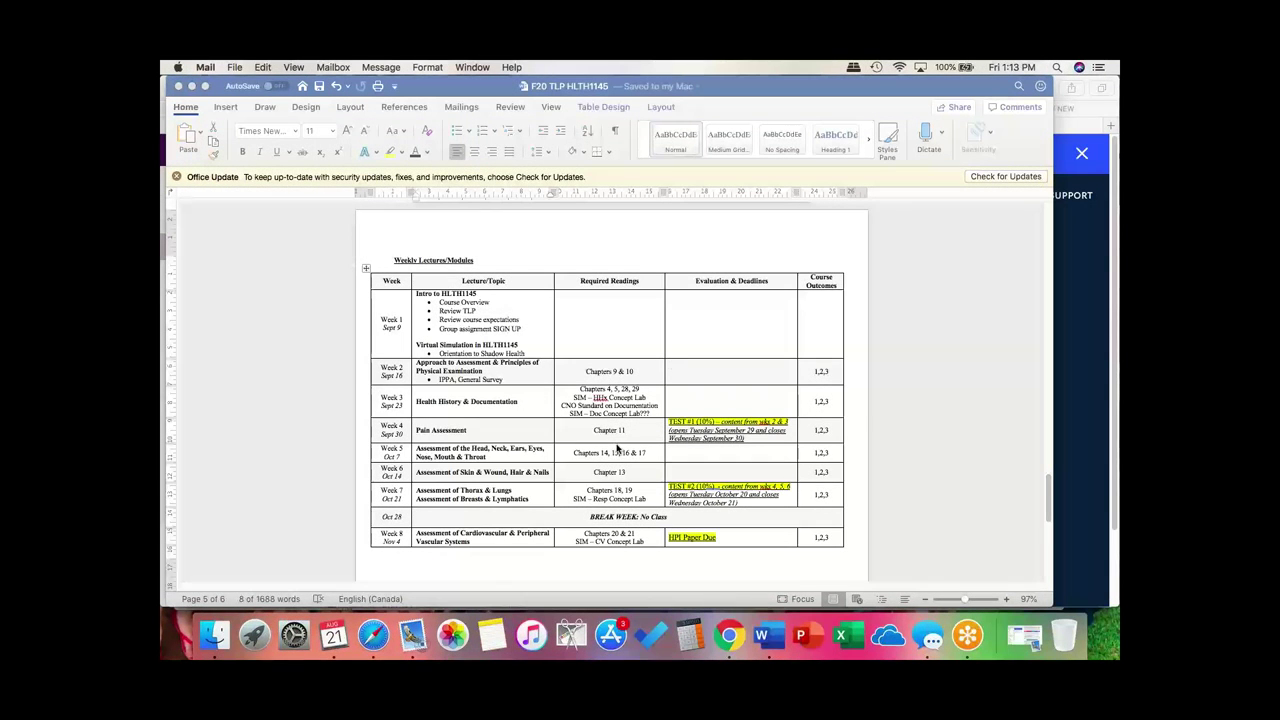
Switch to the Outlook inbox in Safari and open the reply to the "Plan Confirmation" invitation.
right_click(382, 645)
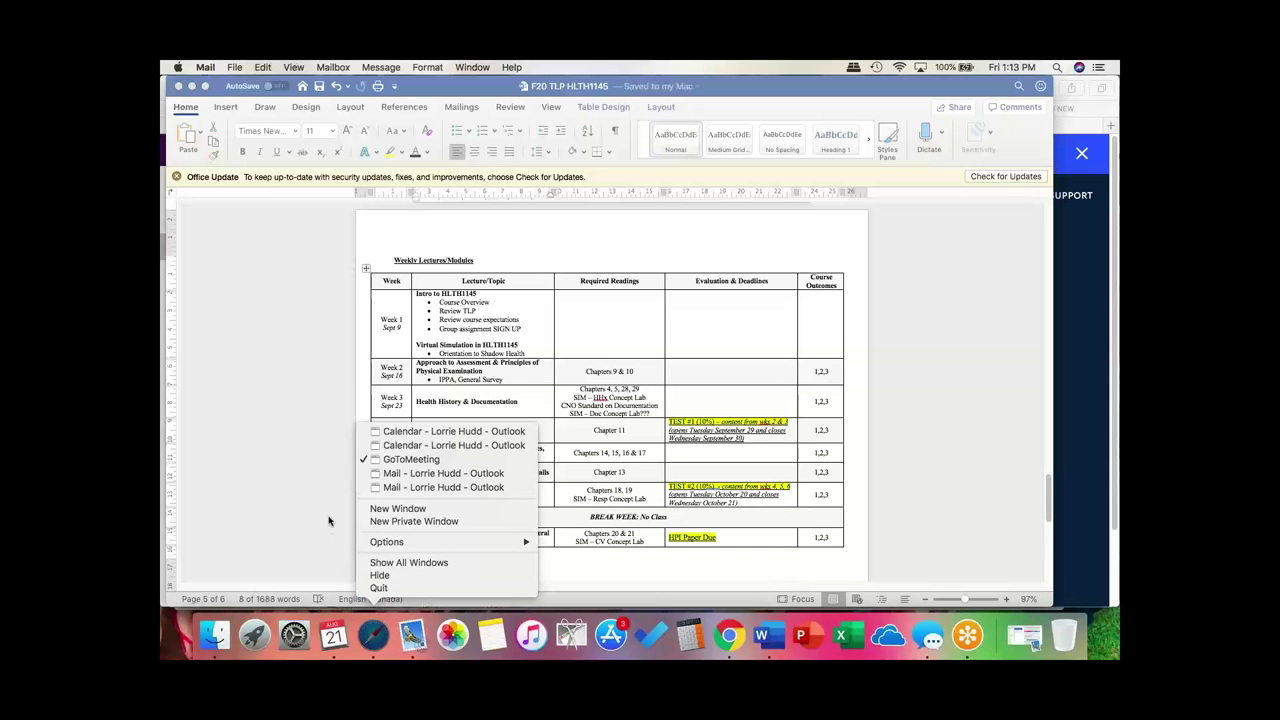
click(379, 589)
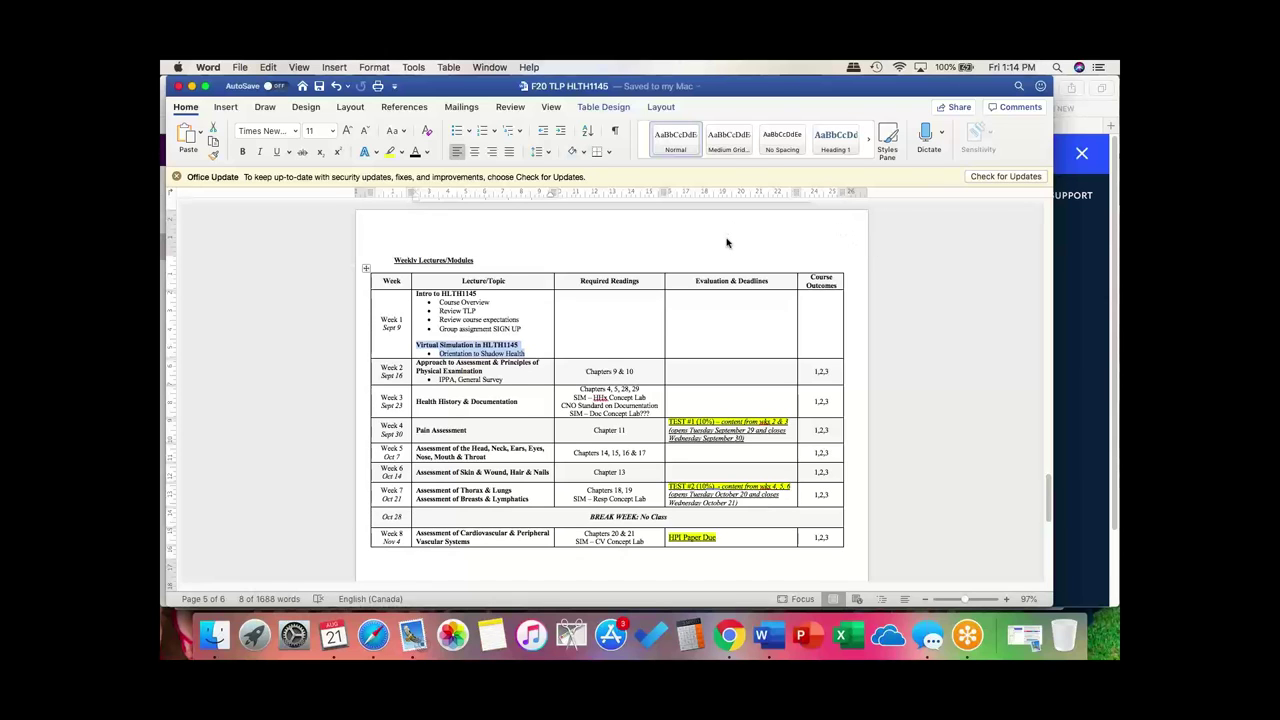
click(1068, 241)
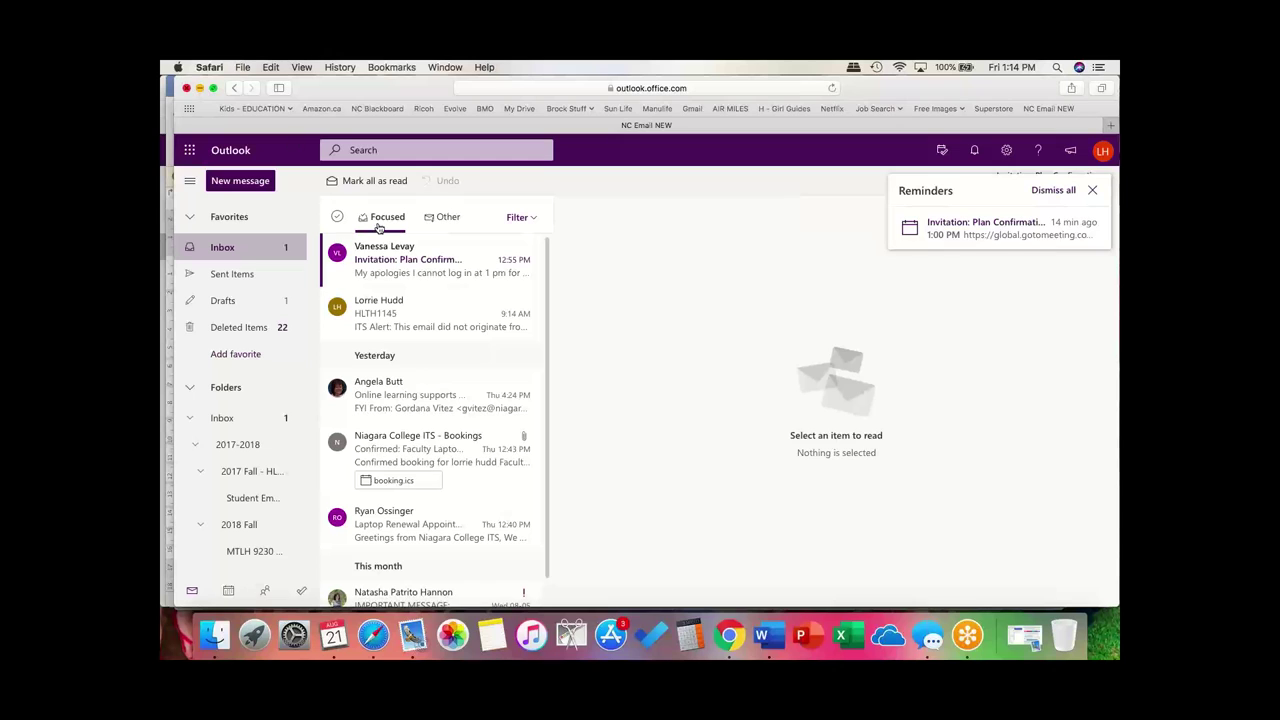
click(395, 252)
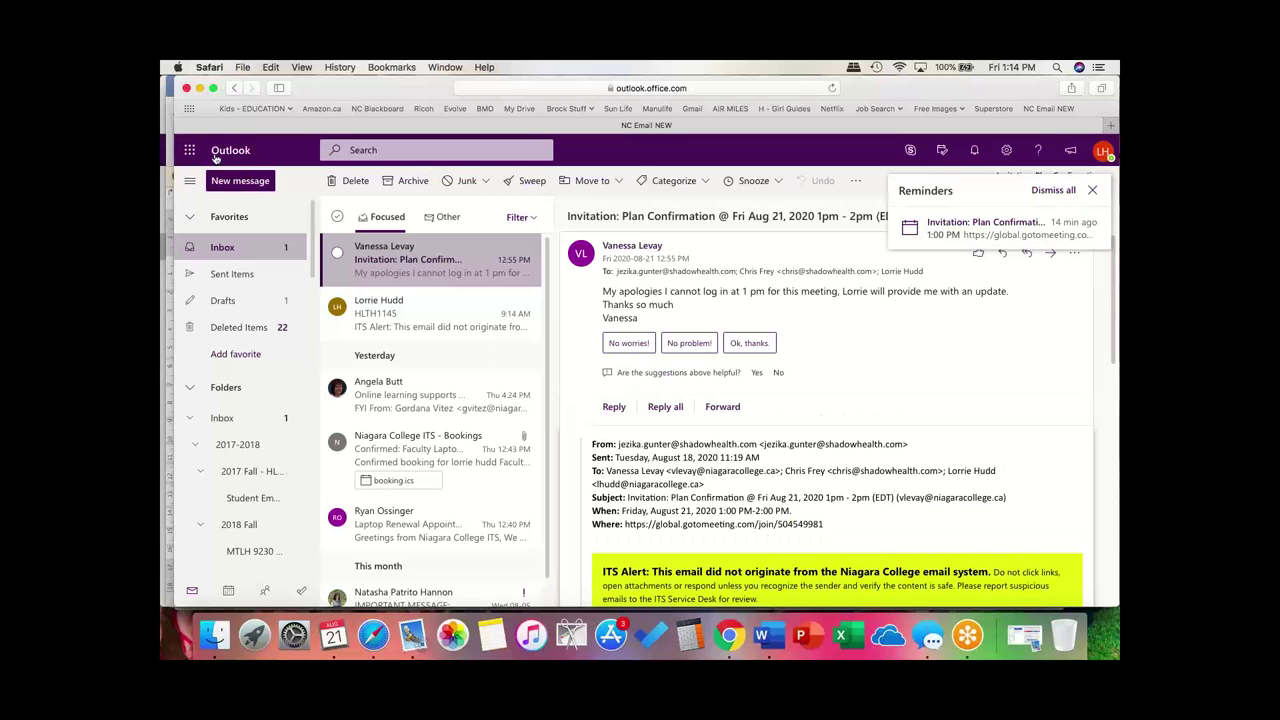
Minimize the Outlook message window, close the separate invitation window, and switch to GoToMeeting.
click(199, 88)
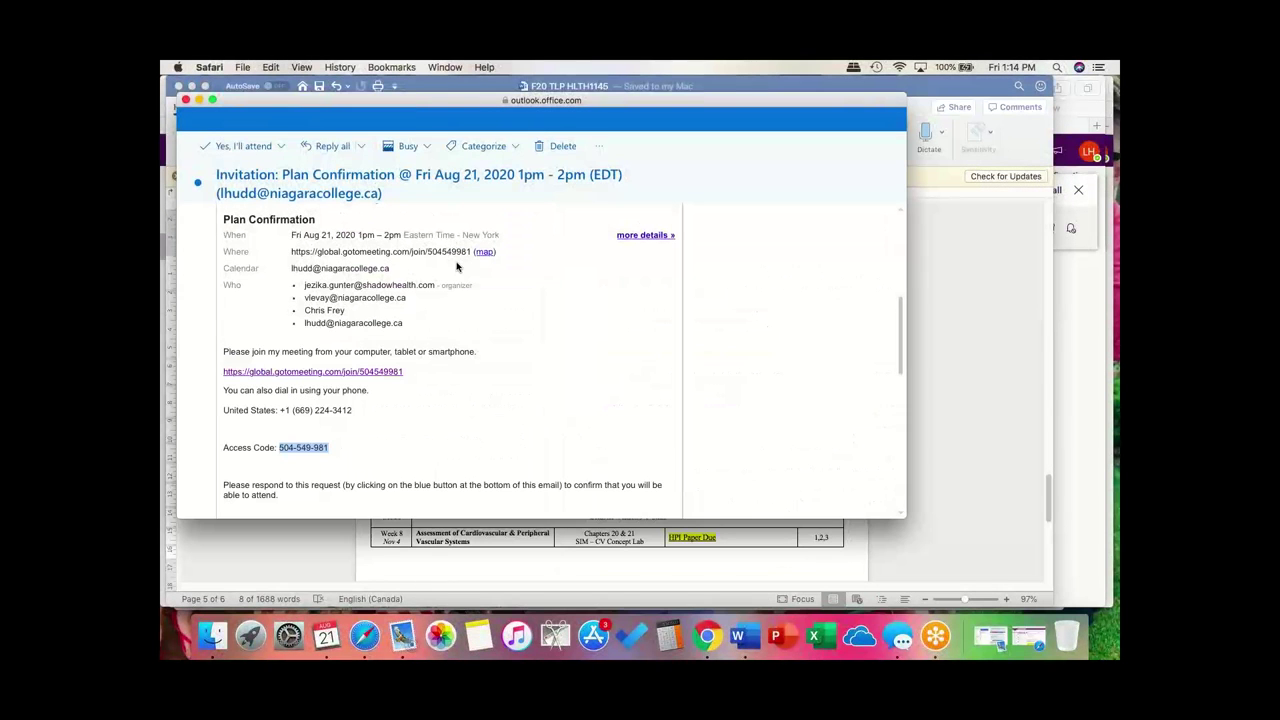
click(185, 100)
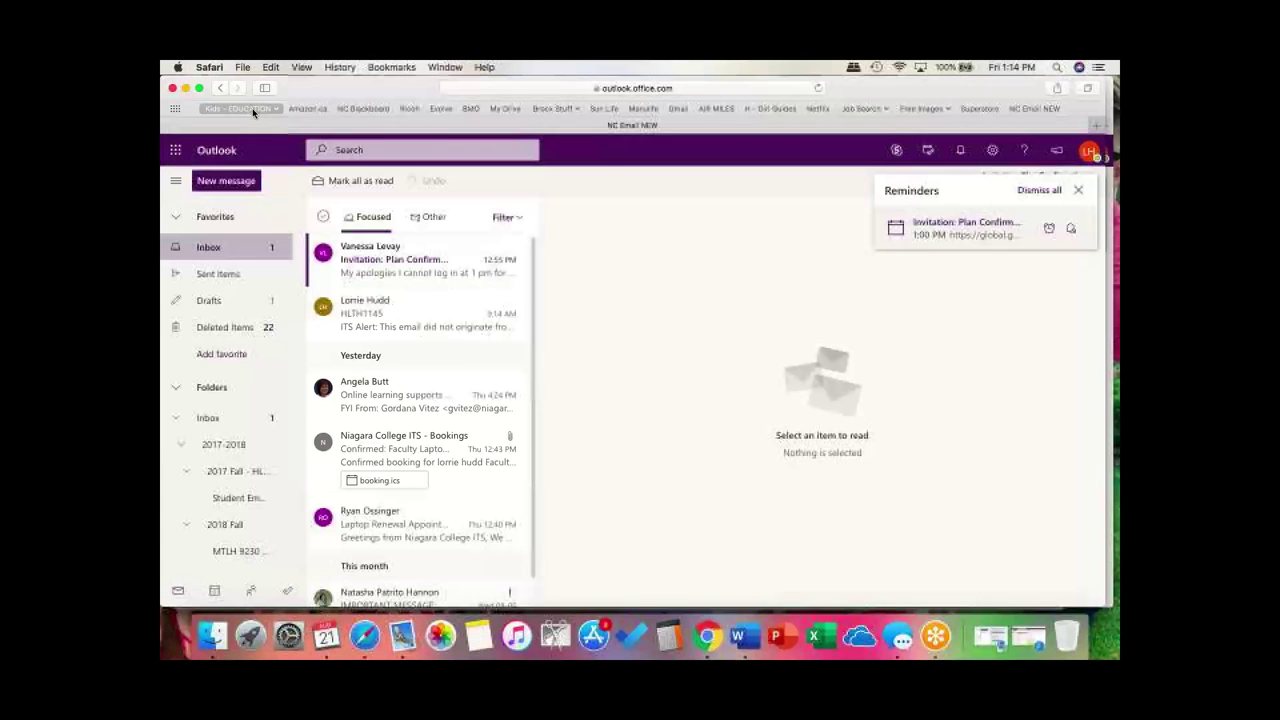
click(707, 636)
key(super+w)
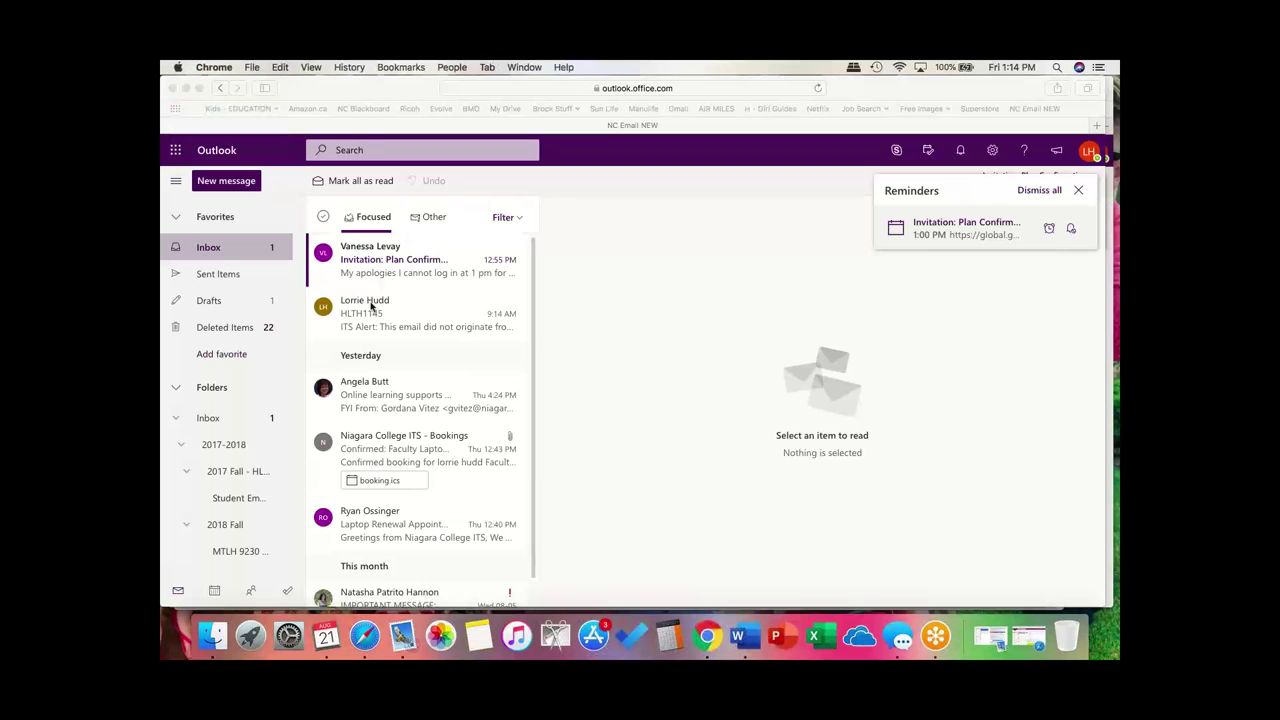
click(364, 636)
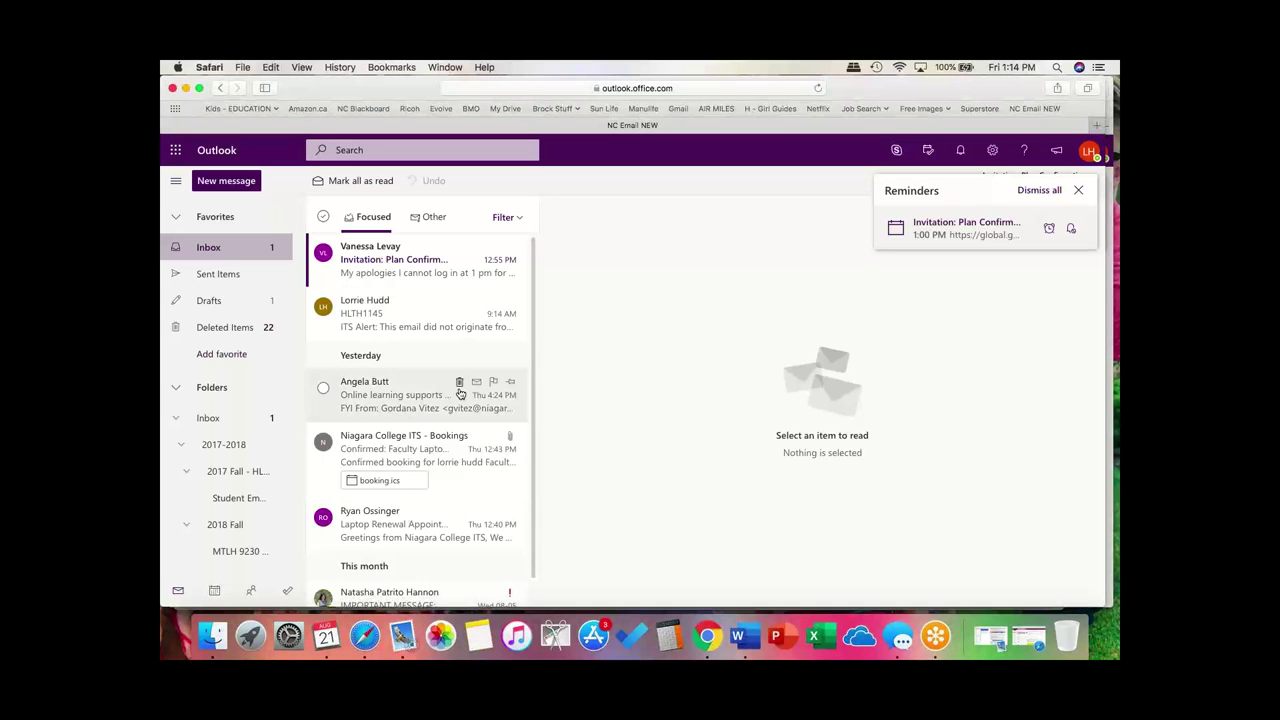
click(936, 636)
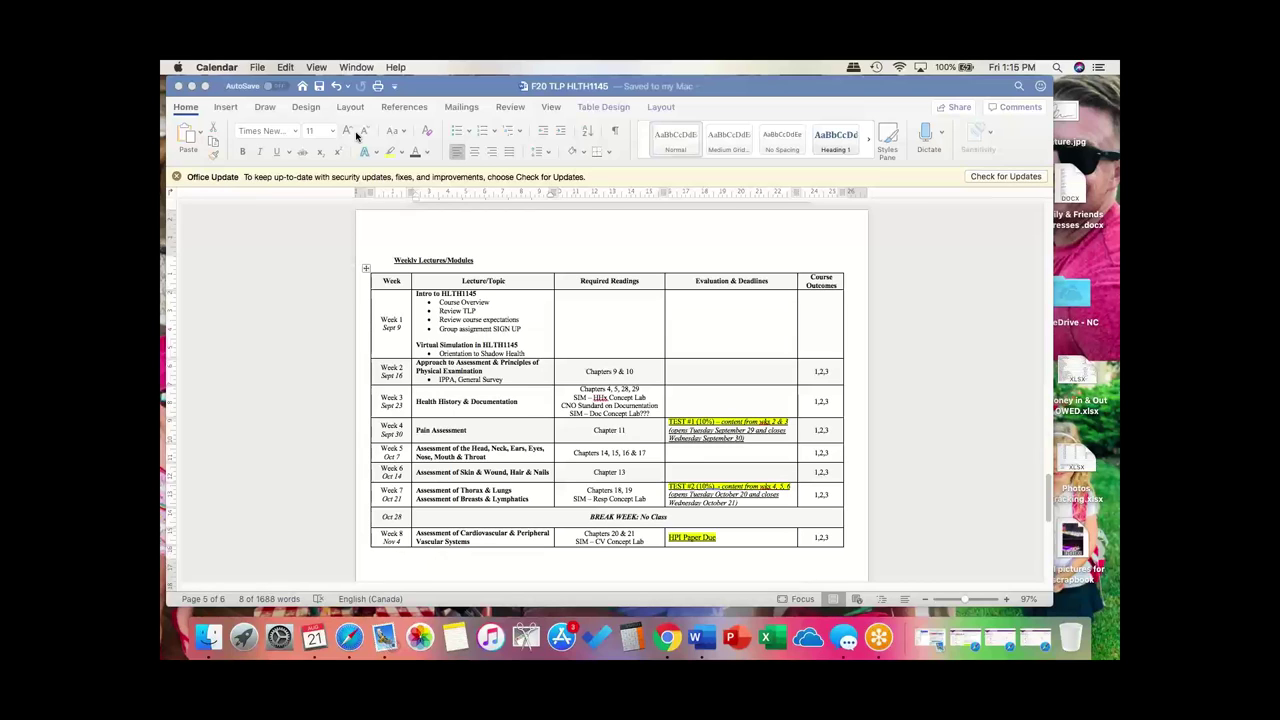
Return to Outlook in Safari, open the "Student Introduction Resources" e-mail, and open its Vimeo link and attached PDF.
click(352, 637)
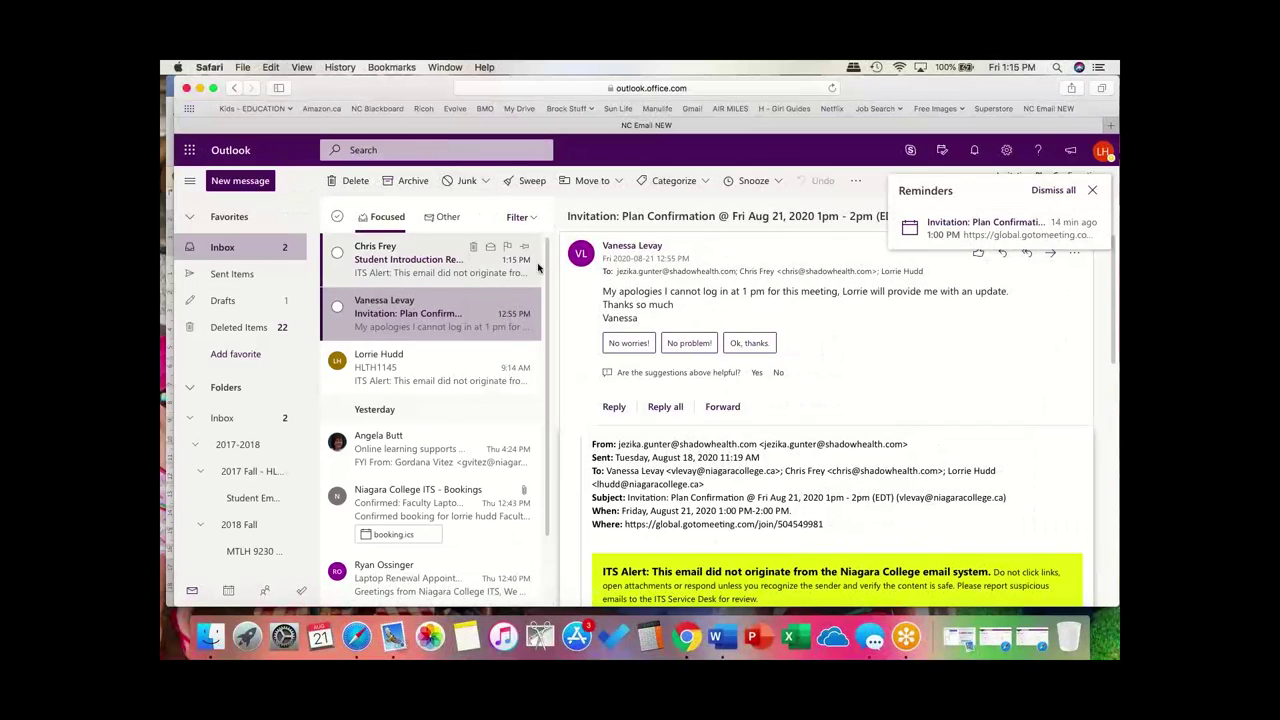
click(530, 255)
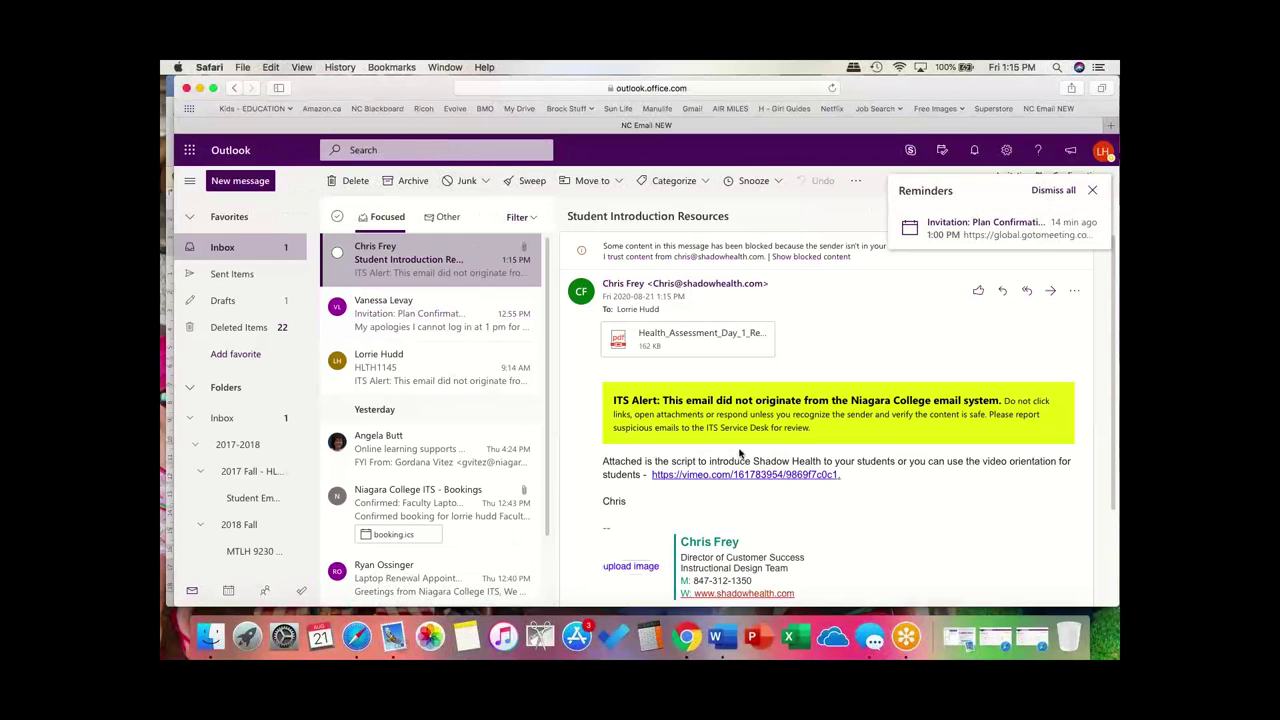
click(692, 479)
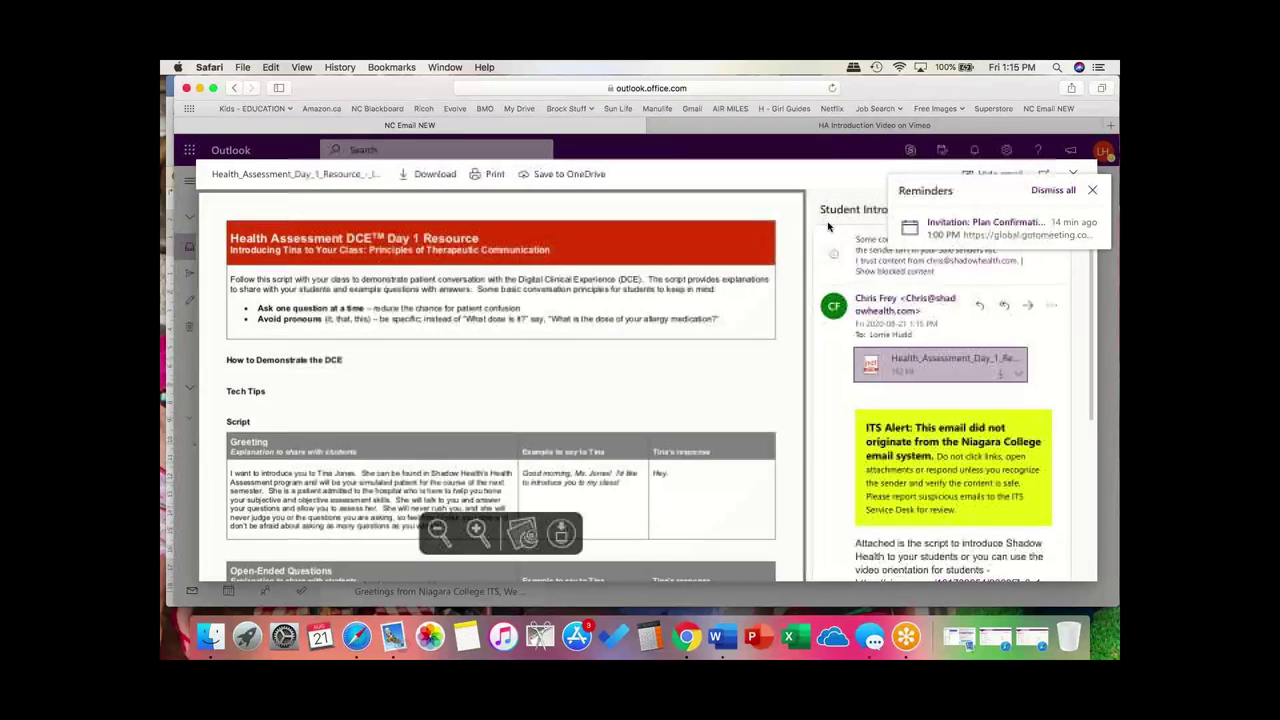
Close the Outlook reminders and read the Health Assessment DCE Day 1 Resource script from the greeting through the Education section.
click(1092, 190)
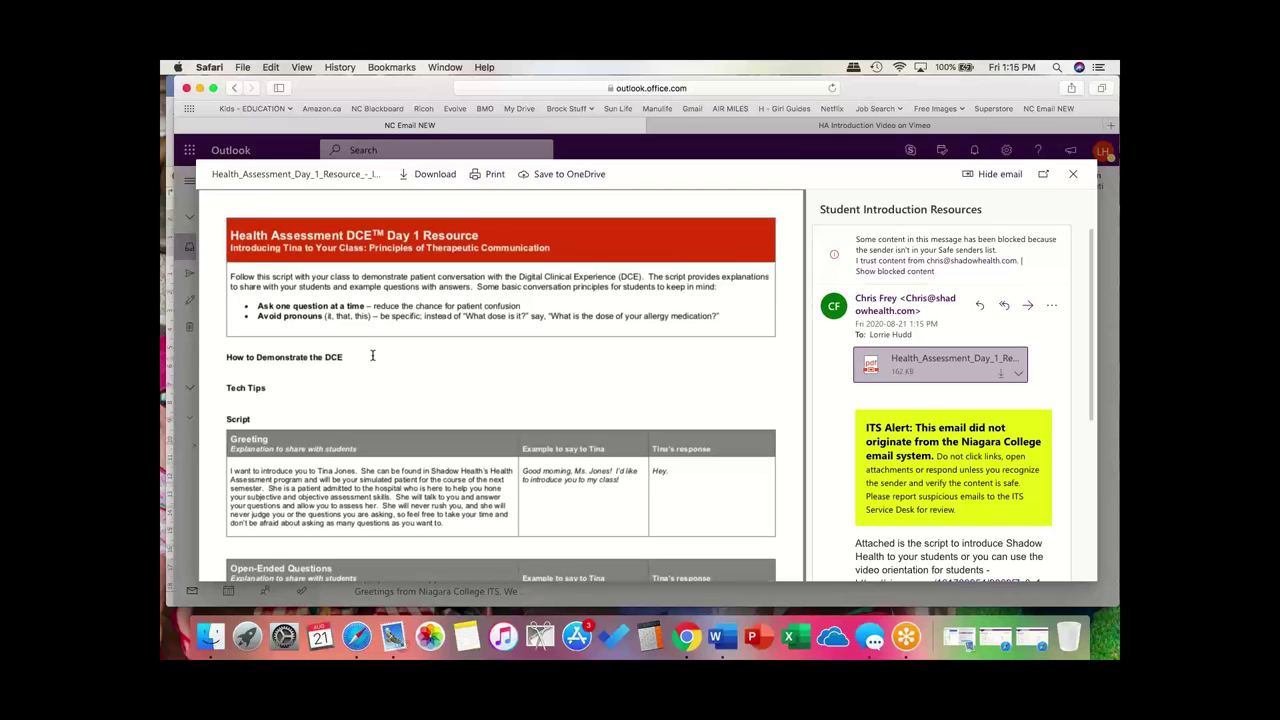
scroll(372, 355, down, 1)
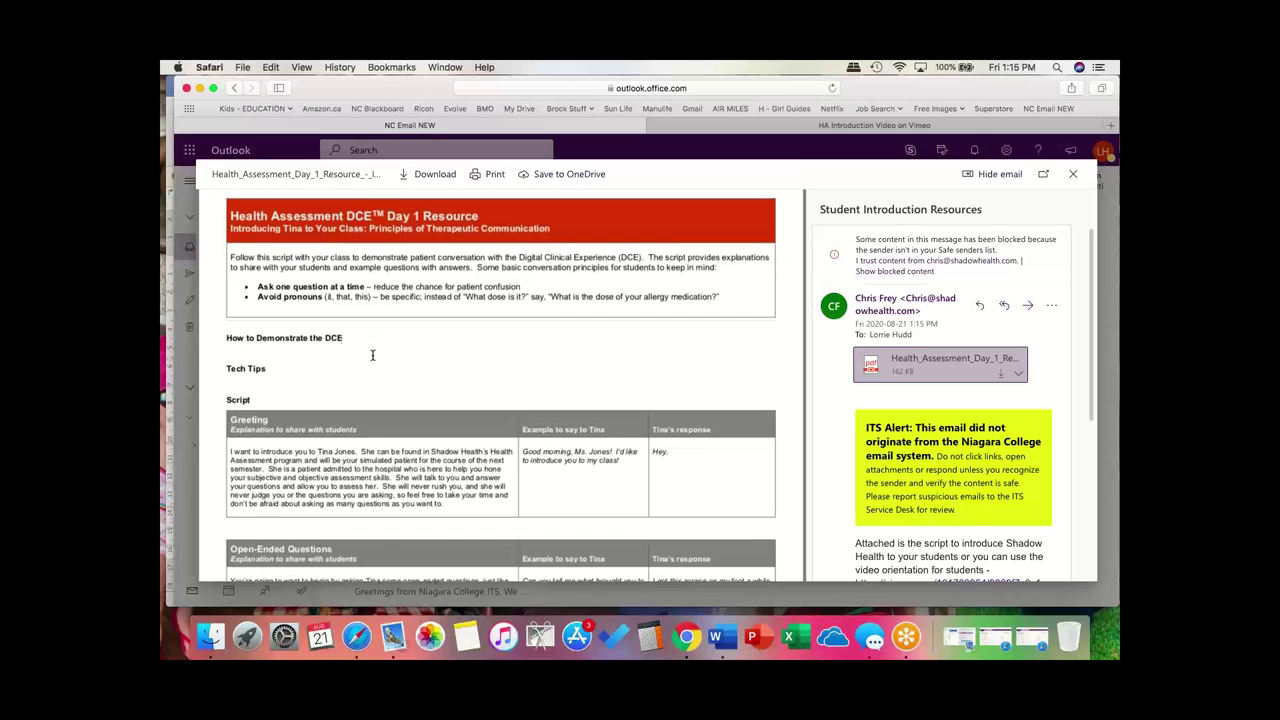
scroll(372, 355, down, 4)
scroll(372, 355, down, 2)
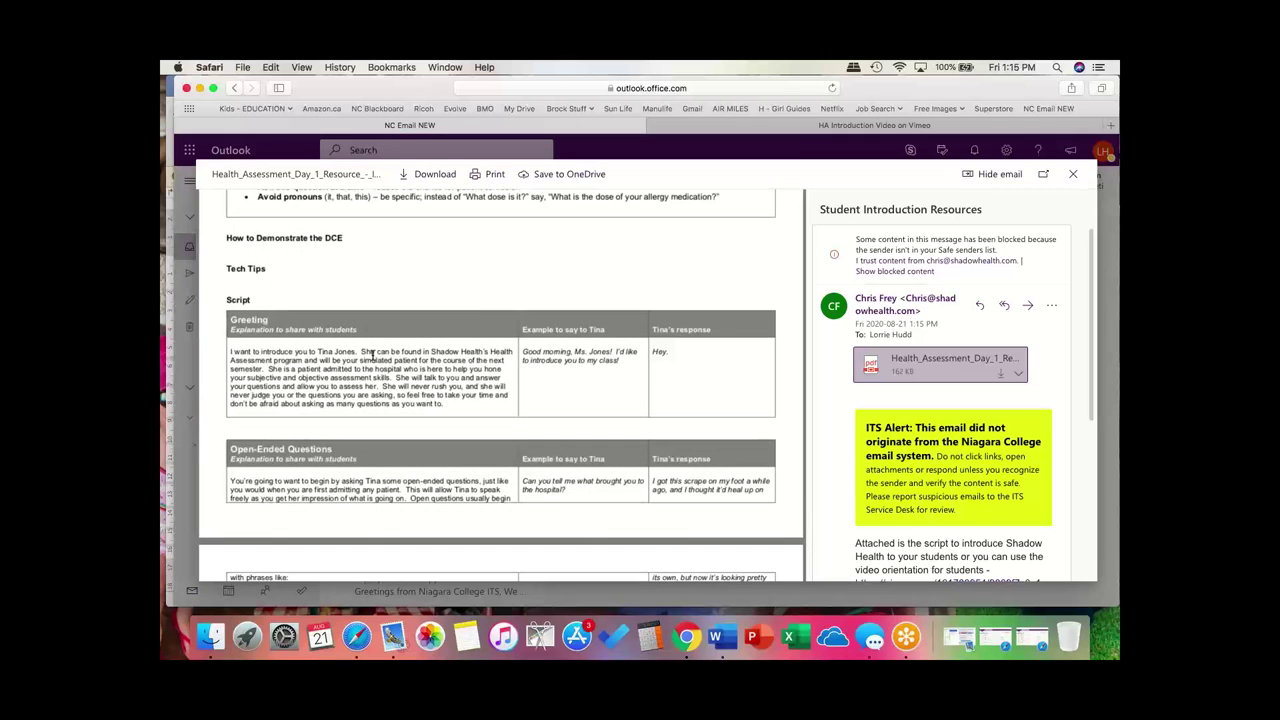
scroll(350, 376, down, 1)
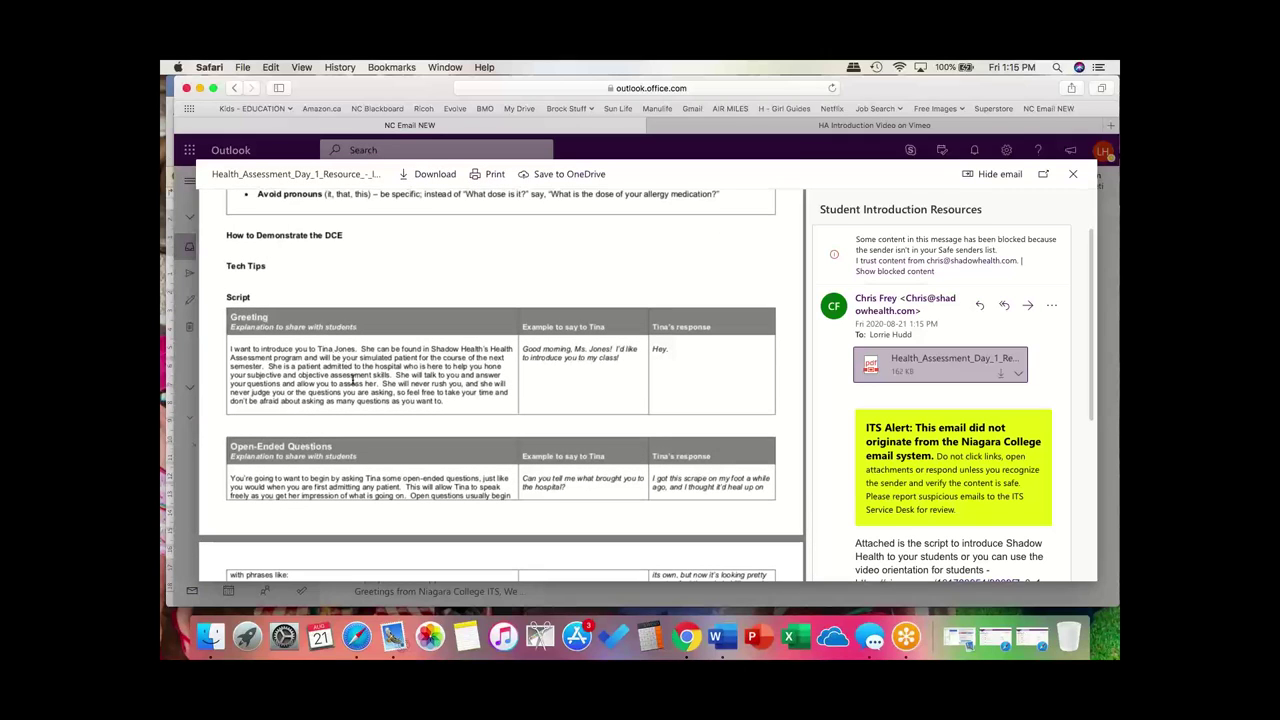
scroll(355, 385, down, 8)
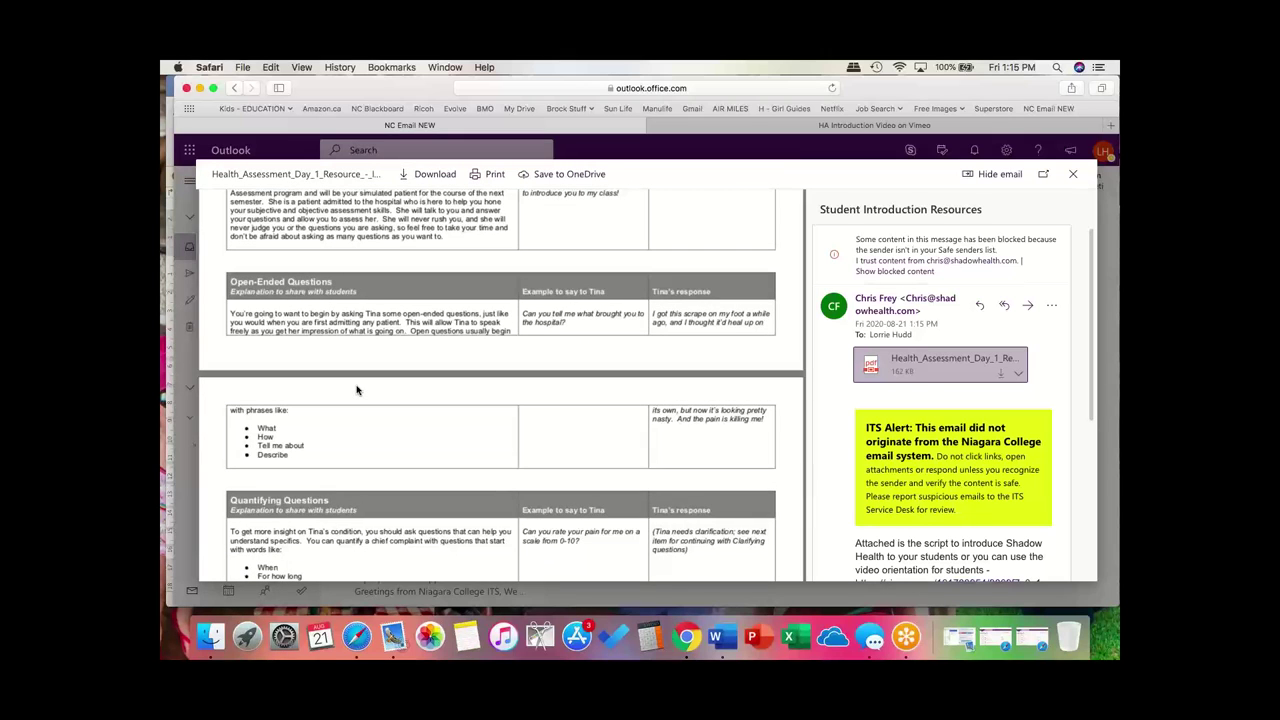
scroll(357, 390, down, 3)
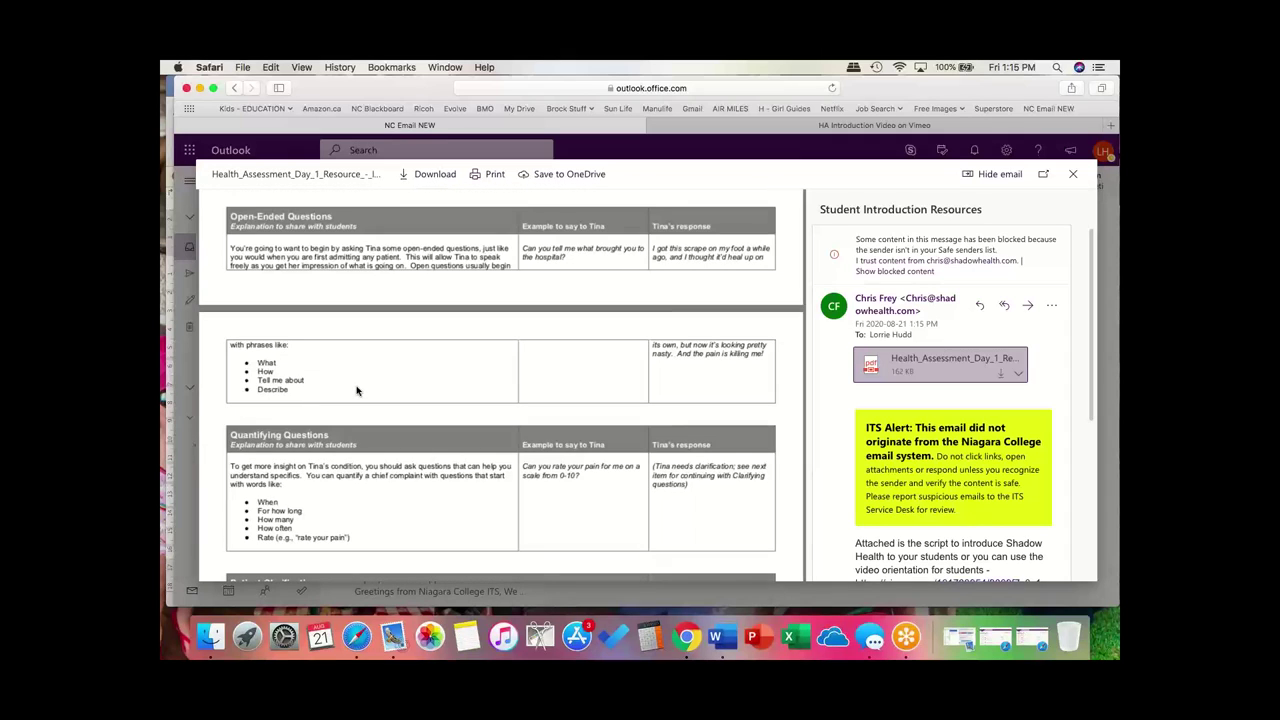
scroll(357, 390, down, 10)
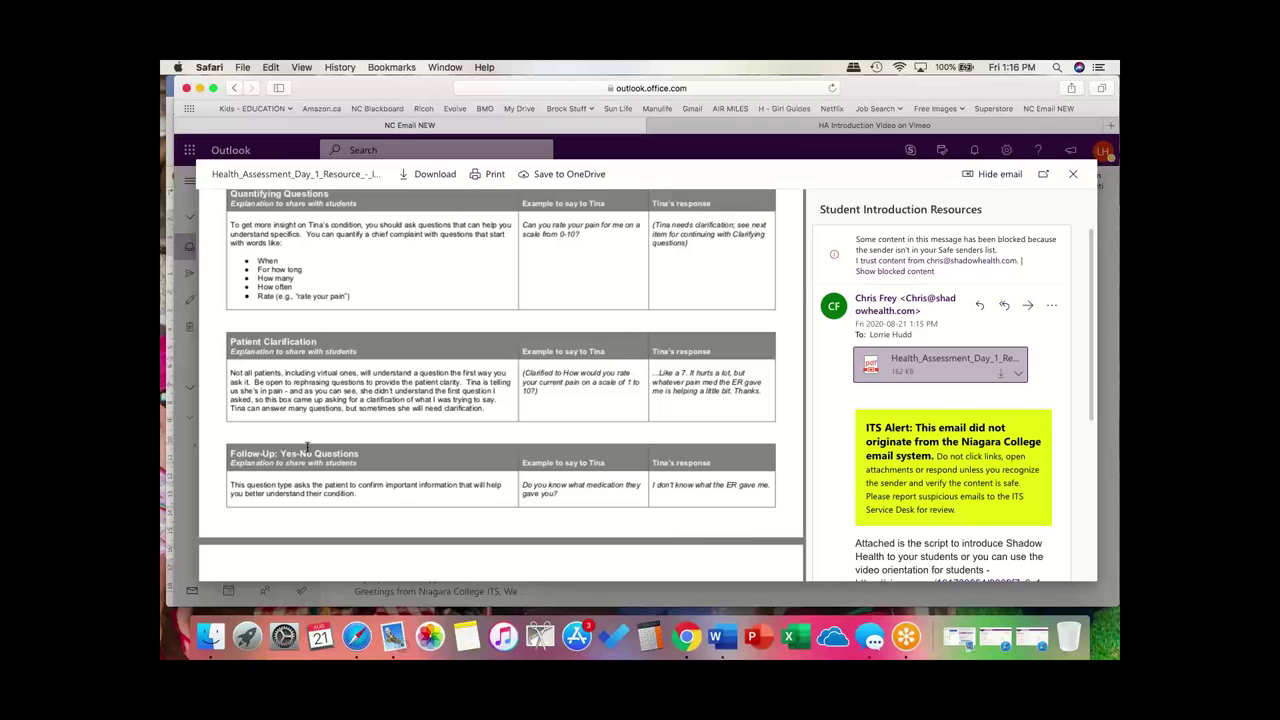
scroll(310, 418, down, 8)
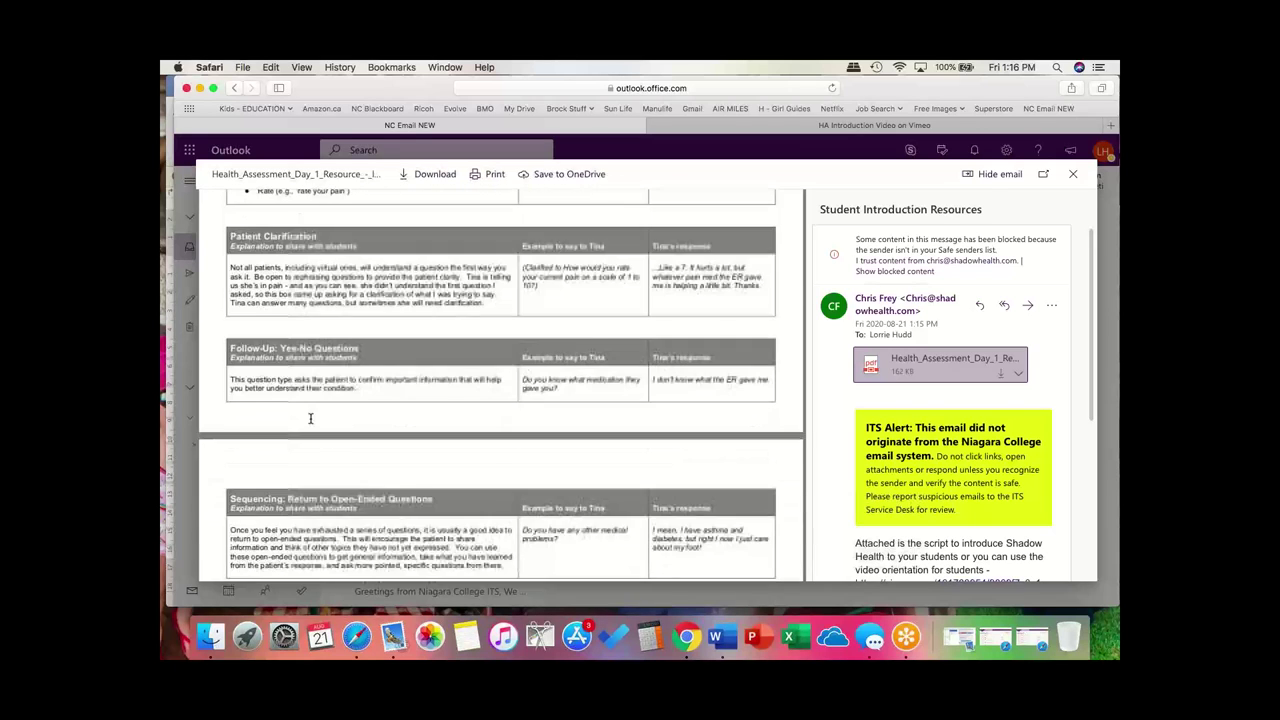
scroll(310, 418, down, 5)
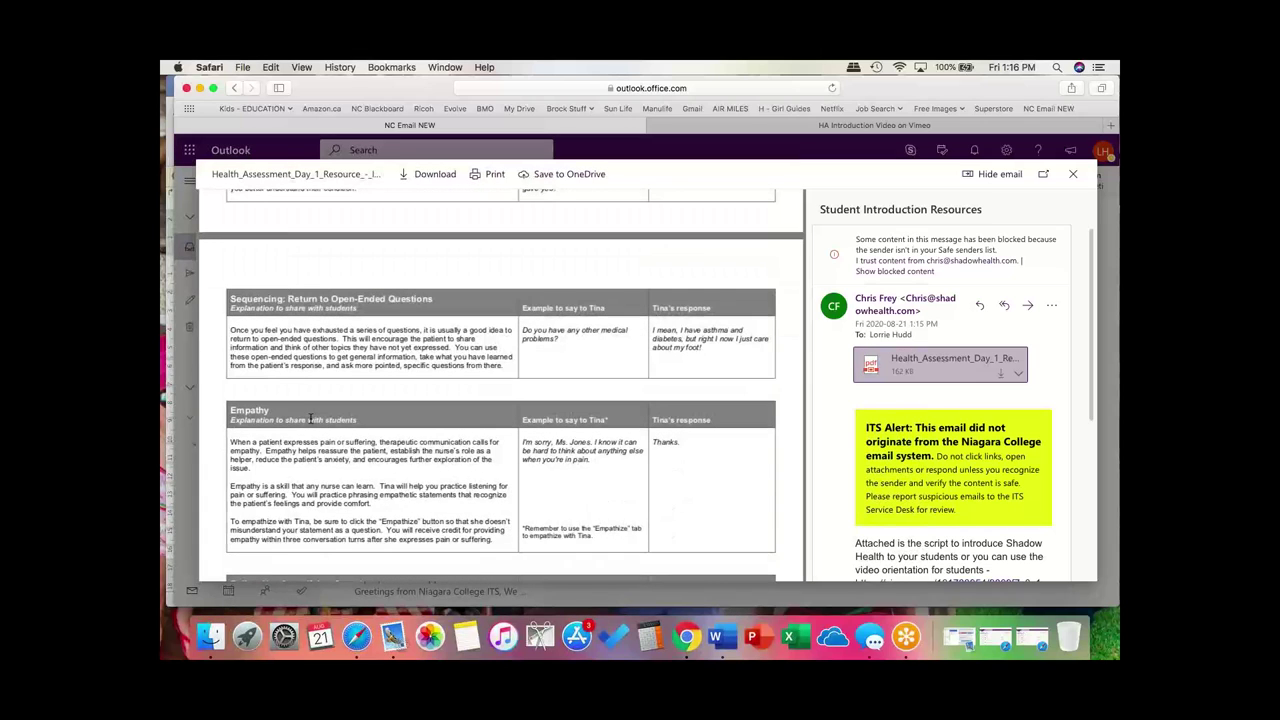
scroll(310, 418, down, 20)
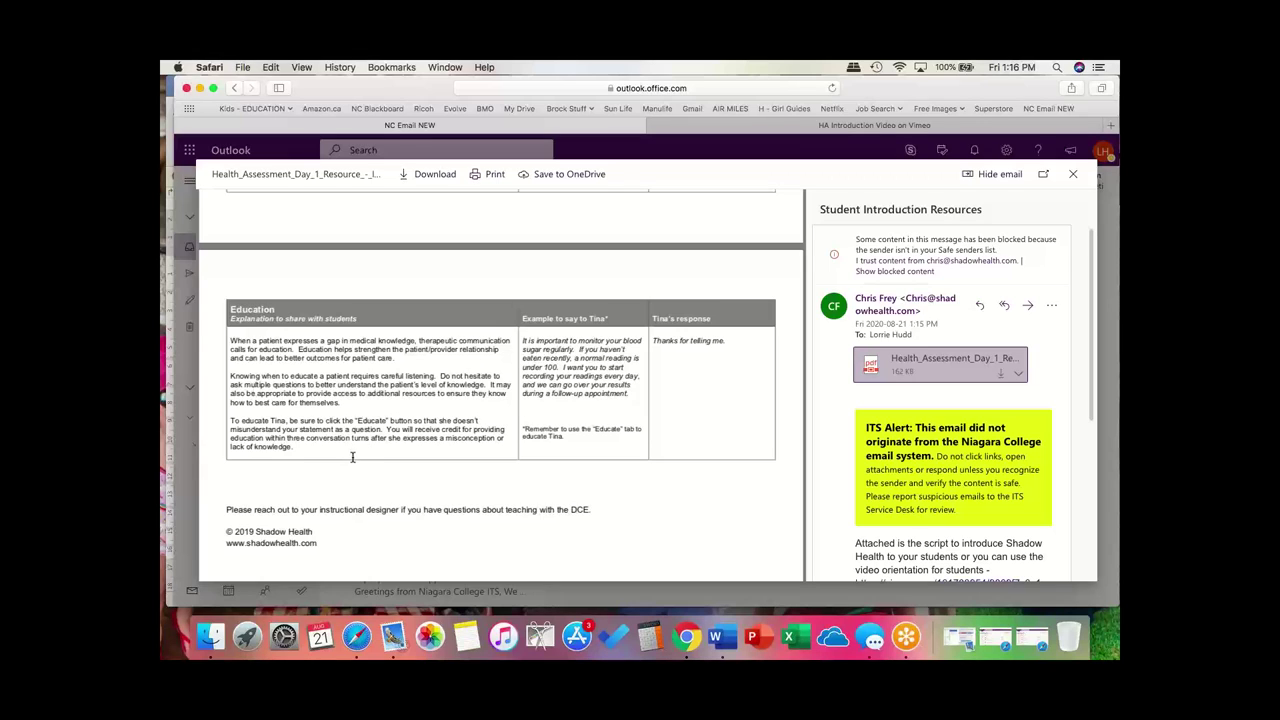
scroll(350, 460, down, 2)
scroll(343, 472, up, 5)
scroll(343, 472, up, 5)
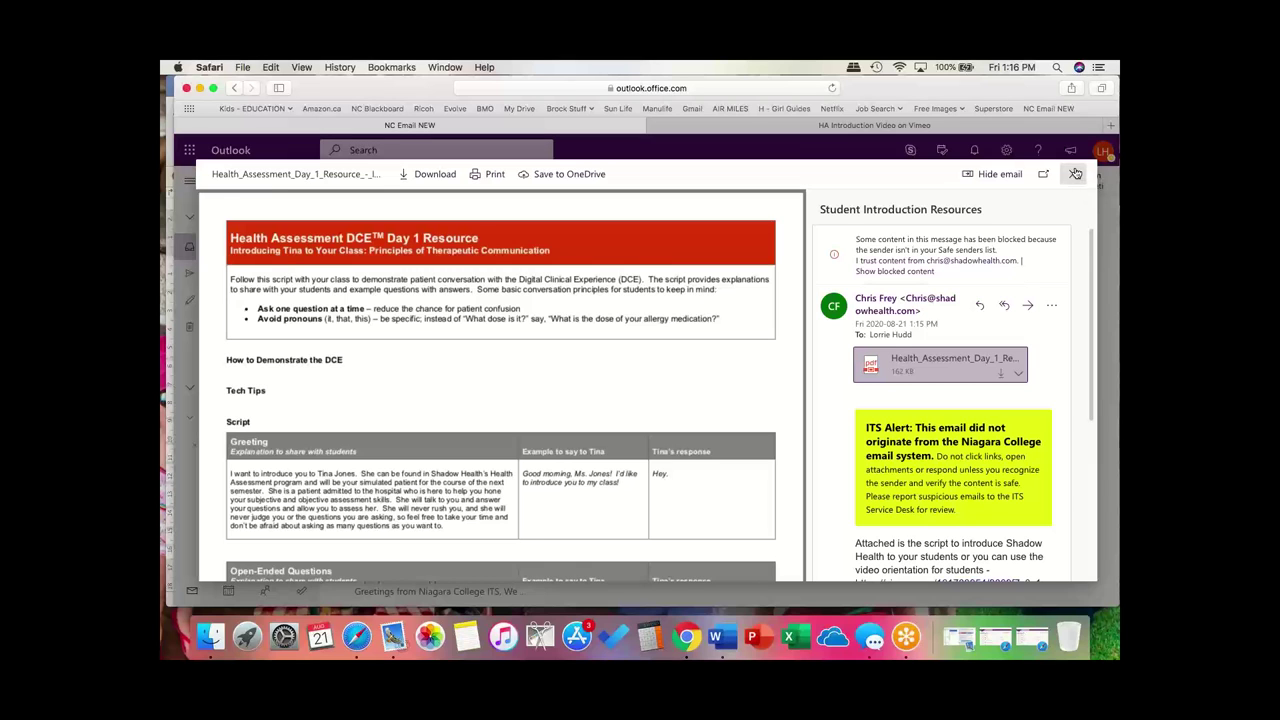
View the HA Introduction Video page on Vimeo, comparing it with the e-mail, and examine the details below the player.
click(856, 123)
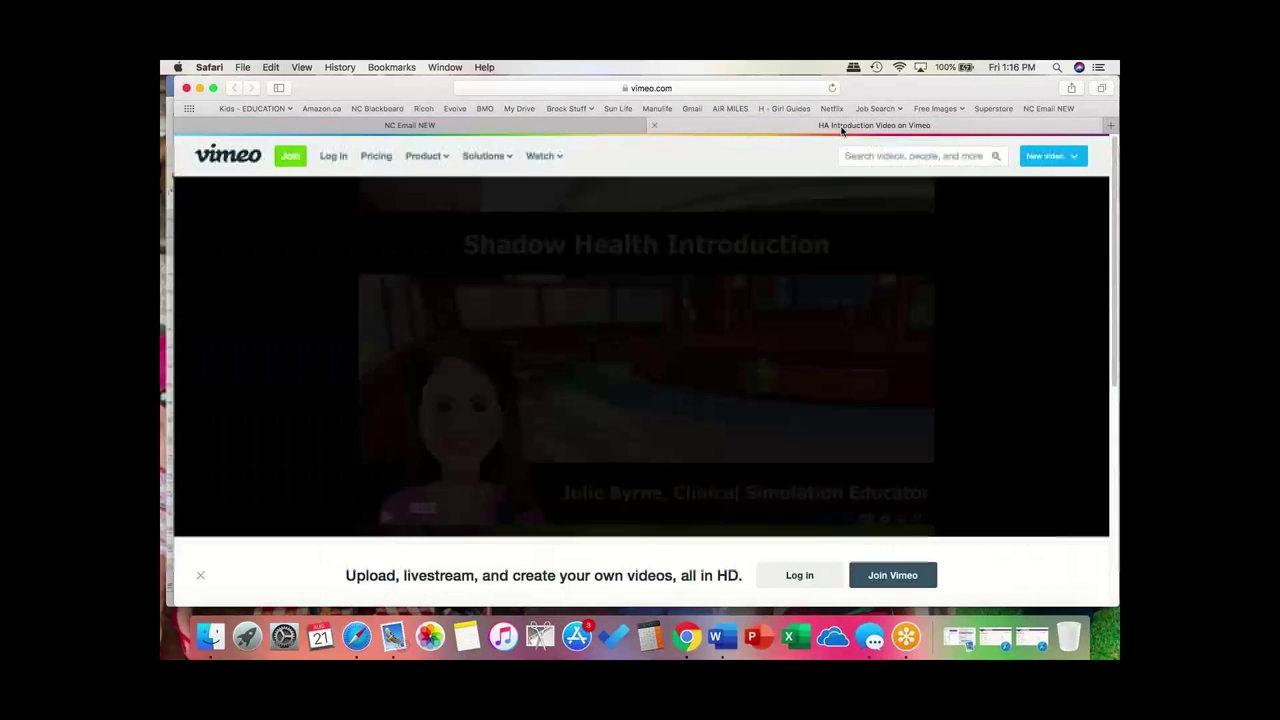
mouse_move(556, 160)
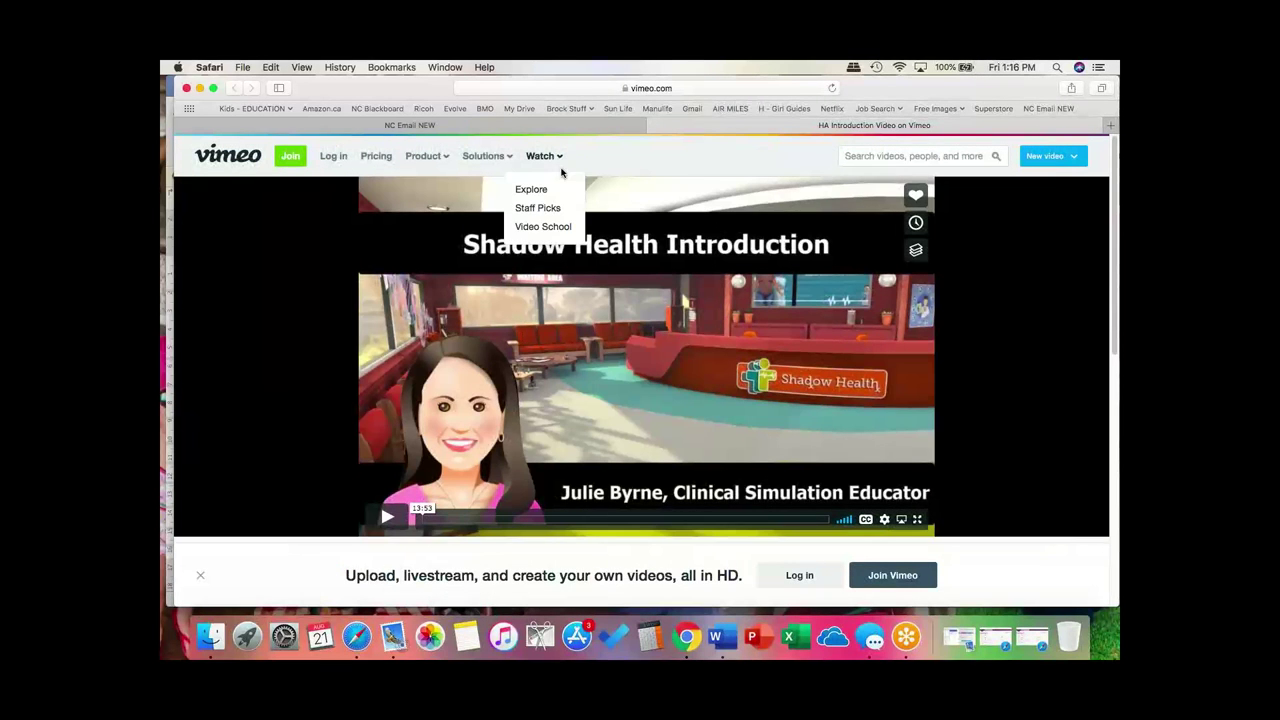
click(523, 128)
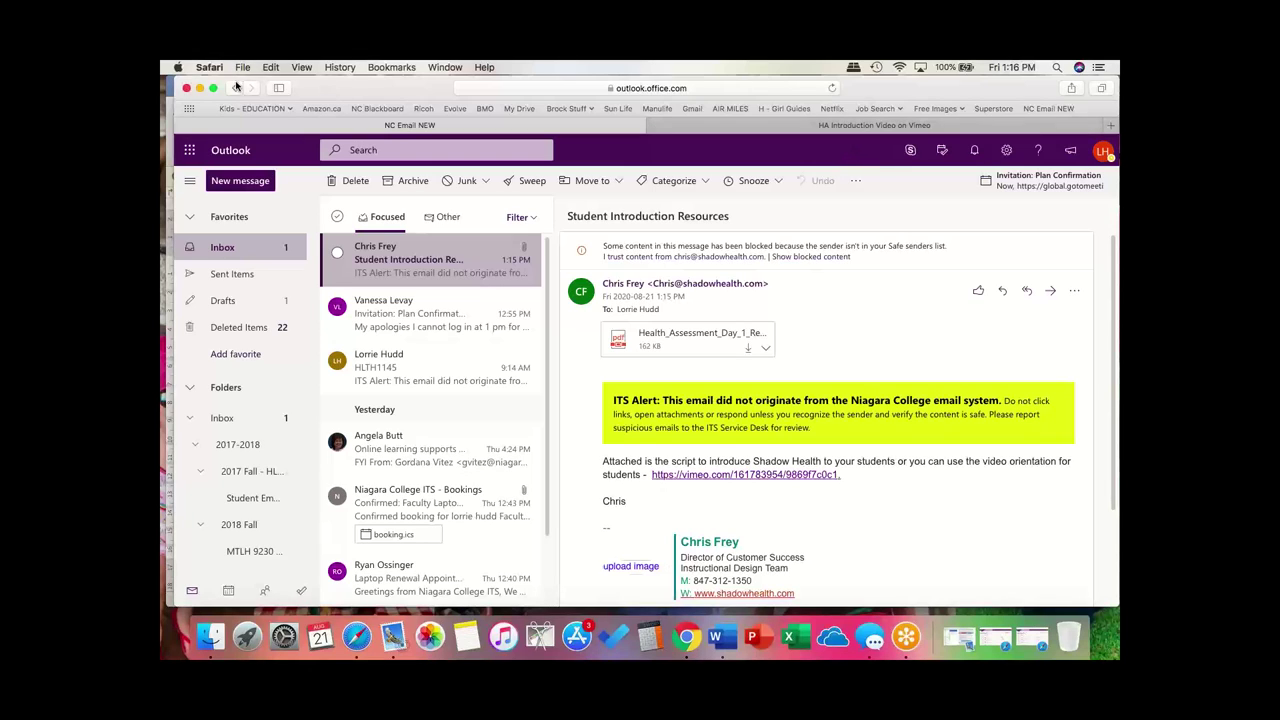
click(843, 127)
scroll(534, 480, down, 4)
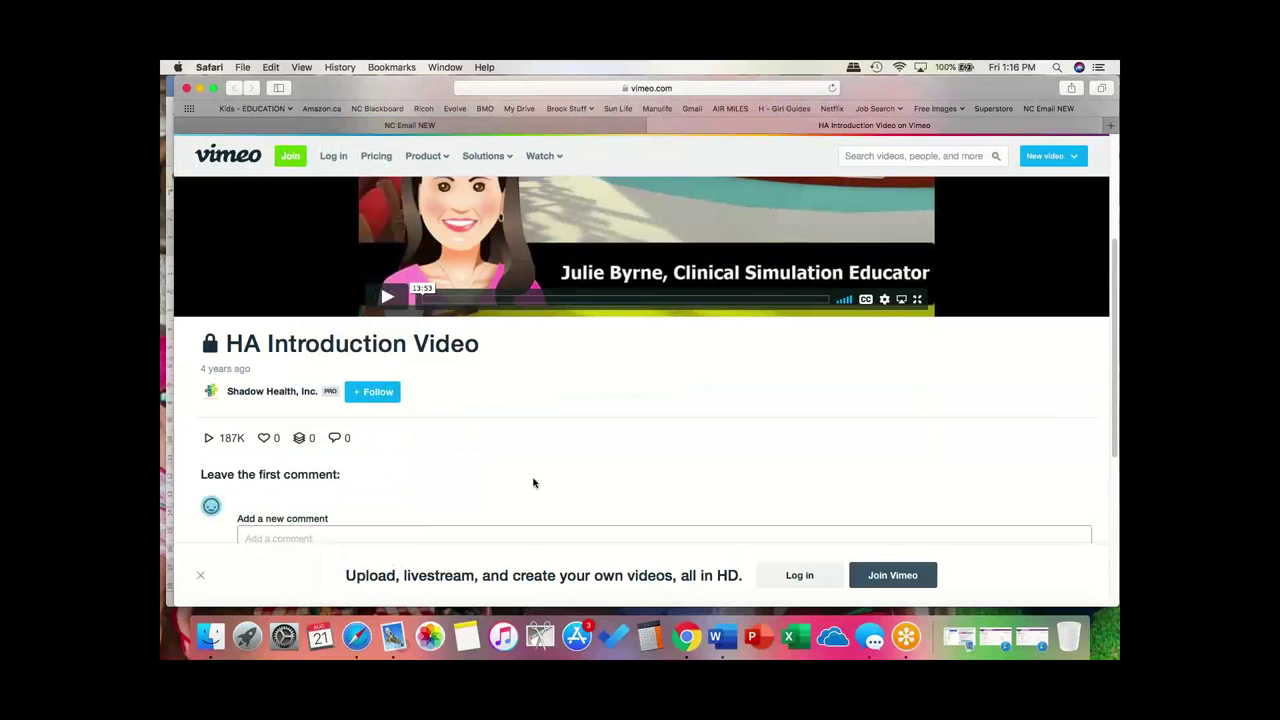
Return from the Vimeo page to the Outlook mailbox and search it for messages from the Shadow Health contact.
scroll(533, 485, up, 3)
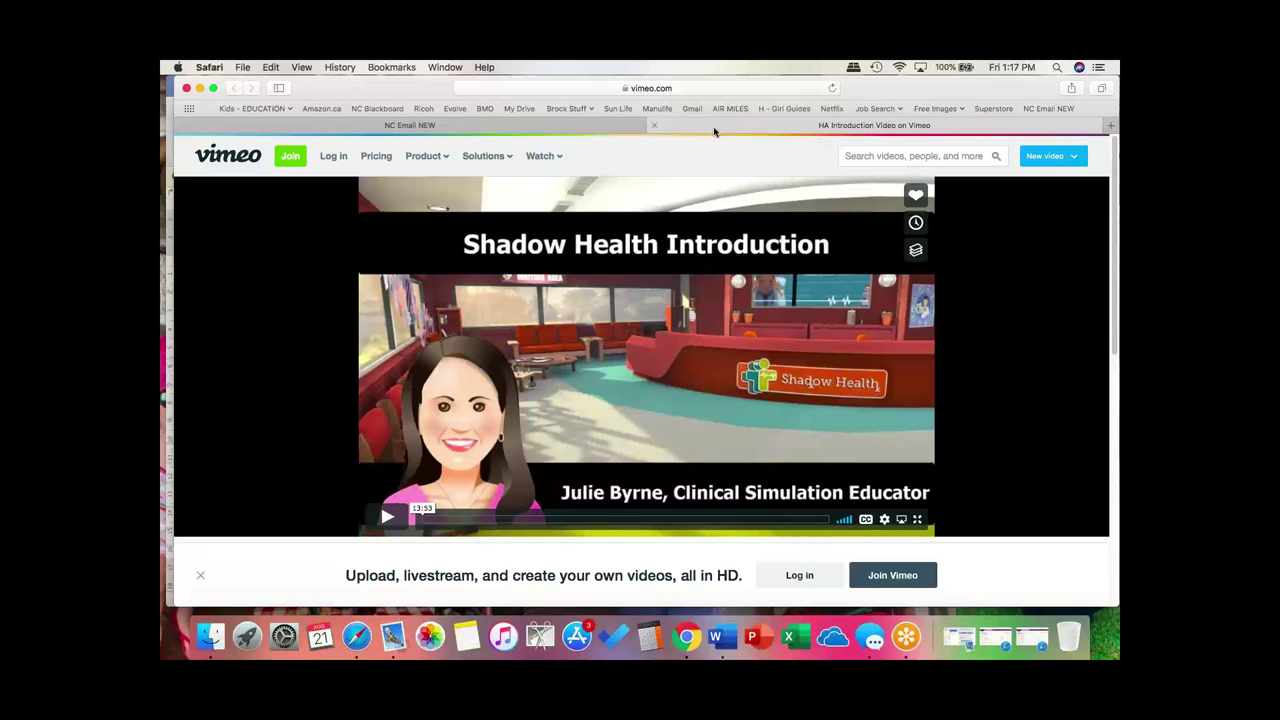
click(200, 88)
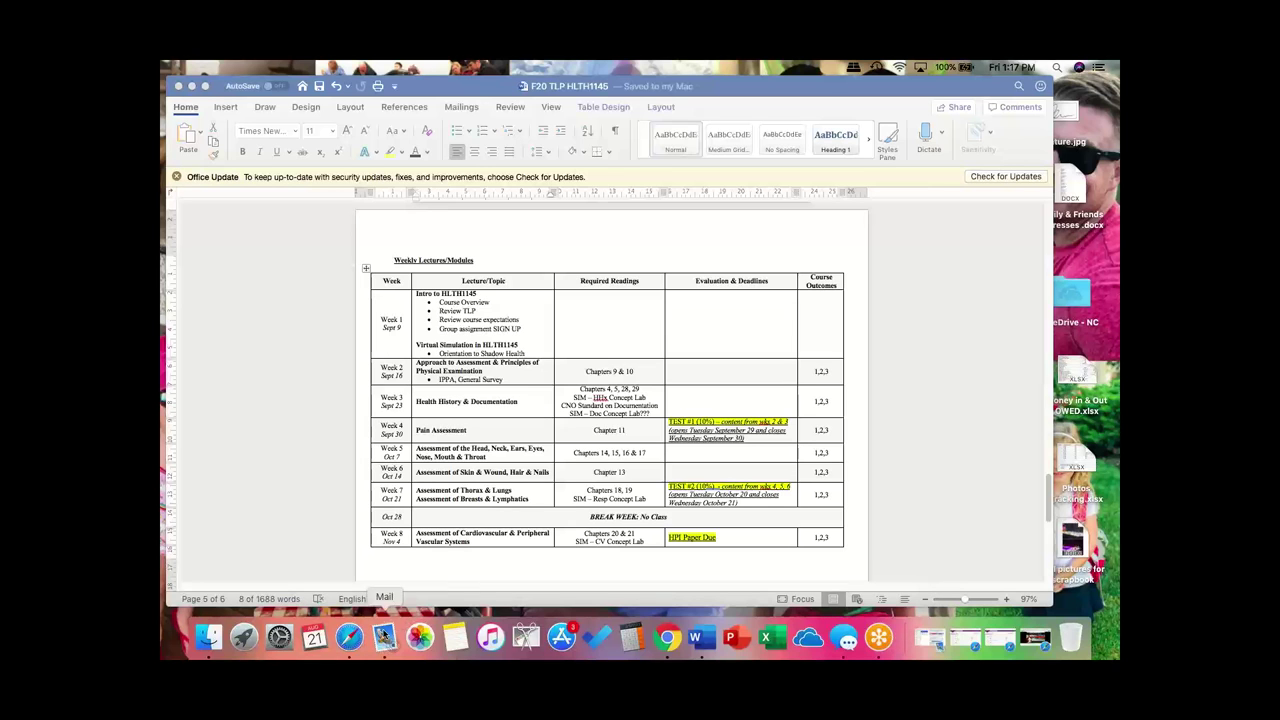
click(352, 638)
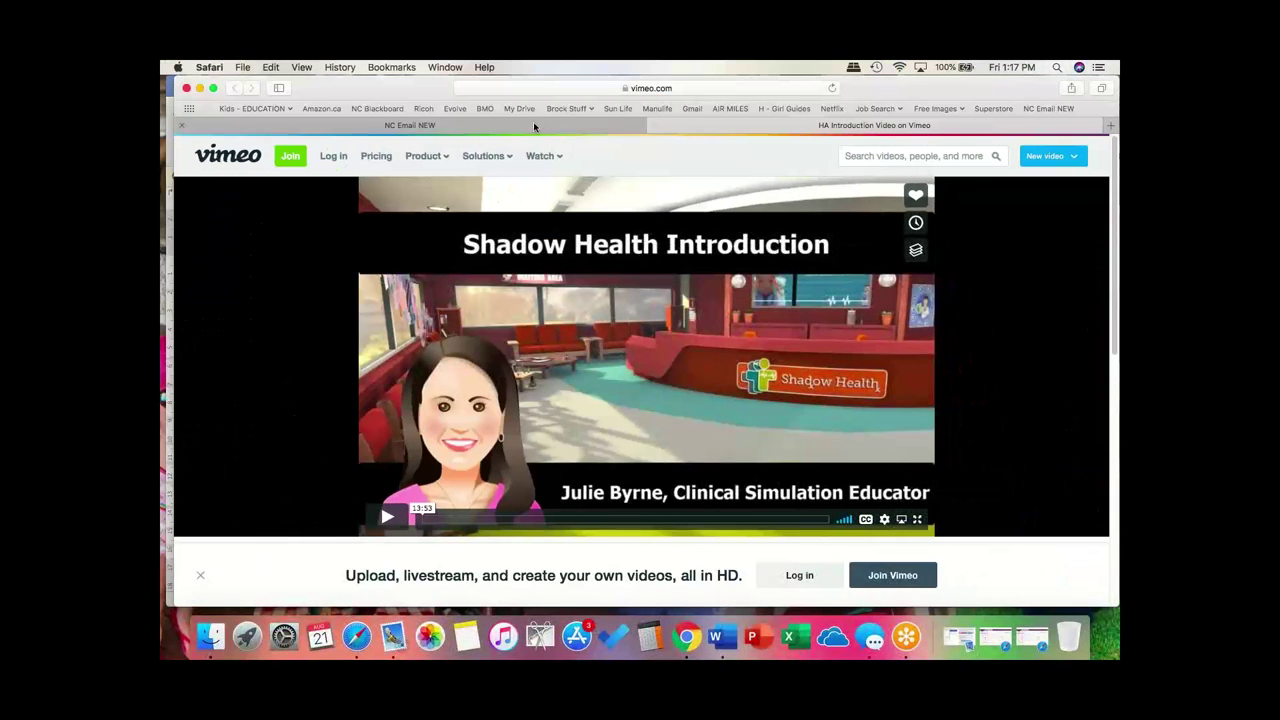
click(536, 126)
click(450, 150)
text(jenn)
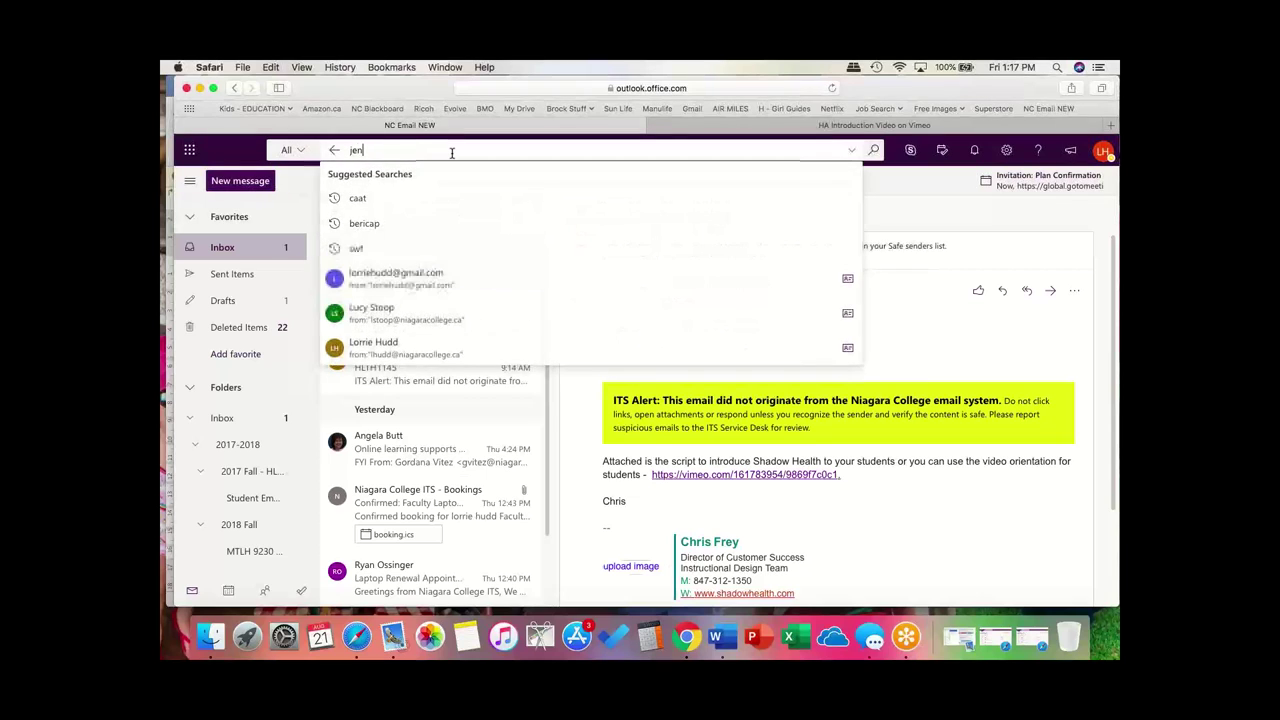
click(435, 208)
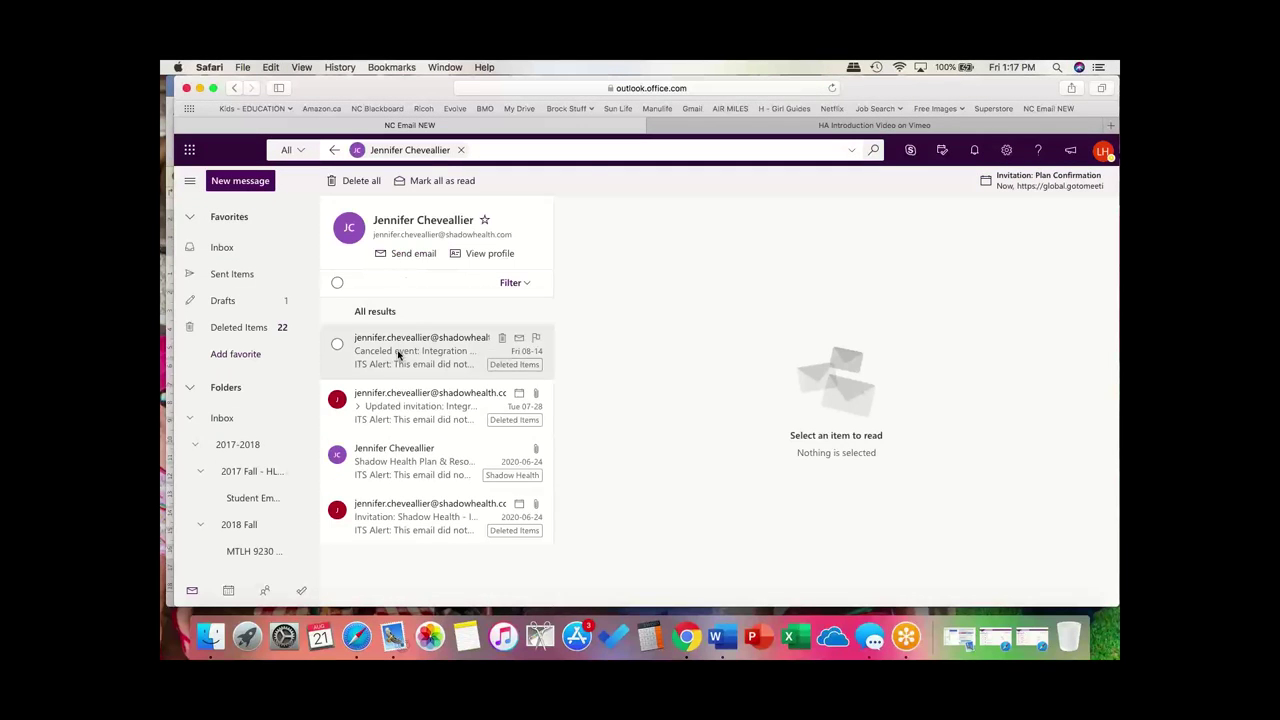
Open the "Shadow Health Plan & Resources" e-mail and preview its attached Shadow Health Student Welcome Letter.
click(397, 354)
click(408, 406)
click(408, 451)
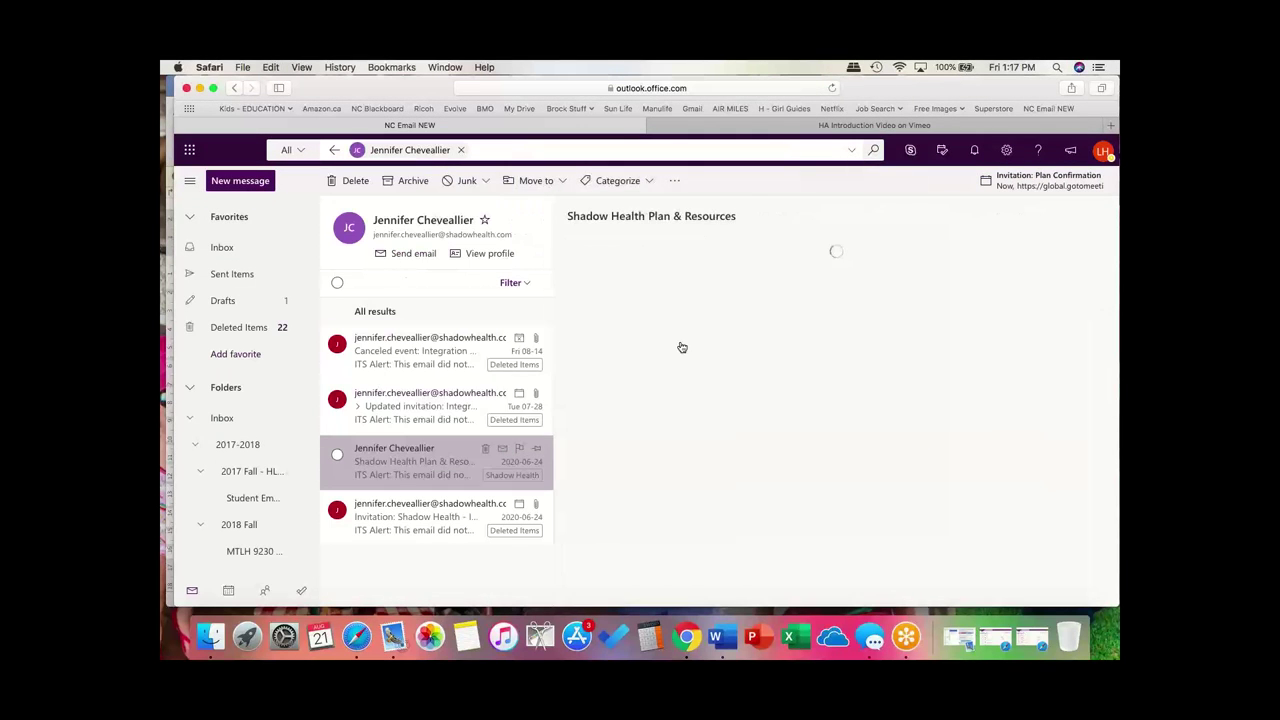
scroll(690, 350, down, 3)
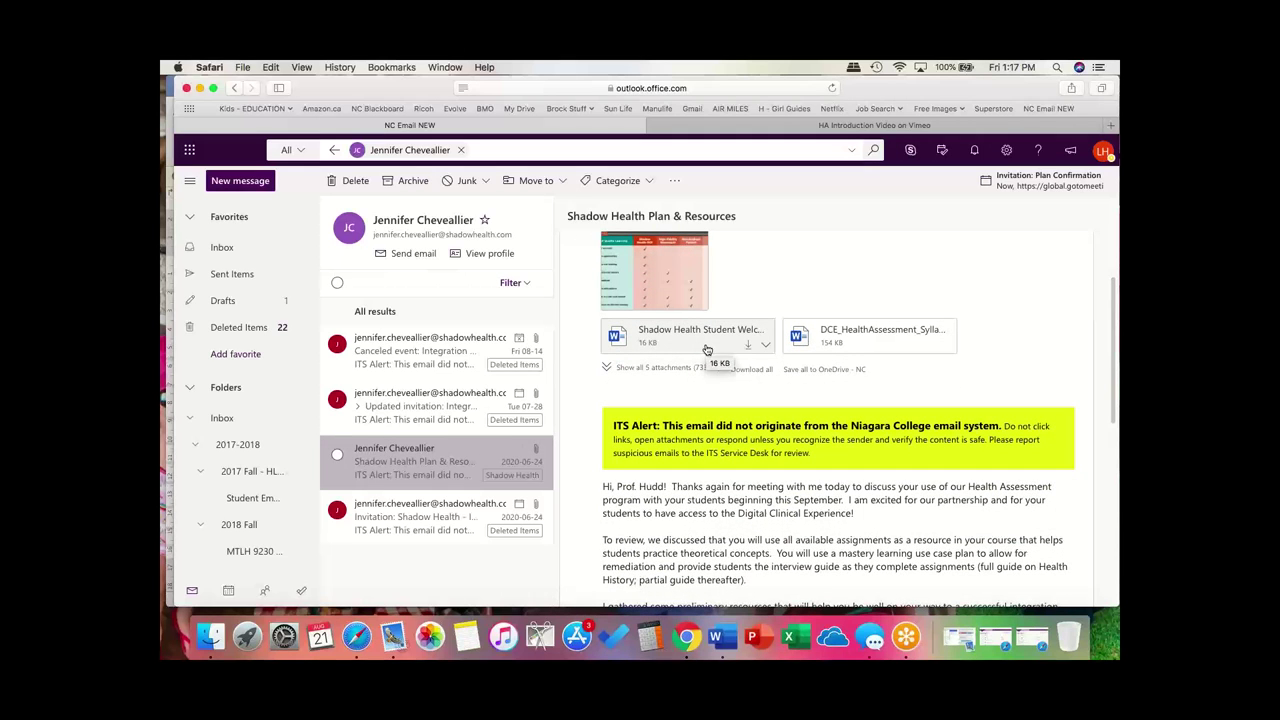
click(706, 340)
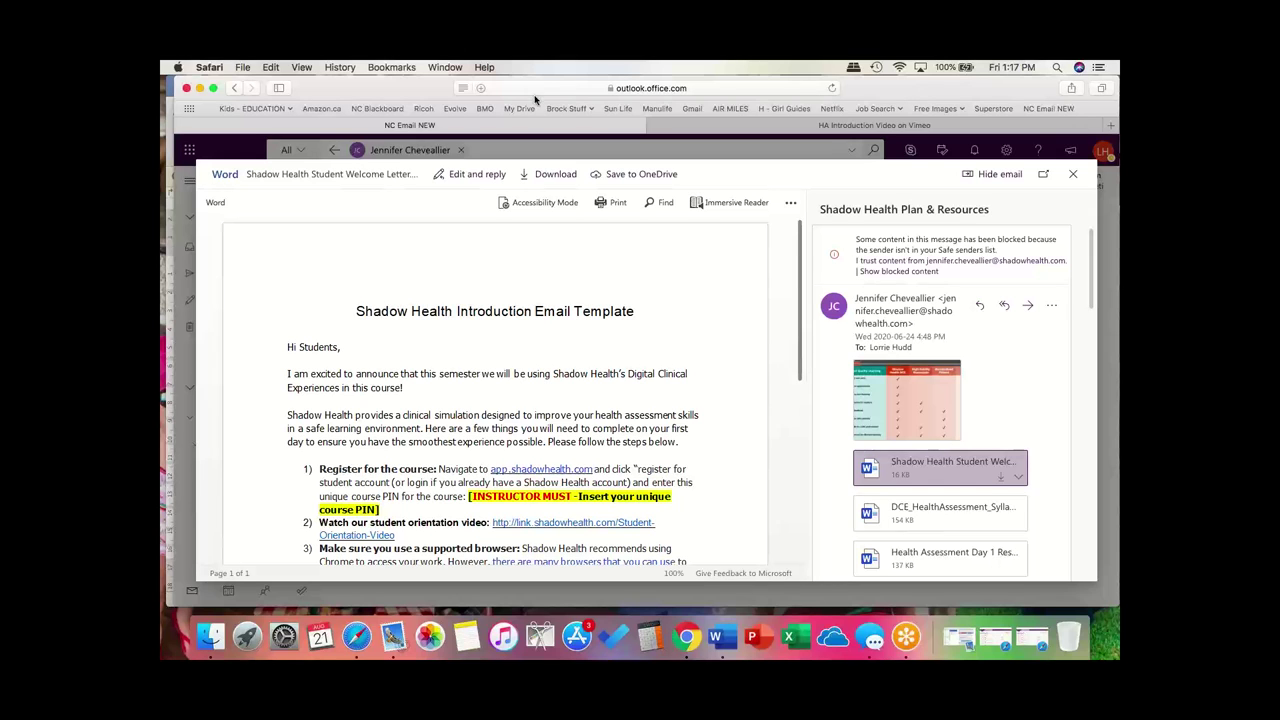
Read the Shadow Health Introduction Email Template, from the registration steps through the support contact details and closing.
scroll(427, 460, down, 5)
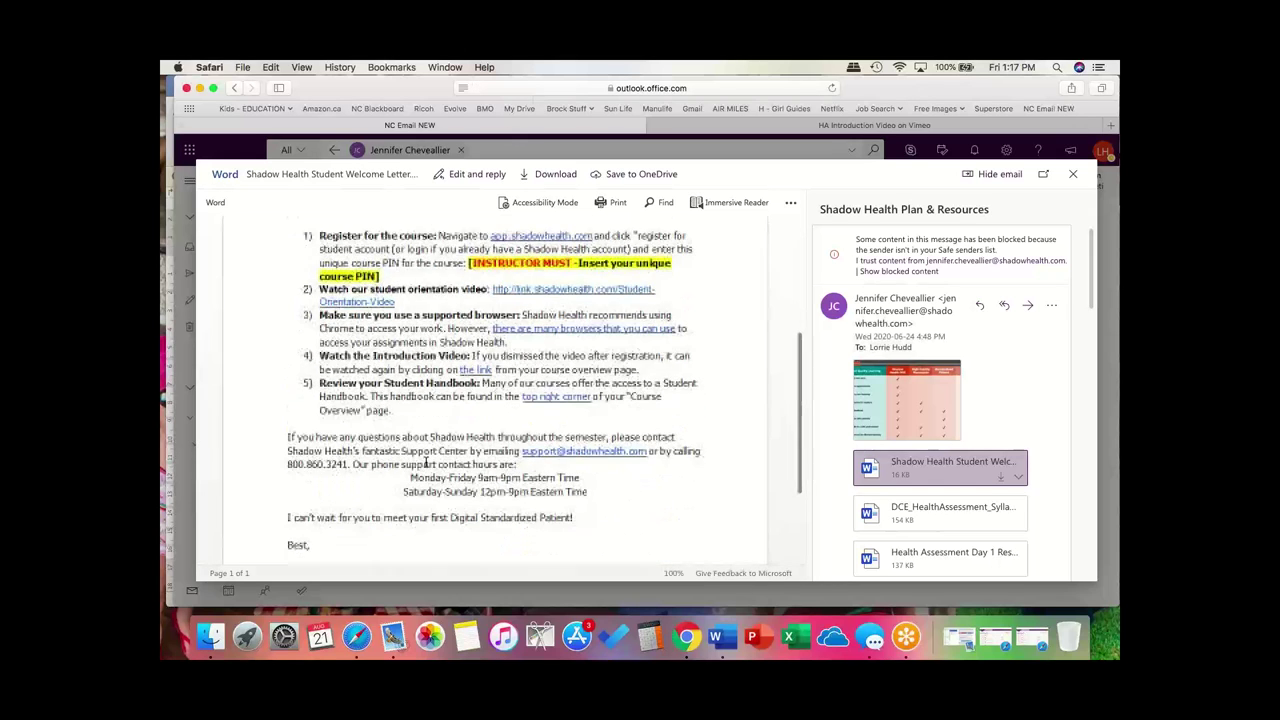
scroll(427, 462, up, 5)
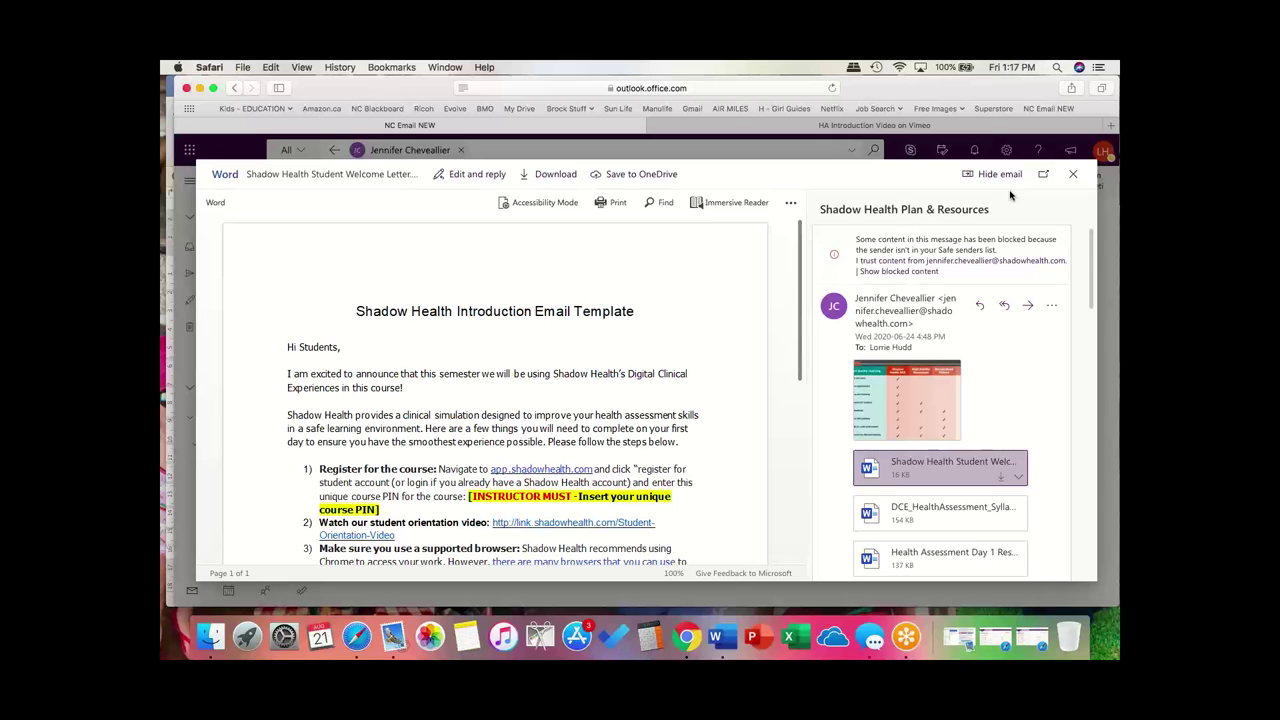
scroll(500, 450, down, 10)
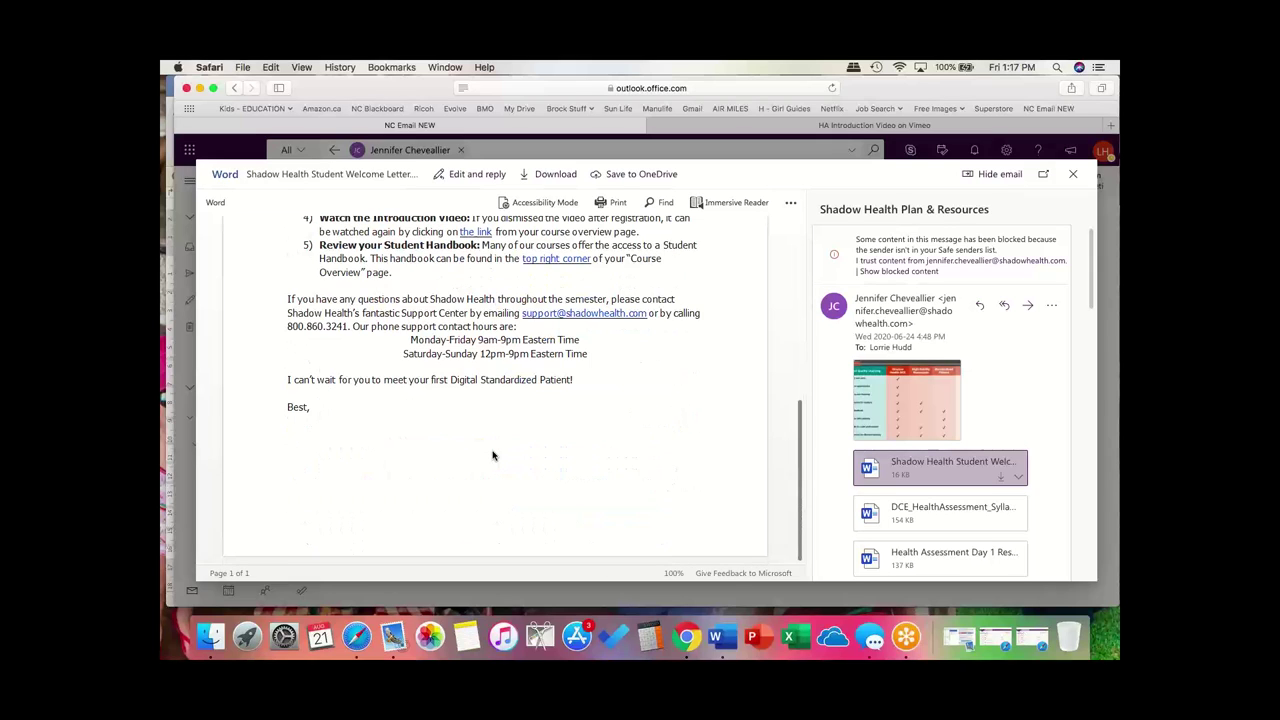
drag(438, 313, 673, 318)
click(504, 445)
scroll(503, 450, up, 1)
scroll(503, 450, up, 3)
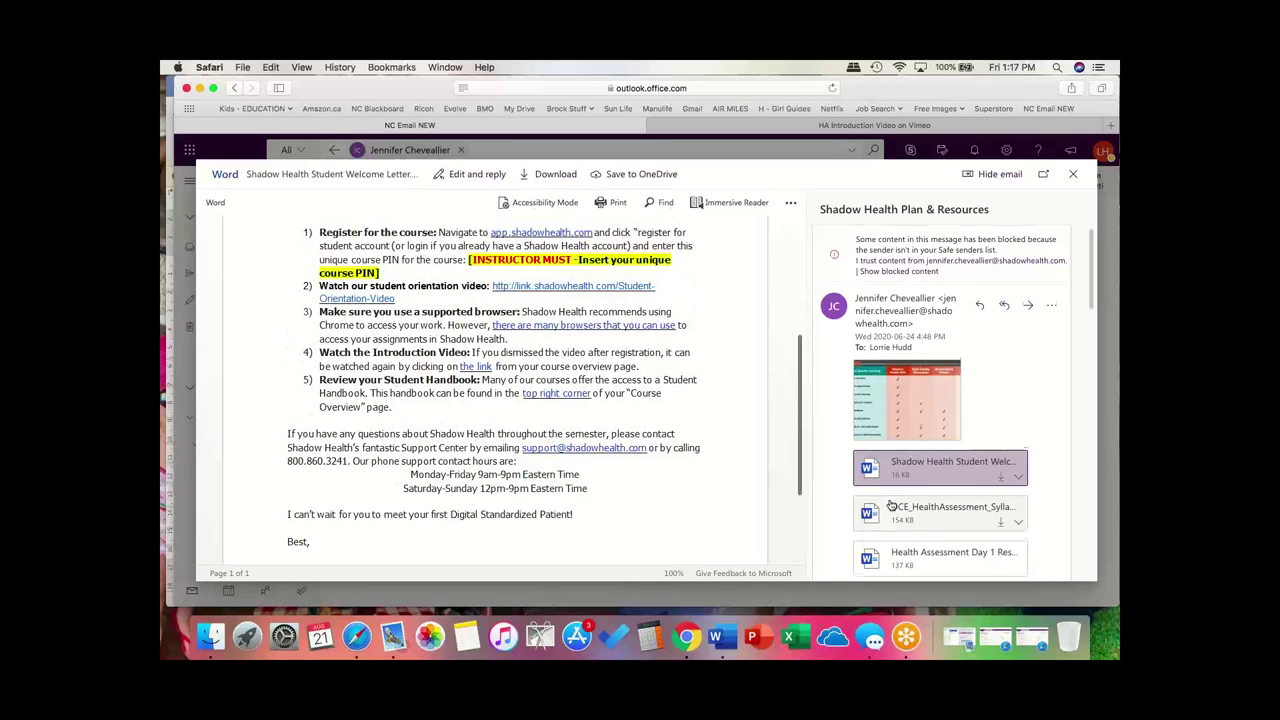
View the e-mail's attached "Why Shadow Health.png" comparison chart and close the attachment preview.
scroll(946, 509, down, 1)
scroll(946, 509, down, 3)
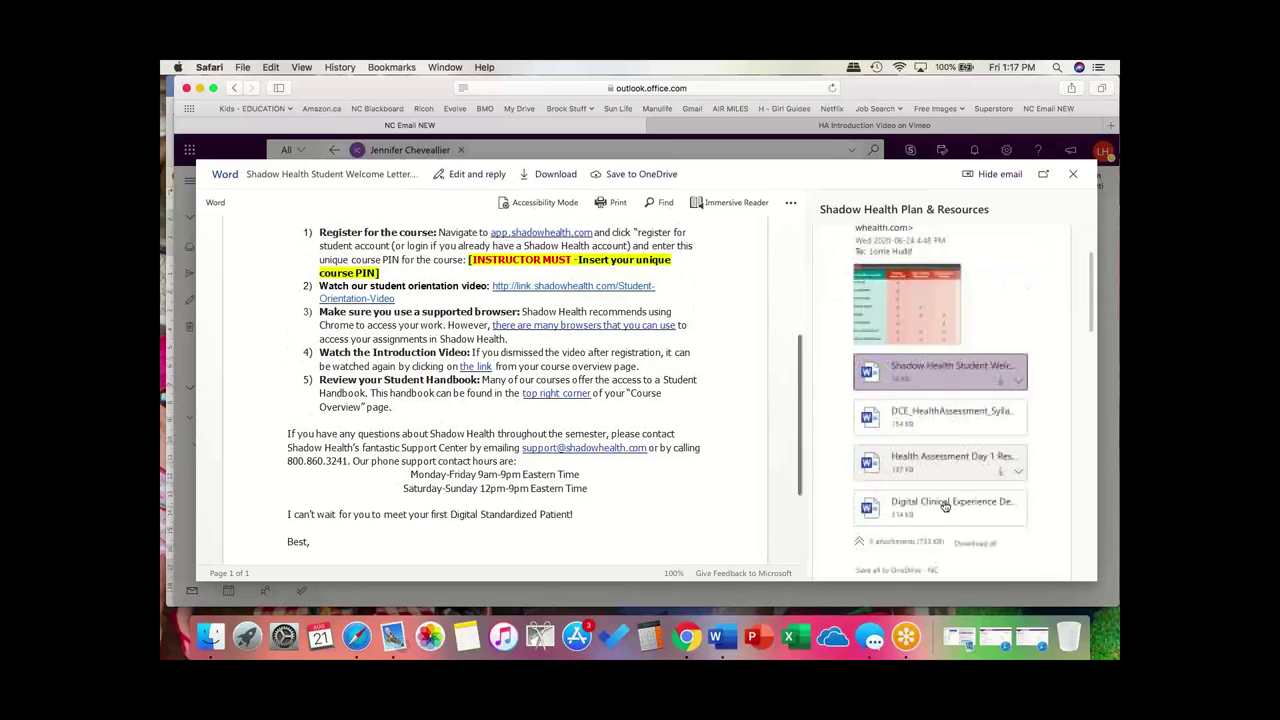
click(906, 298)
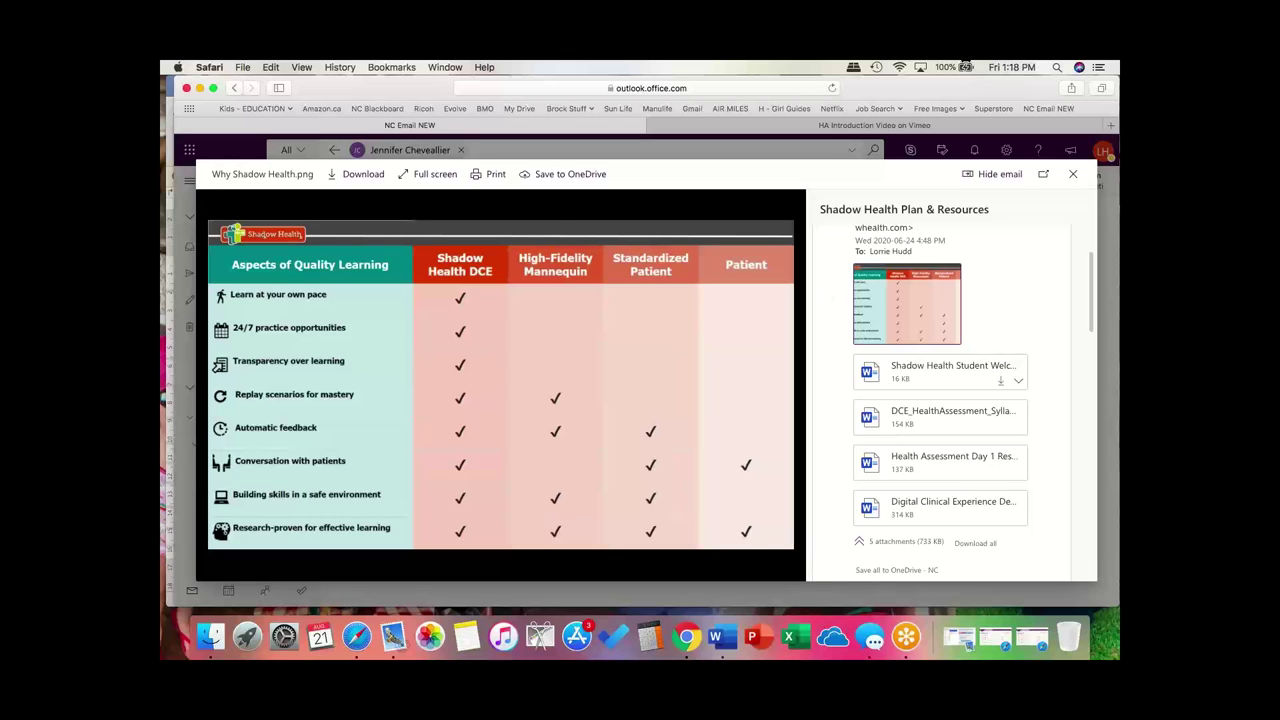
click(1076, 176)
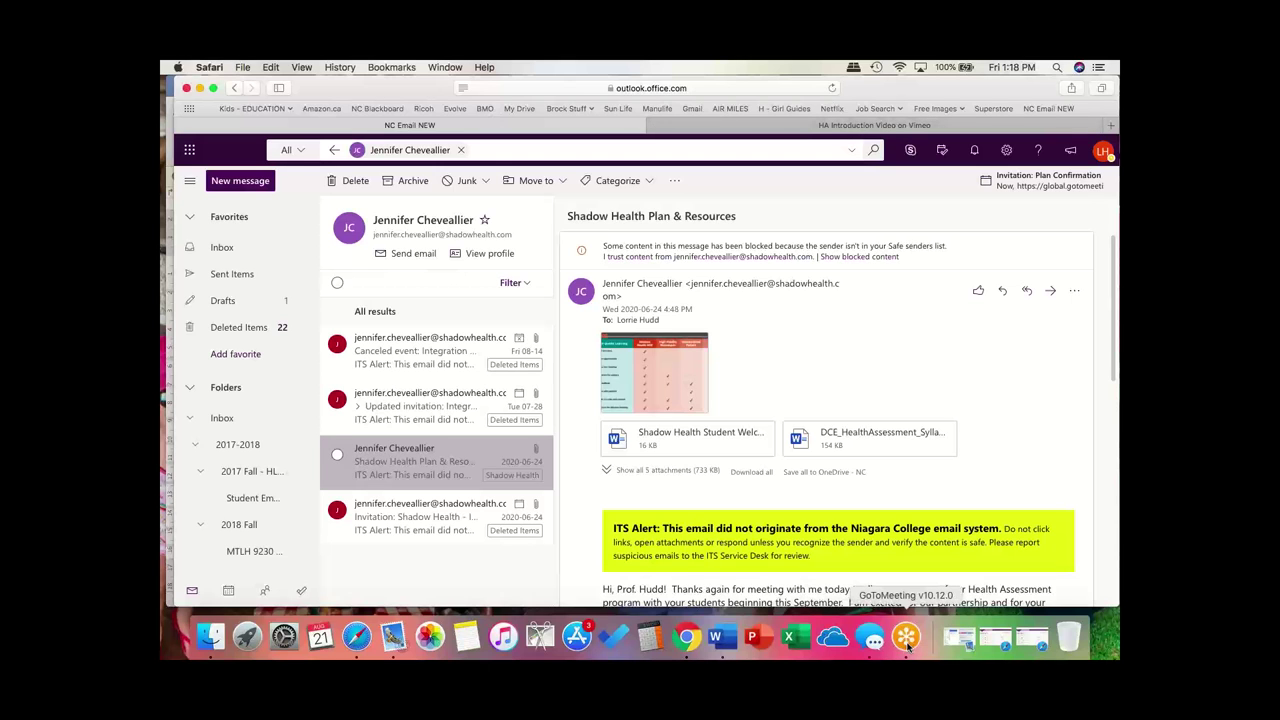
Review the body of the "Shadow Health Plan & Resources" e-mail, including the list of attached resources.
scroll(870, 556, down, 10)
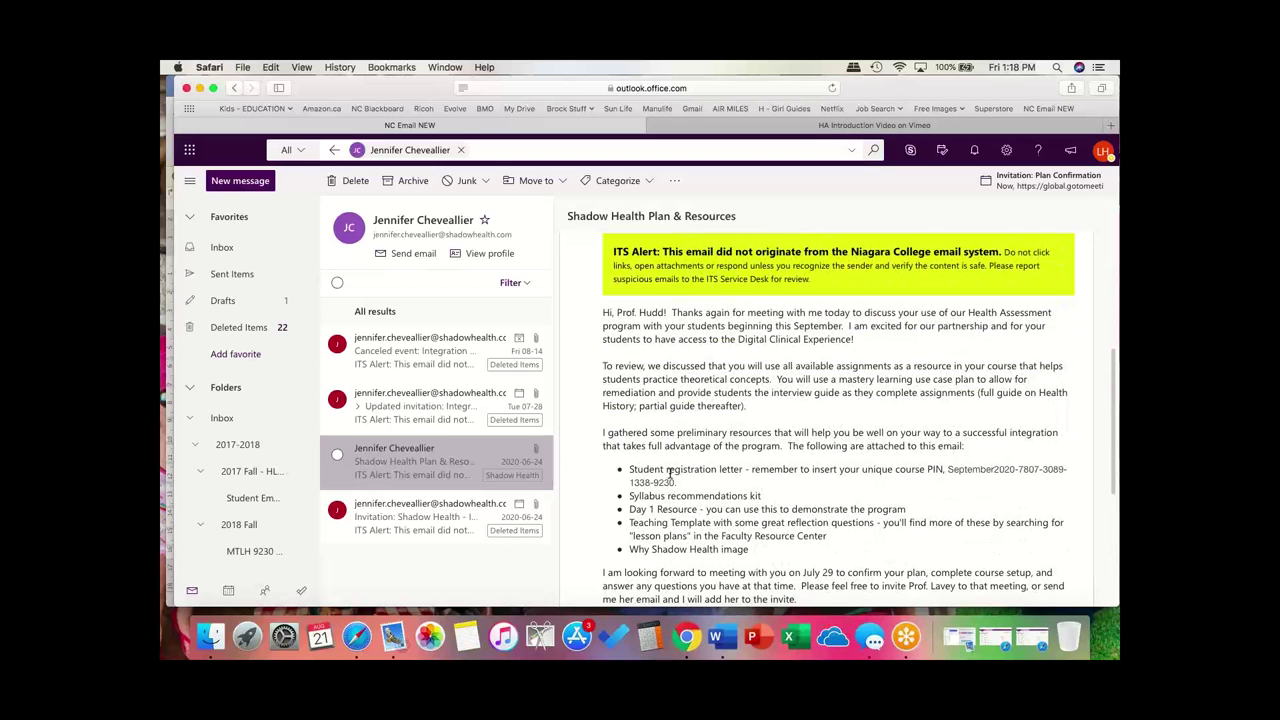
scroll(670, 477, down, 5)
scroll(670, 477, up, 2)
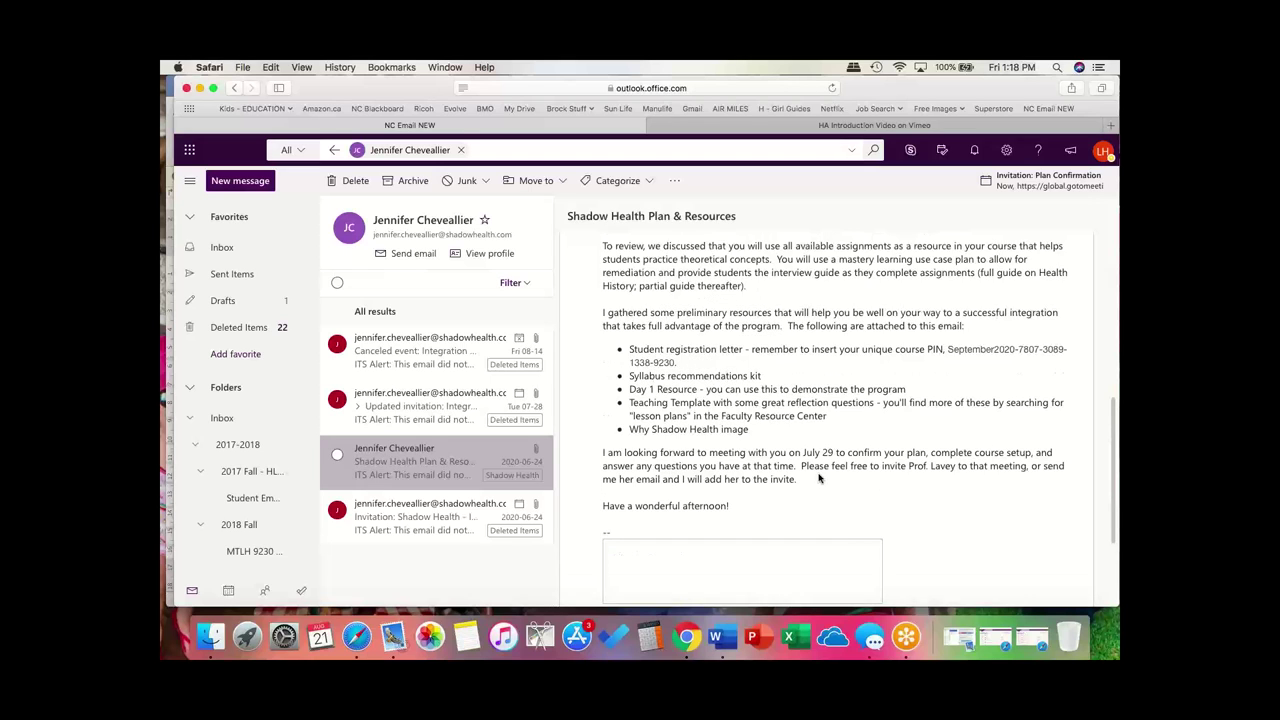
scroll(795, 466, up, 6)
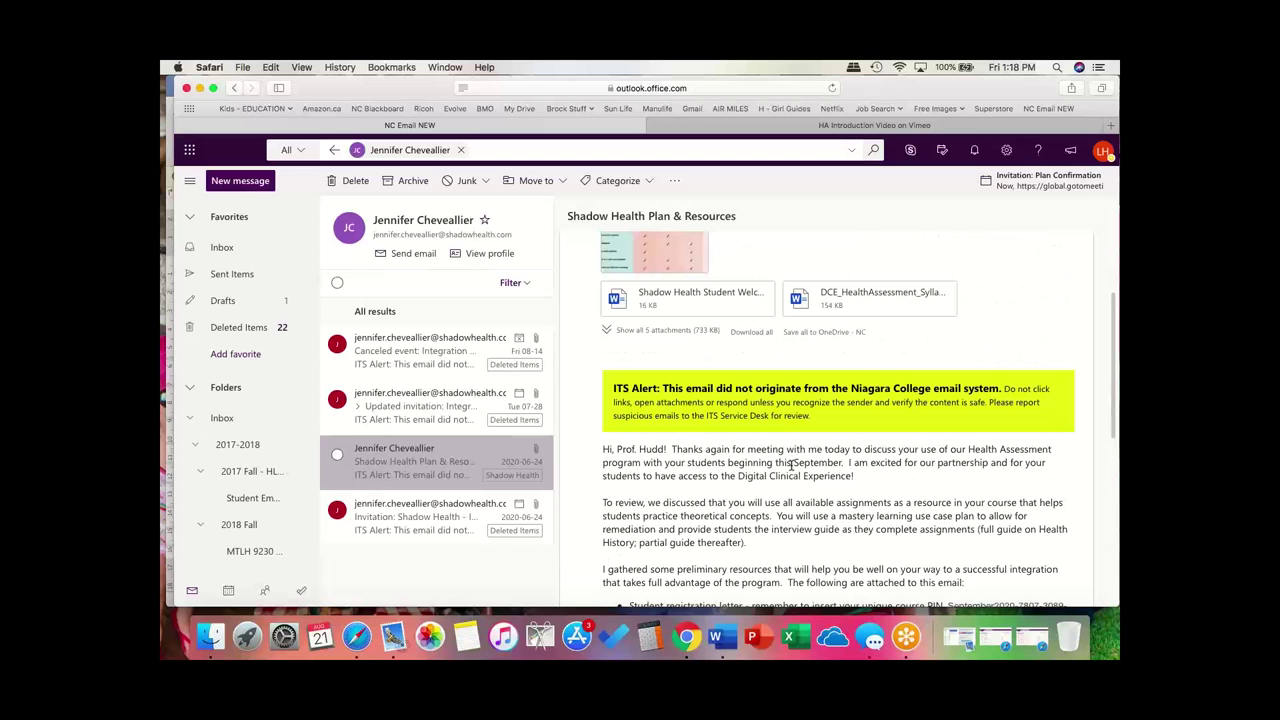
scroll(796, 472, down, 5)
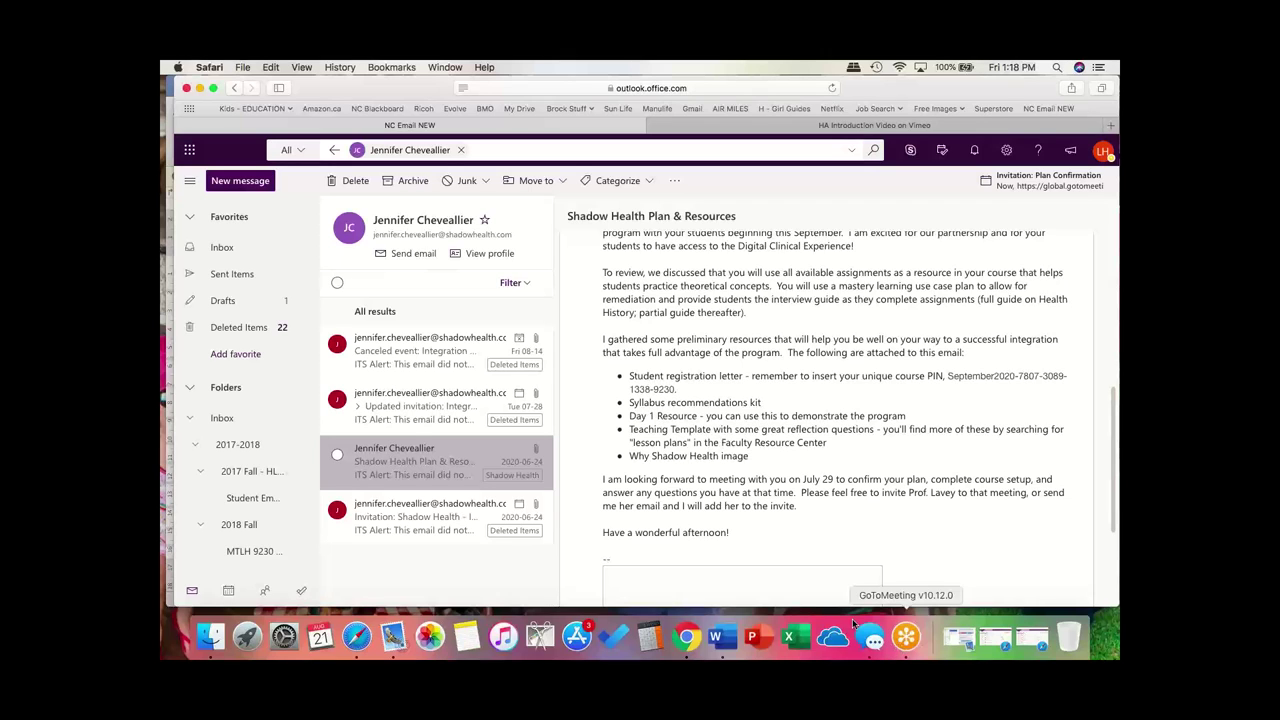
Minimize the course plan document, dismiss the GoToMeeting options, and minimize the Mail inbox after restoring it.
drag(249, 259, 244, 252)
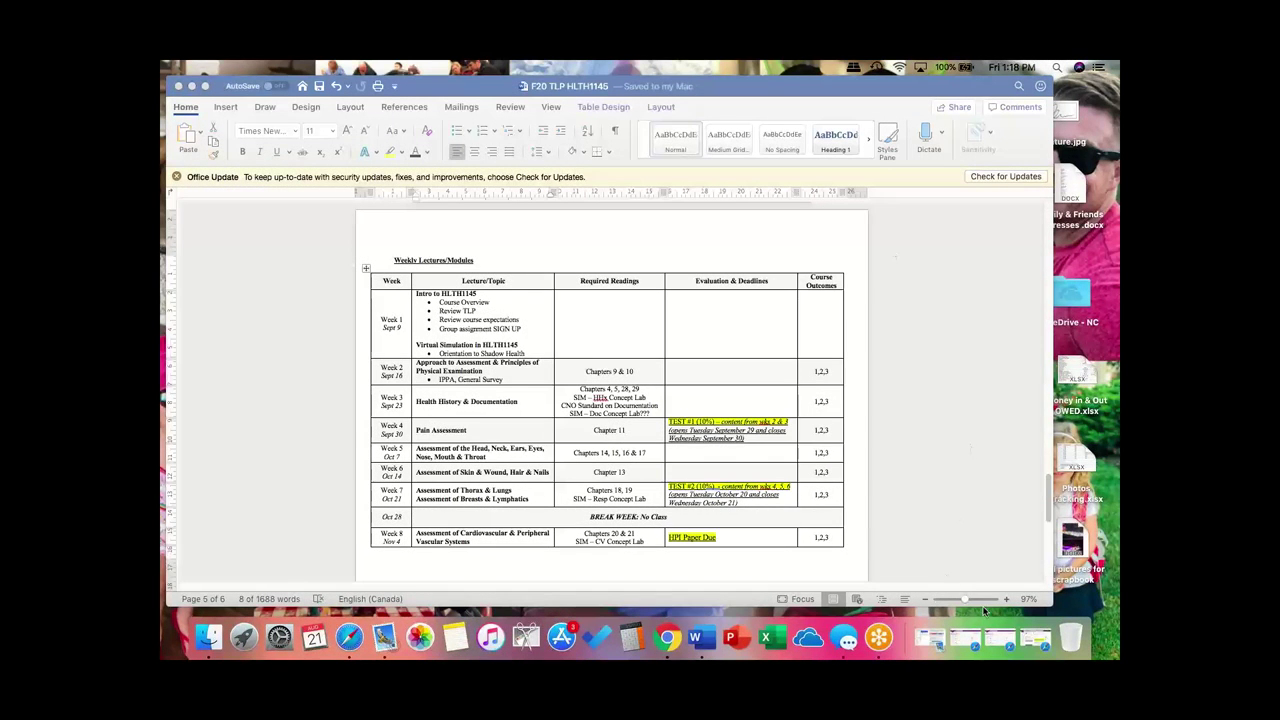
click(192, 86)
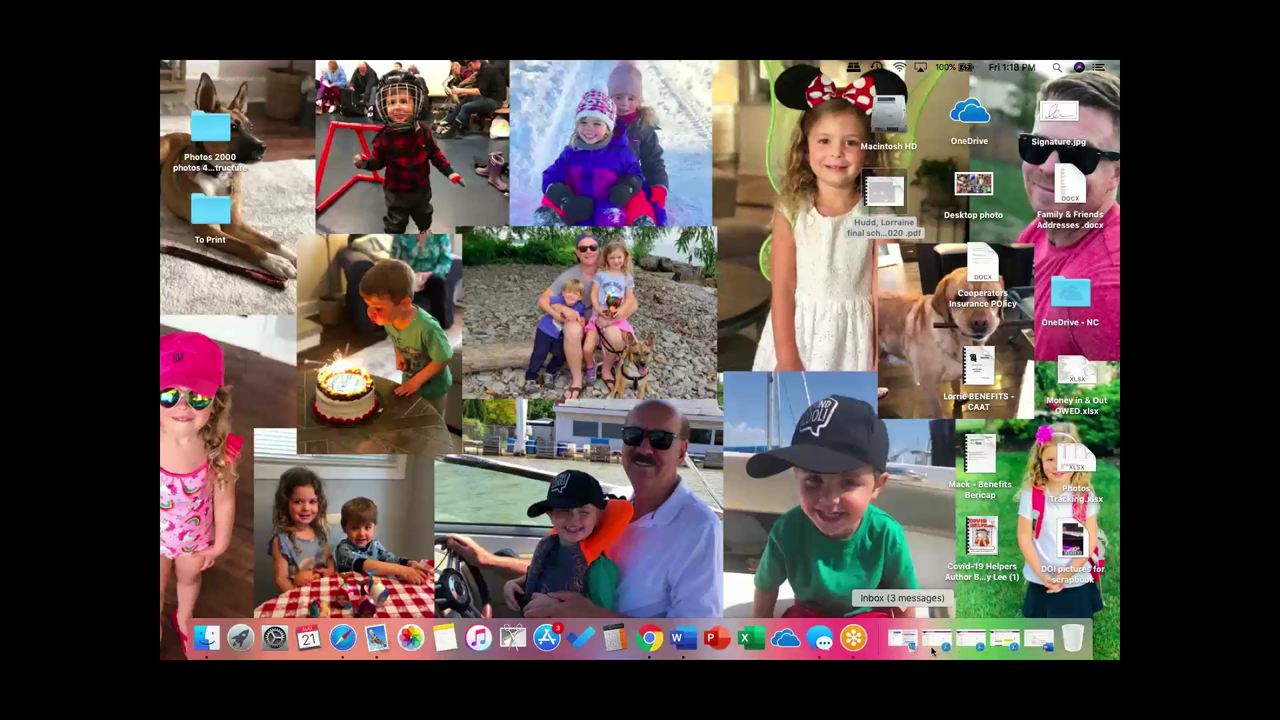
right_click(862, 638)
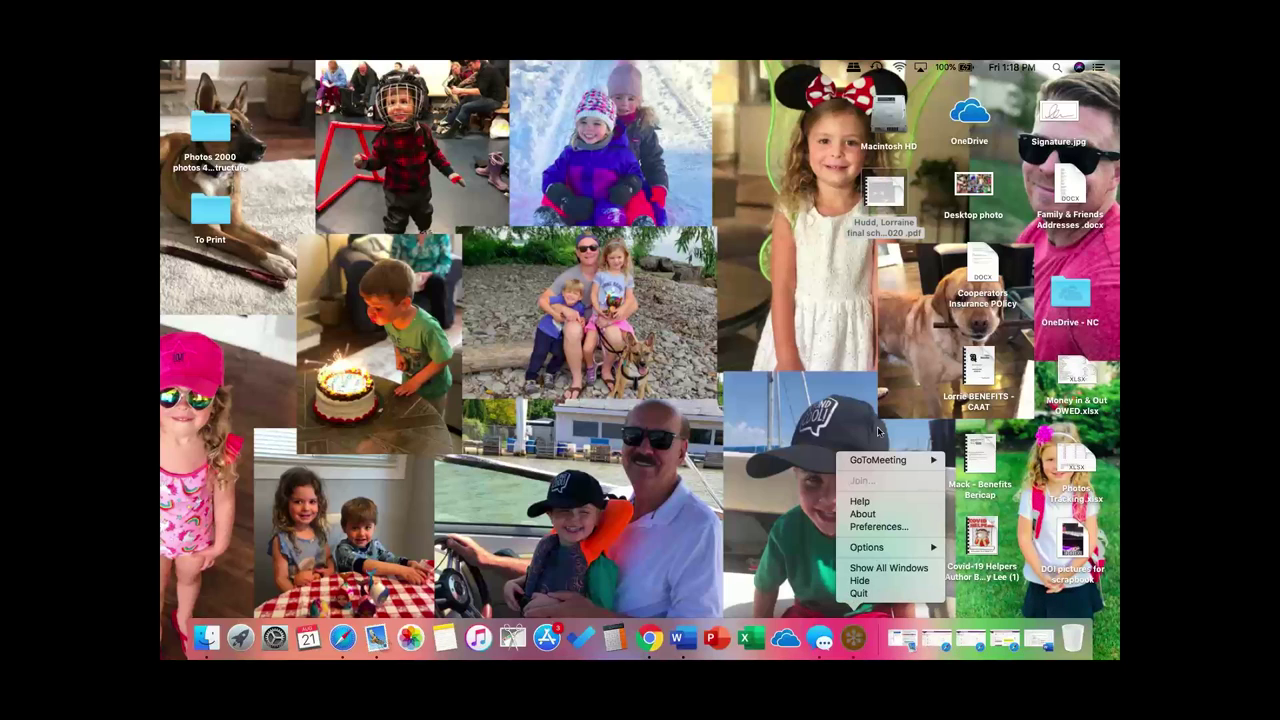
click(730, 440)
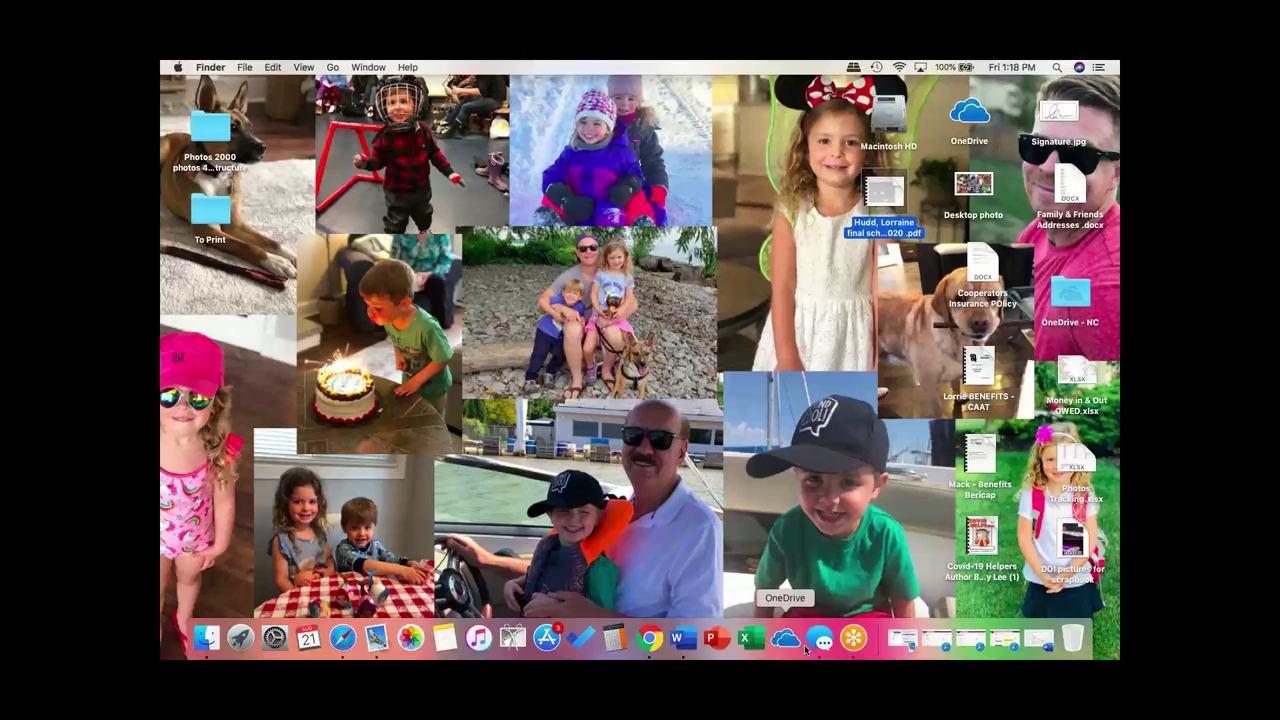
click(905, 630)
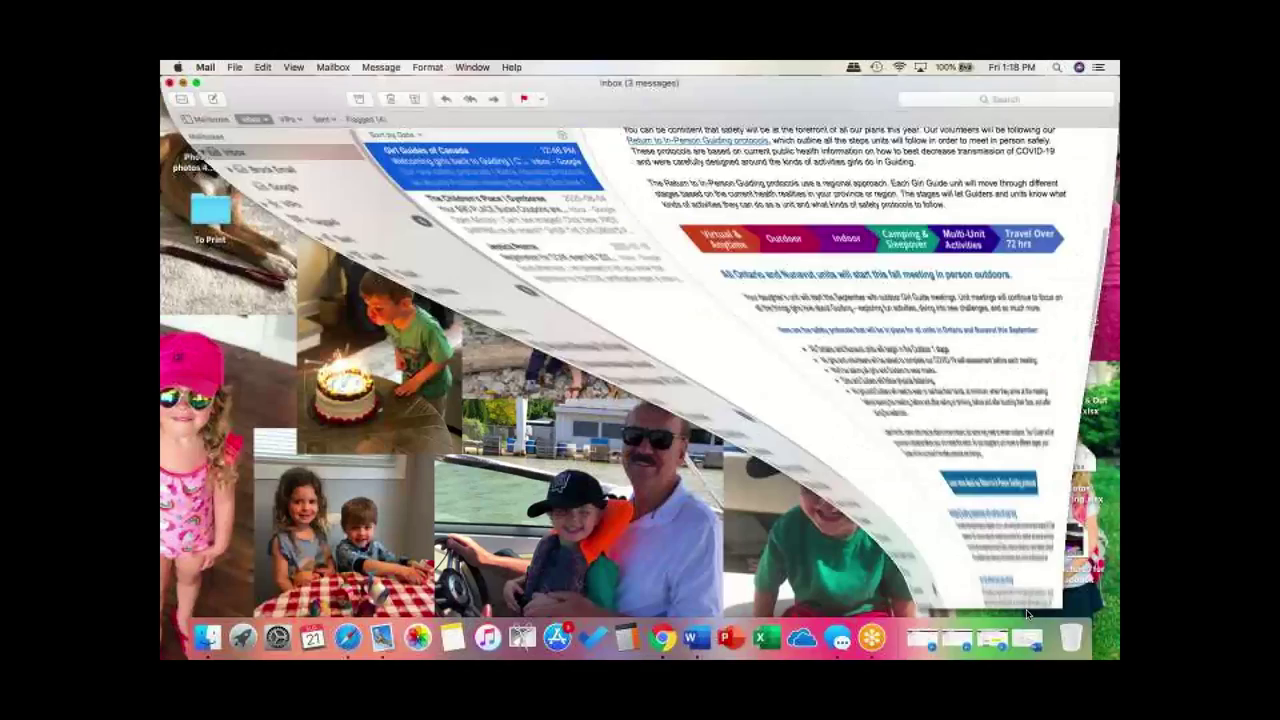
key(super+m)
Restore the Outlook search window in Safari, close its HA Introduction Video page, and close the window.
click(962, 645)
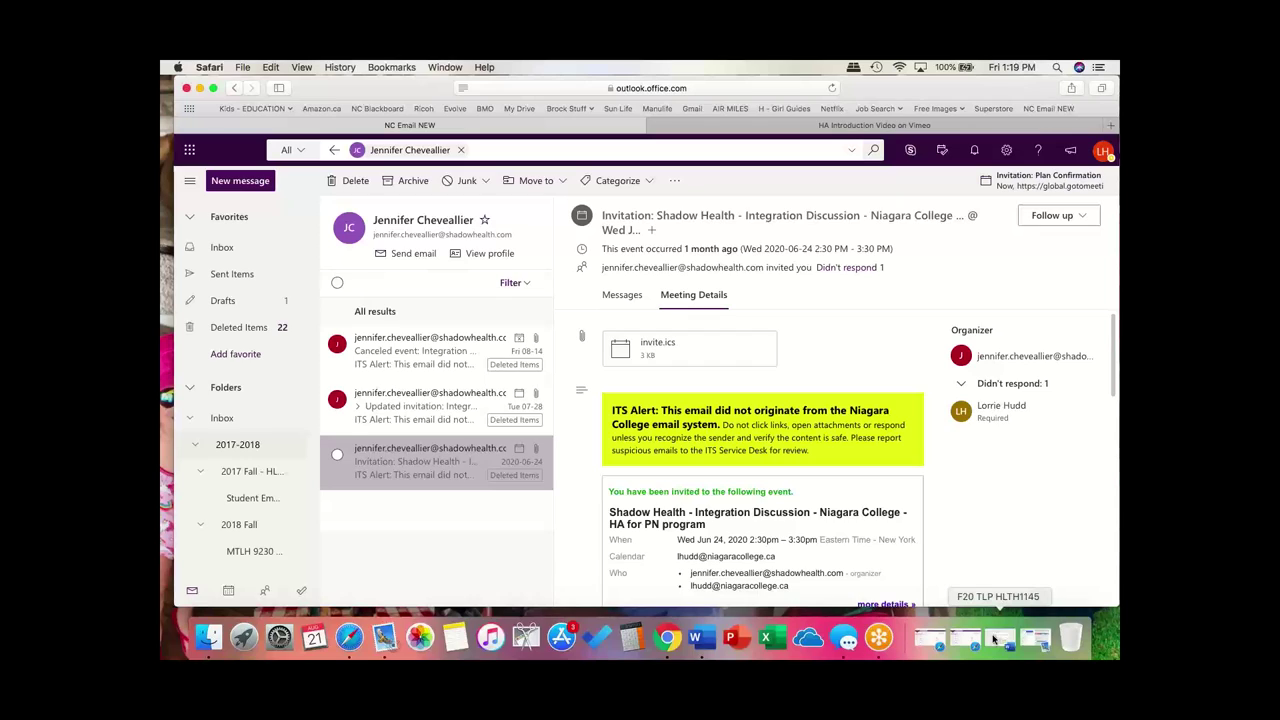
click(654, 126)
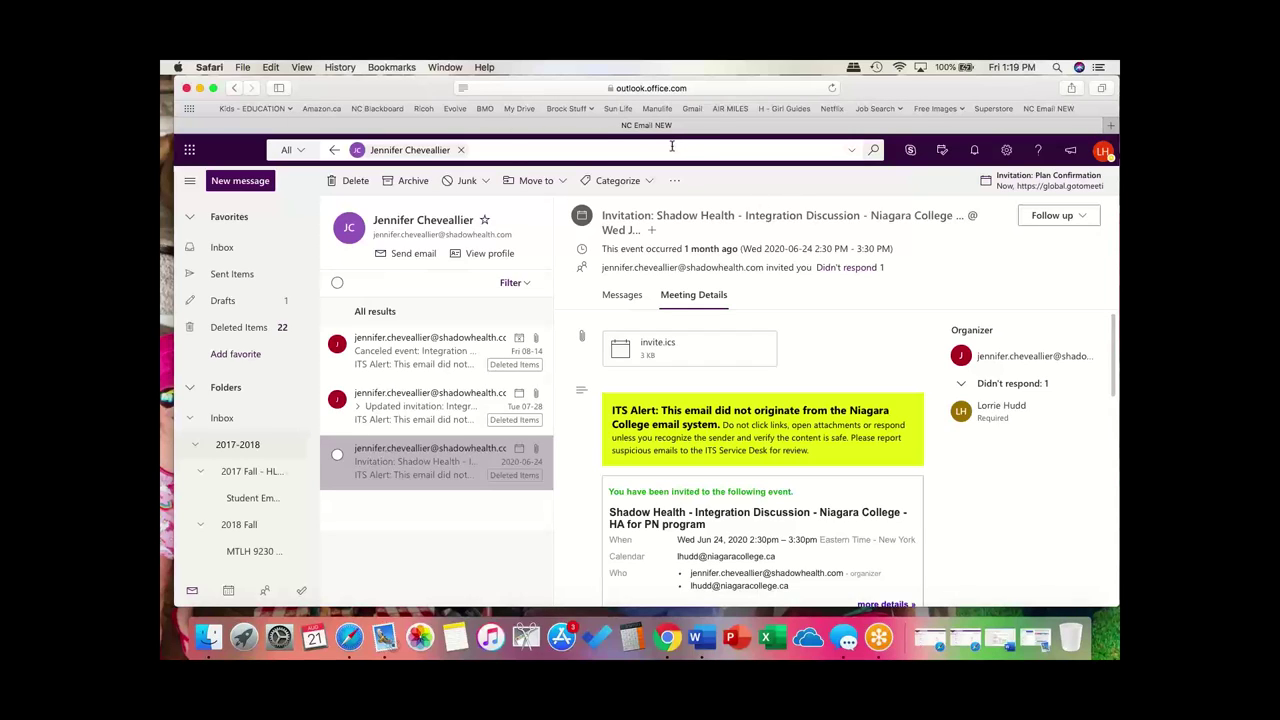
click(880, 637)
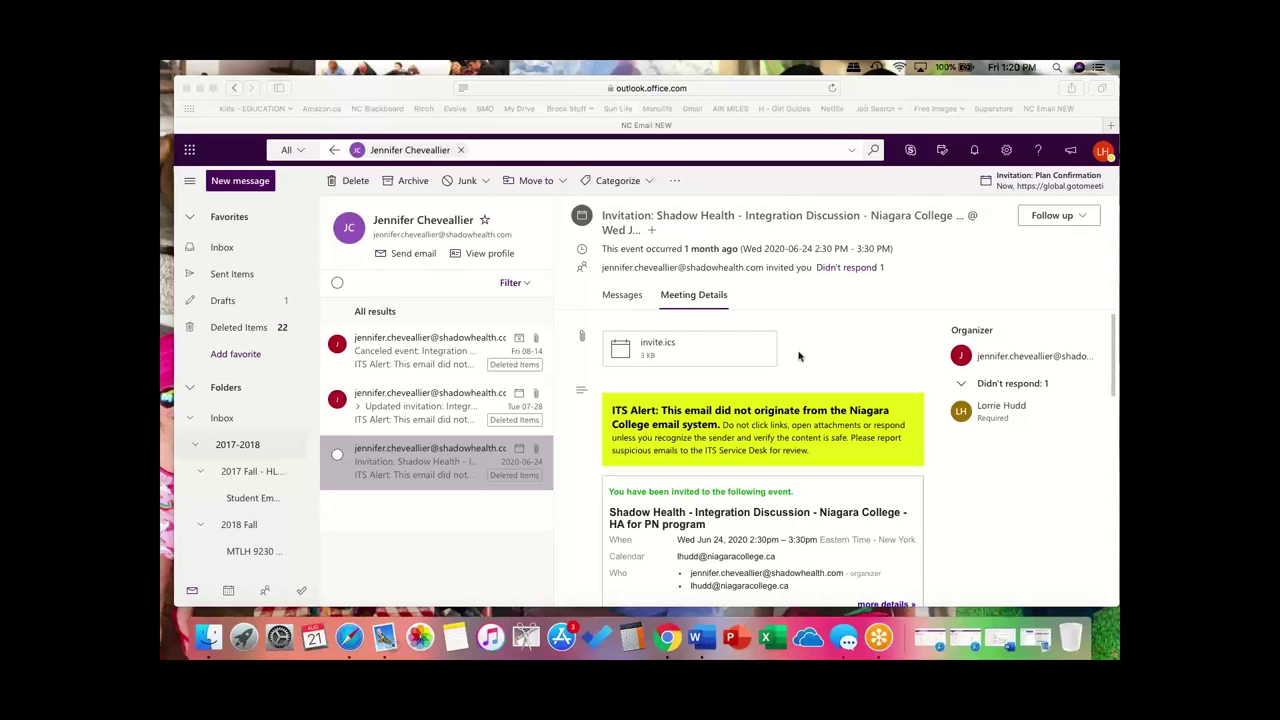
click(186, 88)
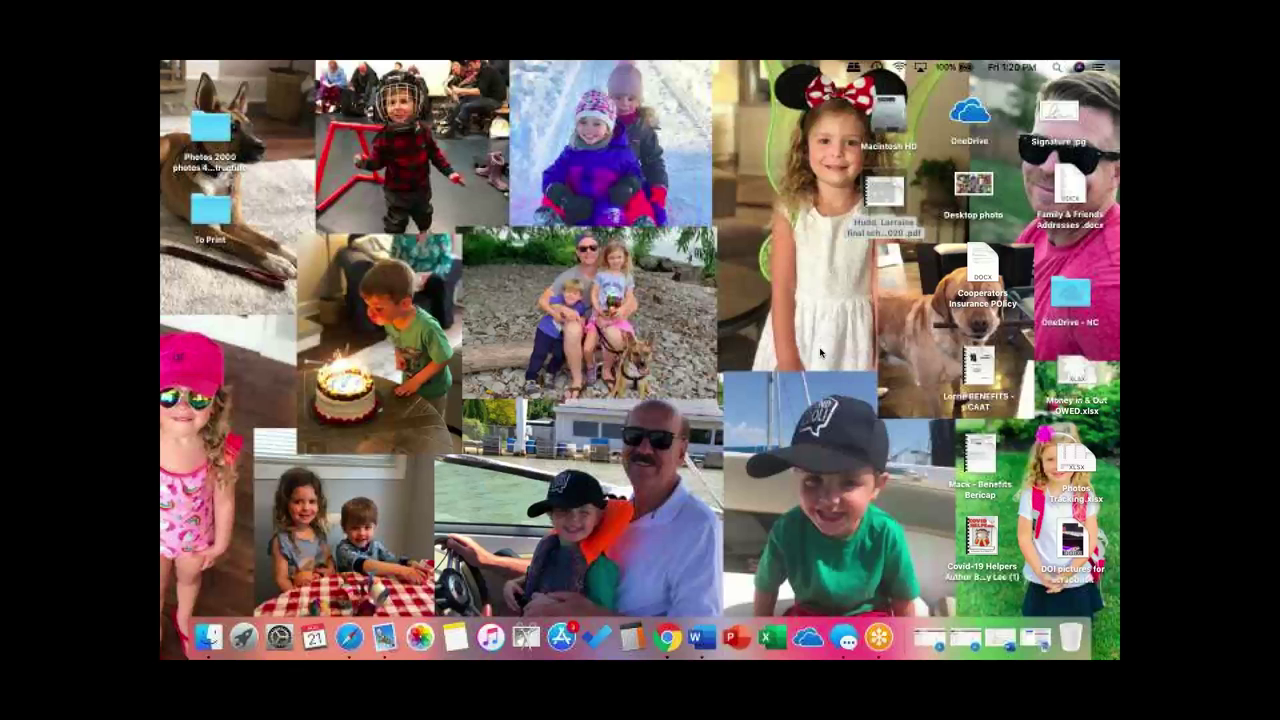
Restore the remaining Outlook inbox window, open the Plan Confirmation reminder, close its pop-up windows, and minimize the inbox.
click(930, 638)
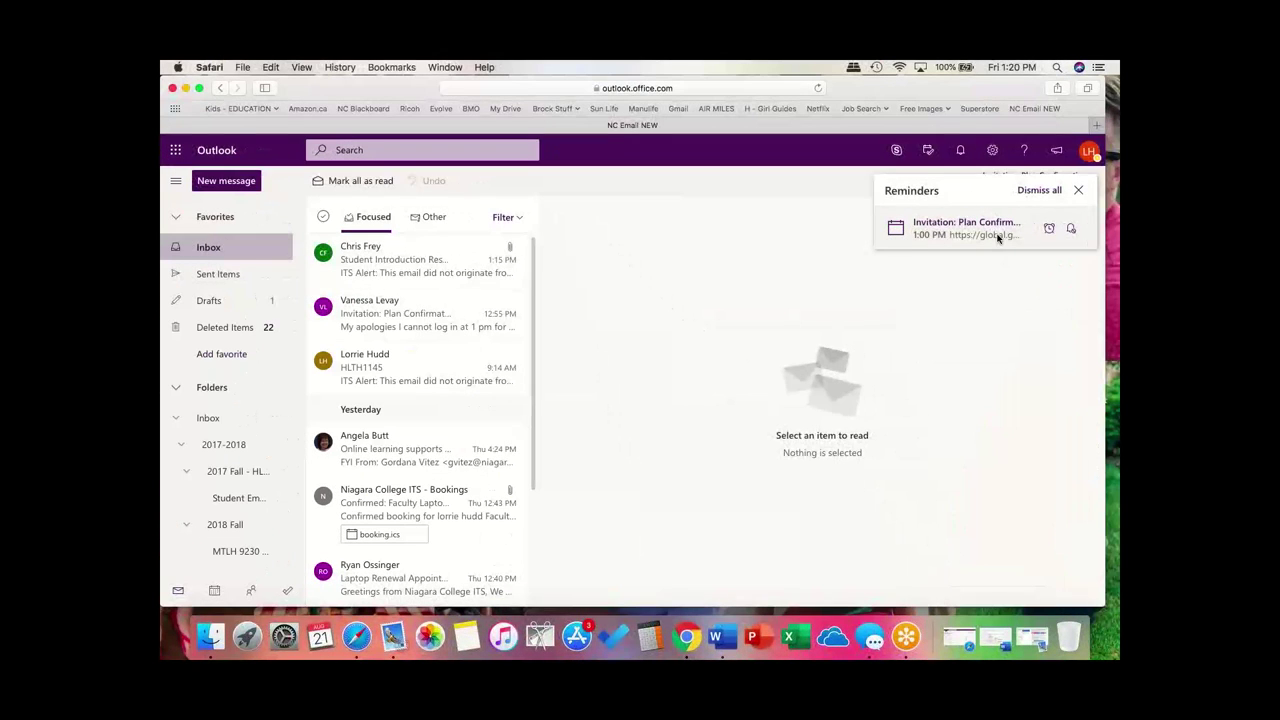
click(997, 237)
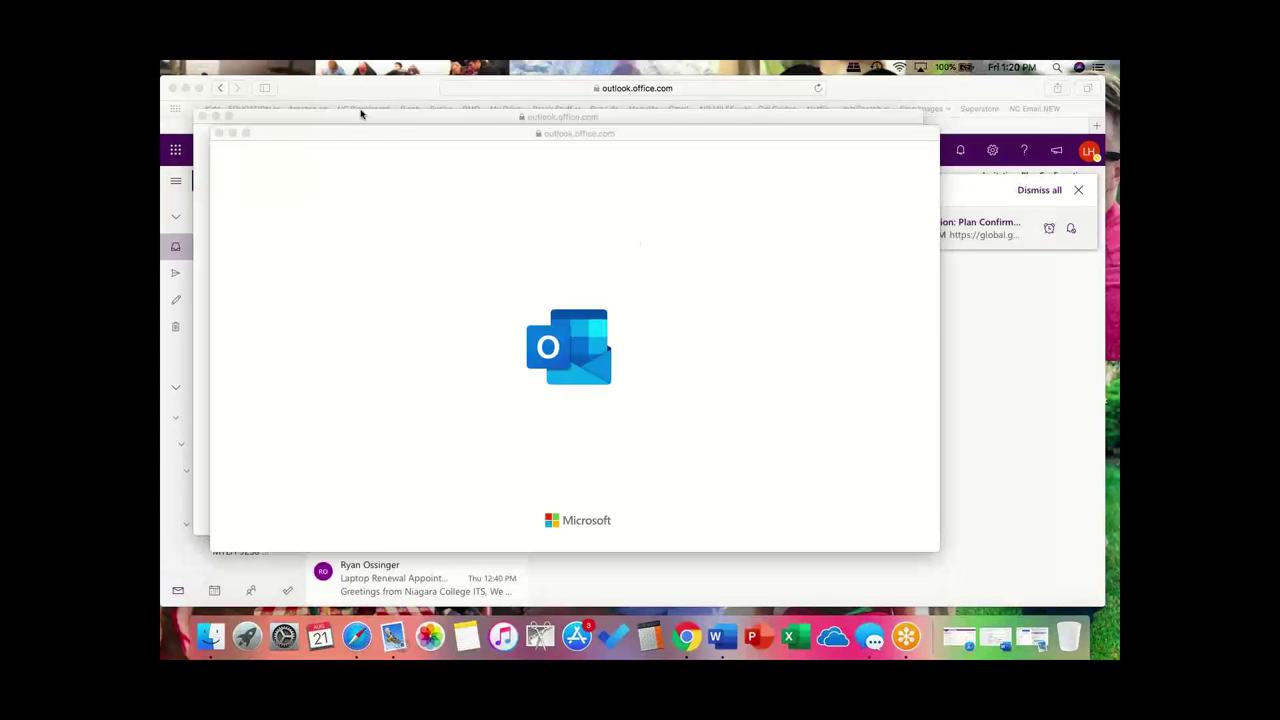
click(174, 113)
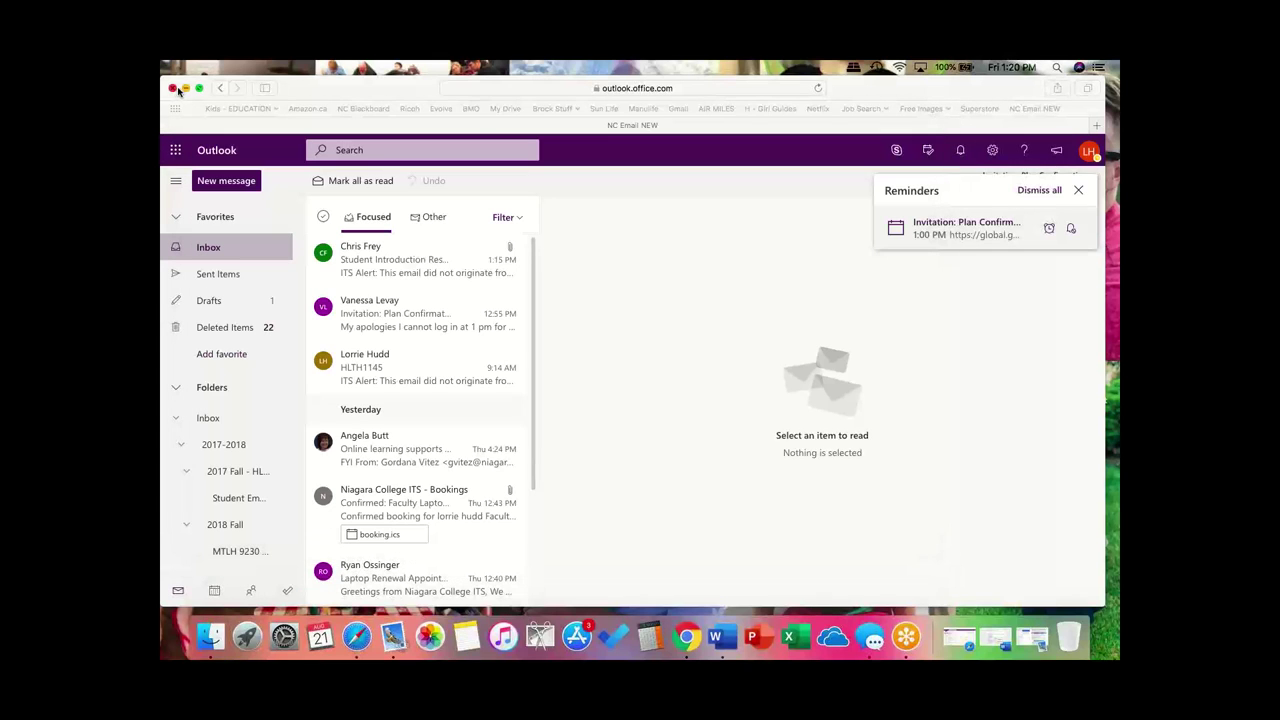
click(184, 89)
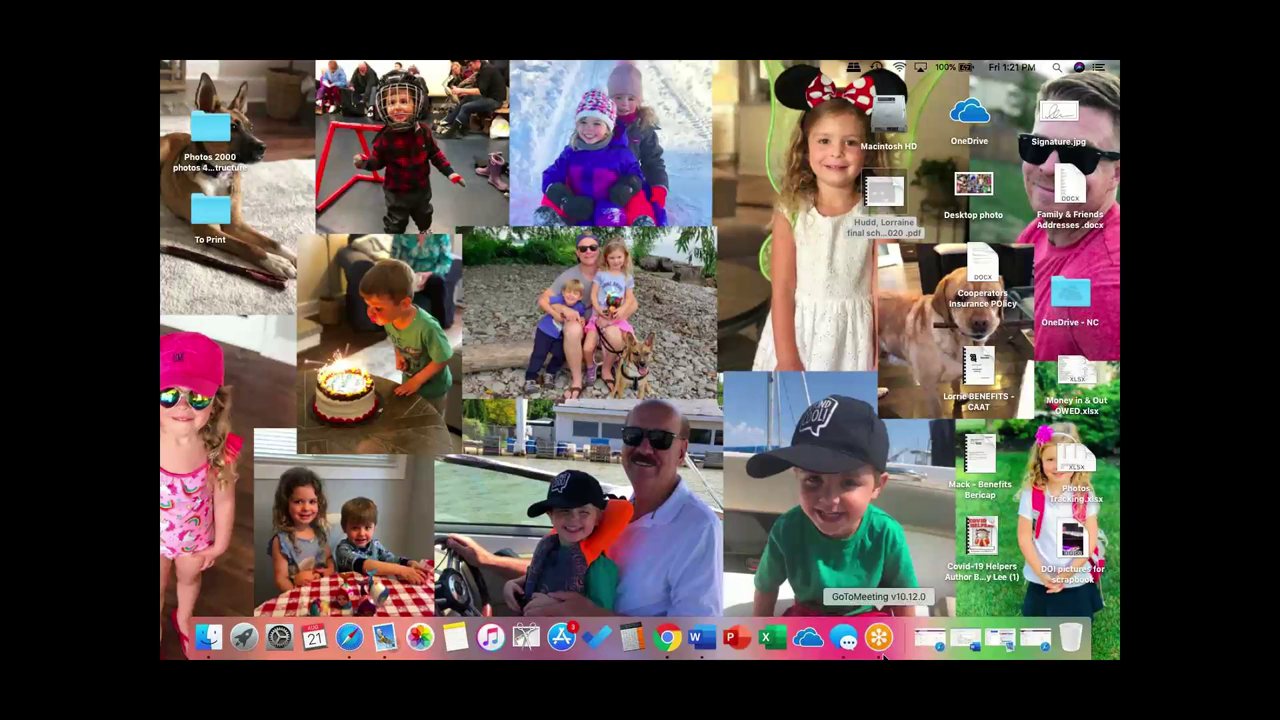
Switch to the F20 TLP HLTH1145 document in Word and examine the required readings in the Weekly Lectures/Modules table.
click(702, 640)
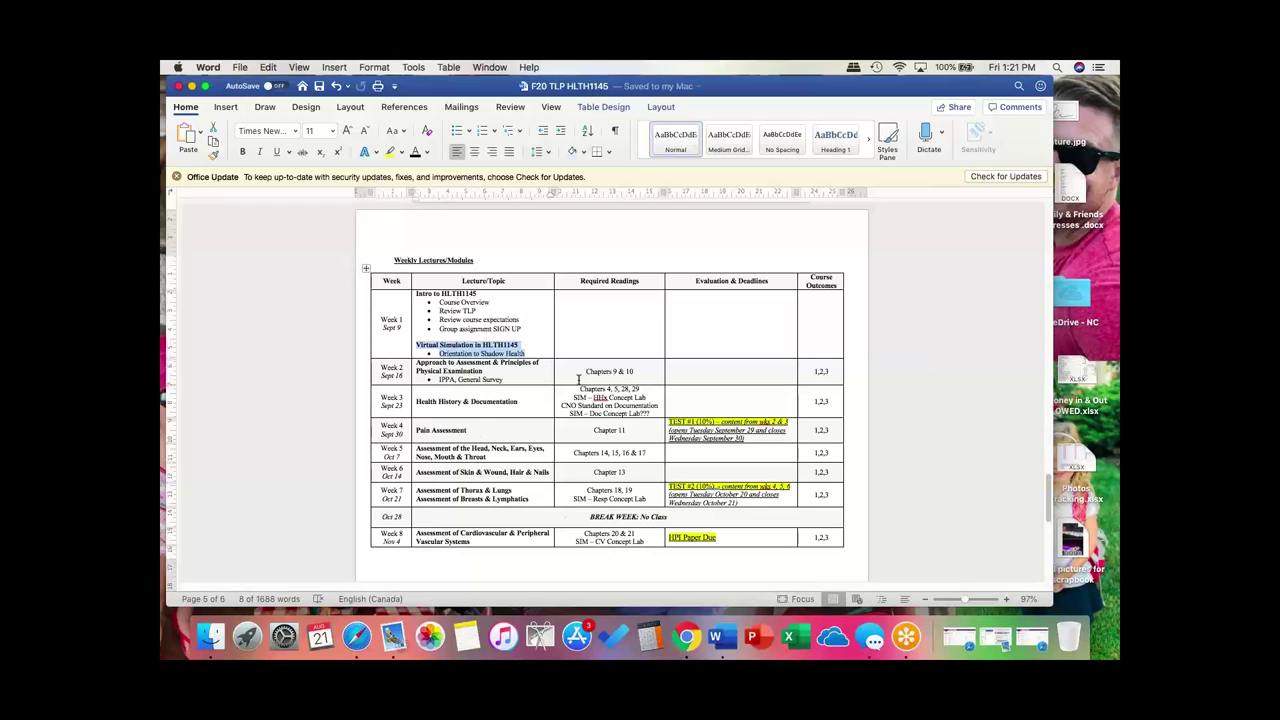
drag(580, 372, 605, 487)
click(605, 487)
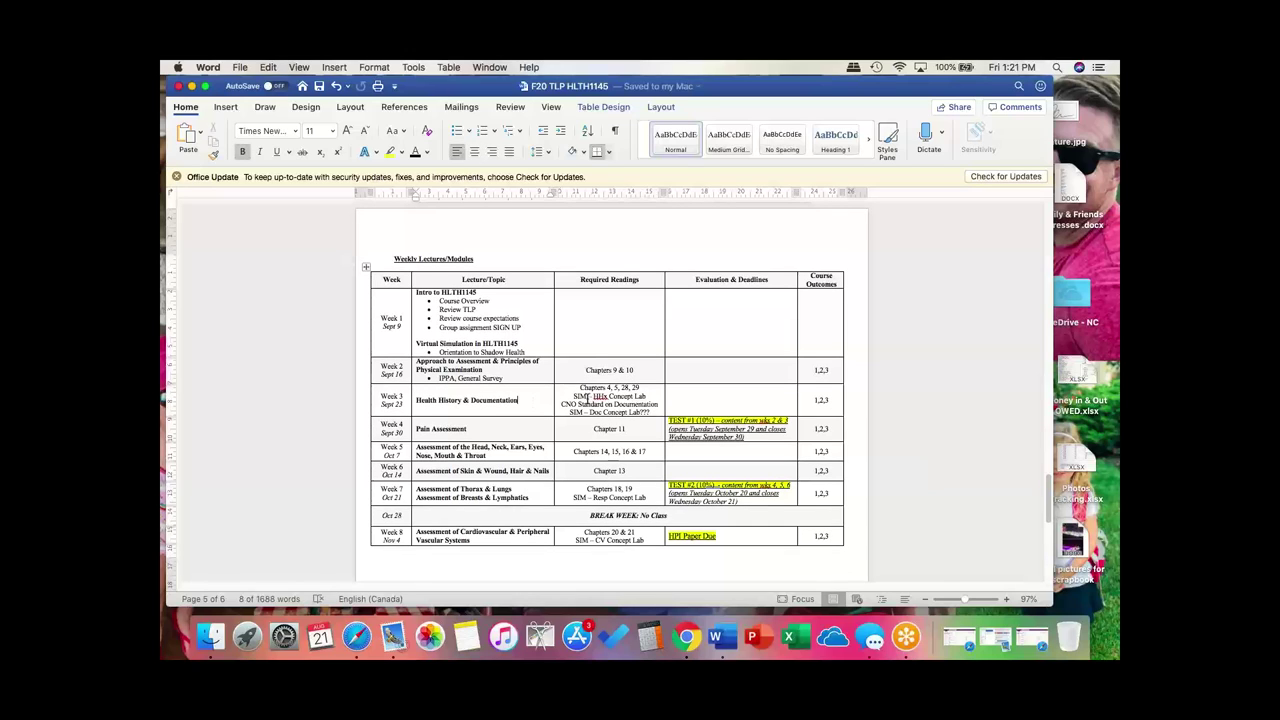
click(580, 373)
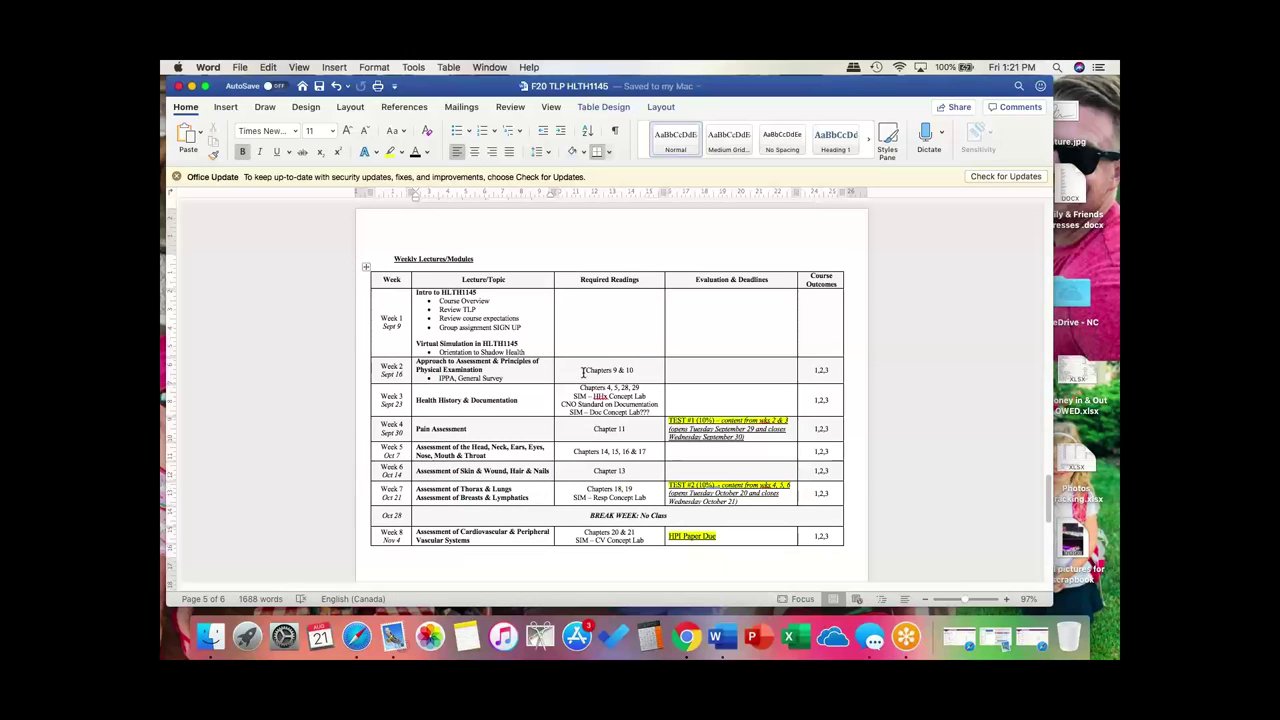
Enter "Video of DCE (link)" in the Week 1 required readings cell of the Weekly Lectures/Modules table.
drag(634, 392, 634, 488)
click(634, 497)
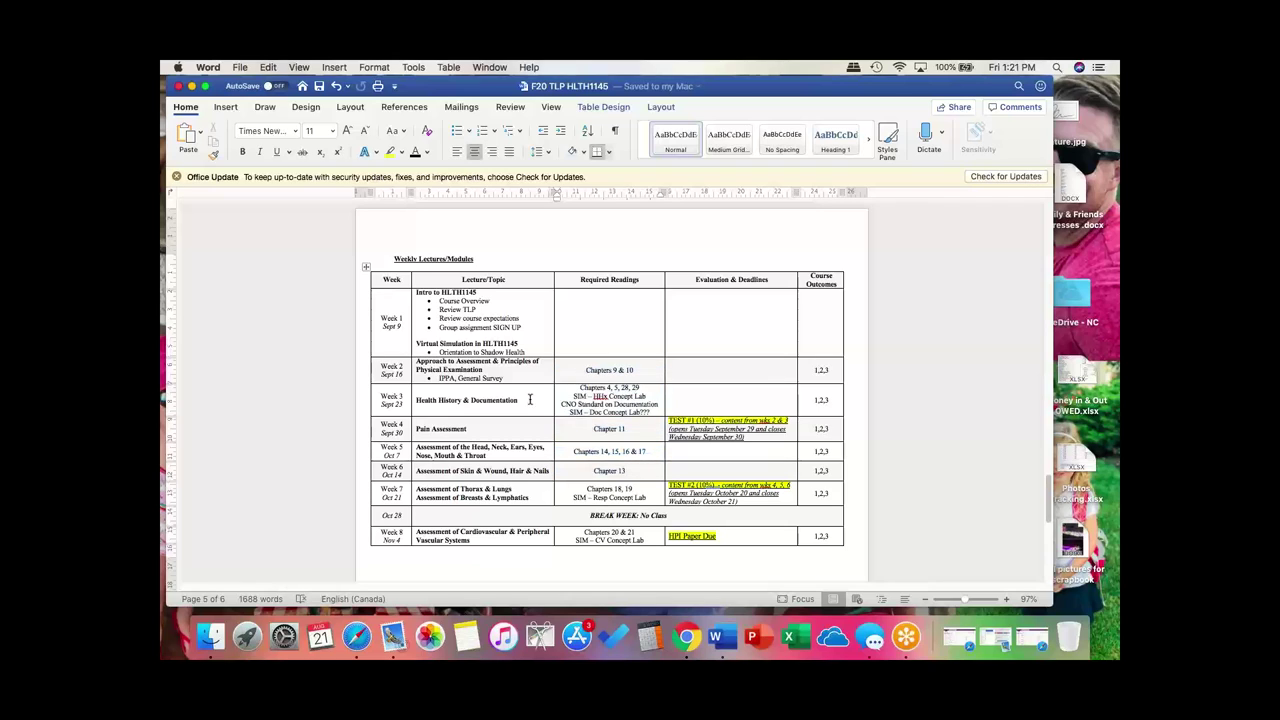
click(590, 330)
text(Video of DCE)
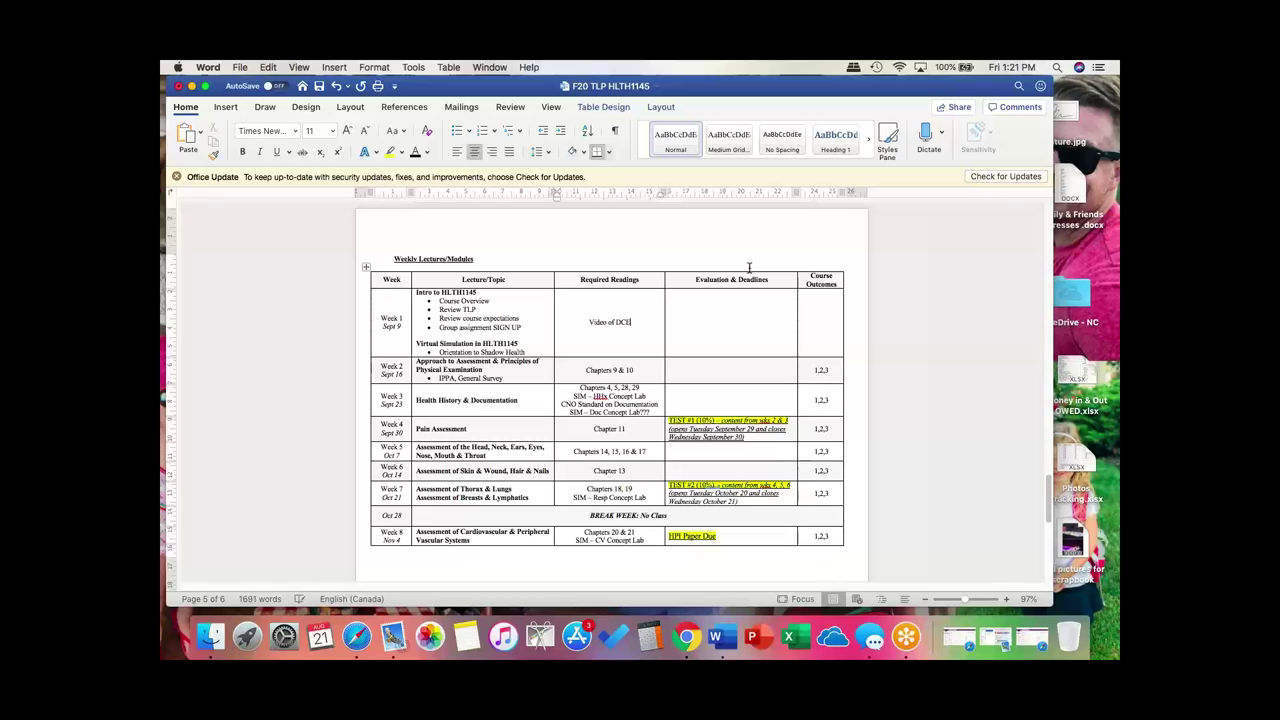
click(642, 371)
click(634, 323)
text((link()
key(BackSpace)
text())
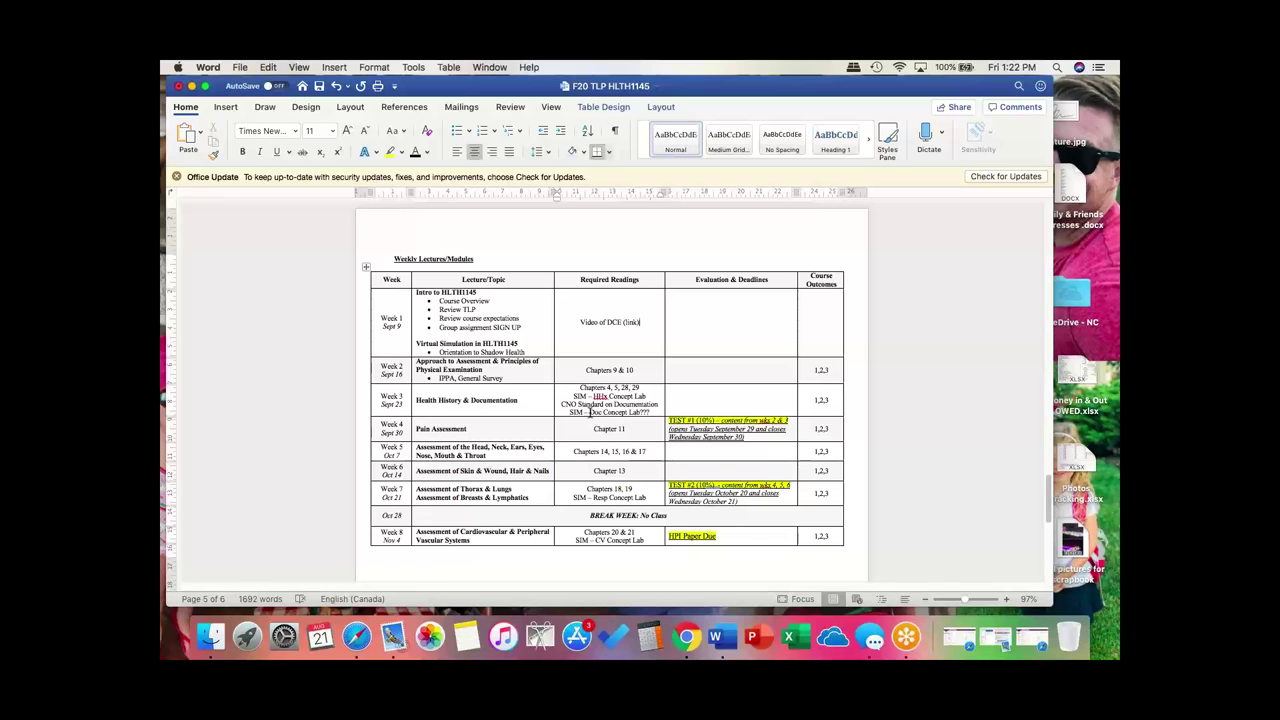
Examine the Week 3 Health History & Documentation row, including its required chapters and SIM concept lab entries.
mouse_move(590, 412)
mouse_down()
mouse_move(600, 428)
mouse_move(597, 404)
mouse_up()
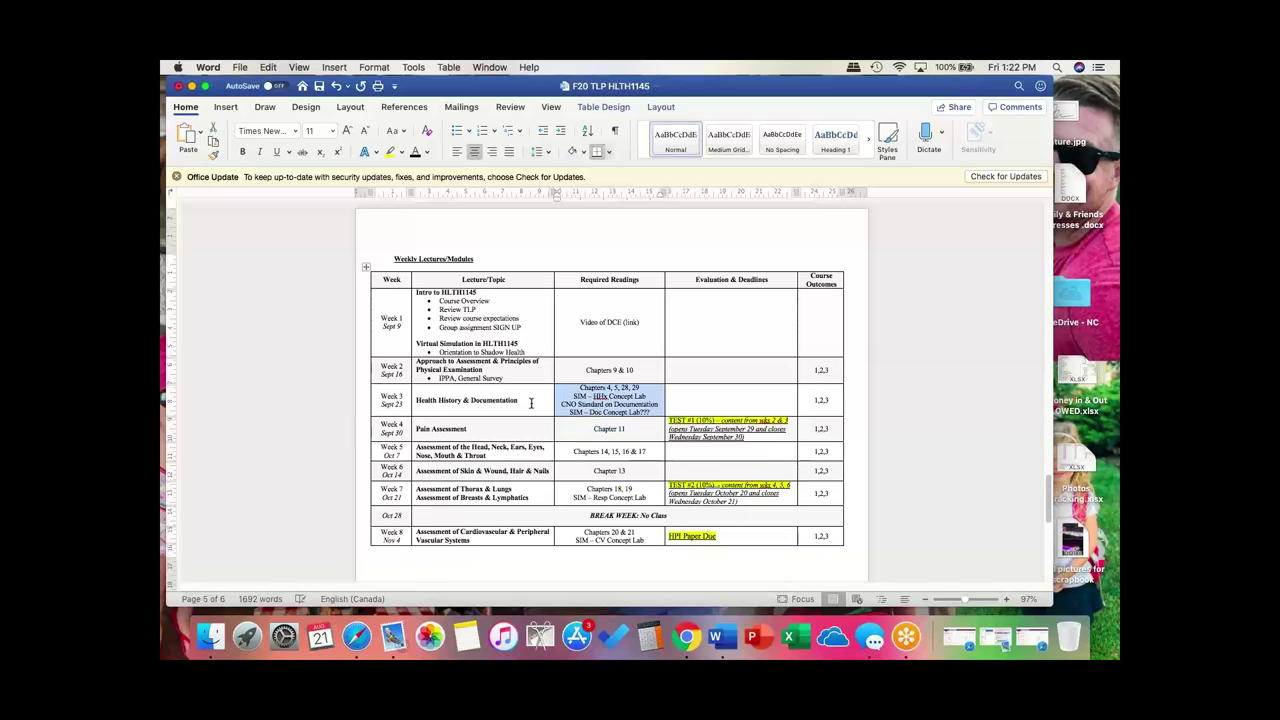
click(626, 399)
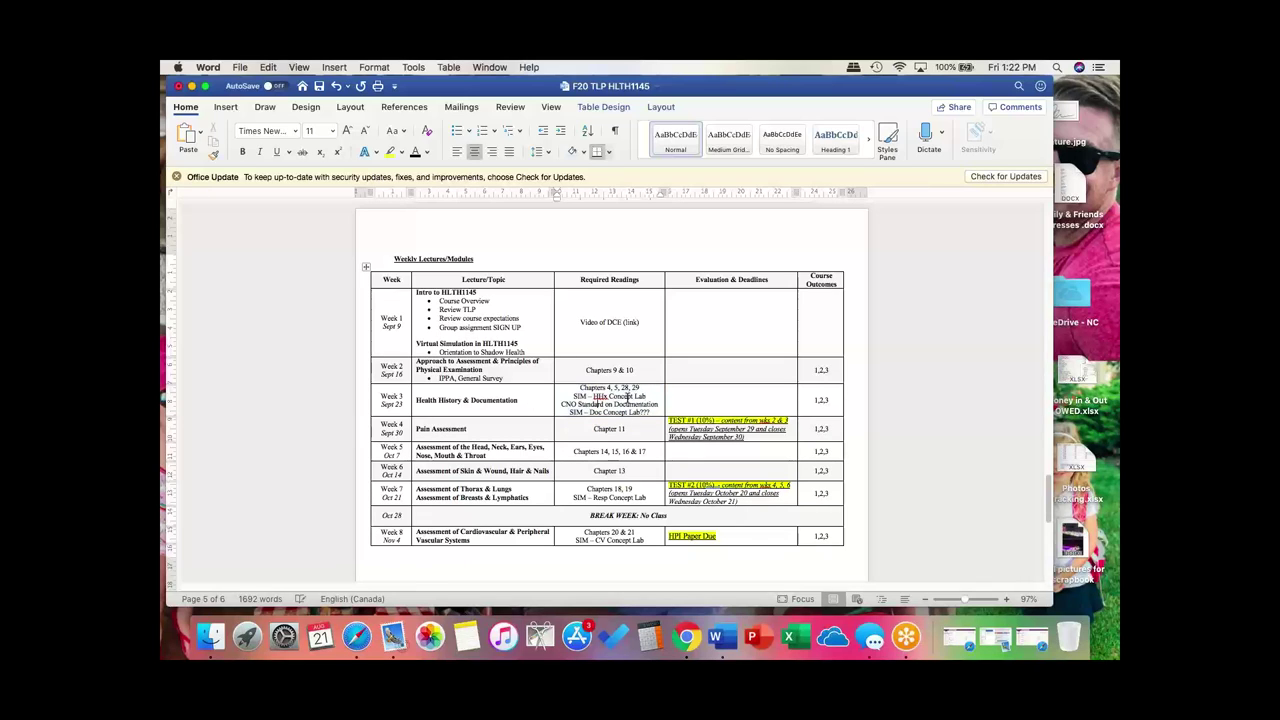
drag(646, 397, 594, 398)
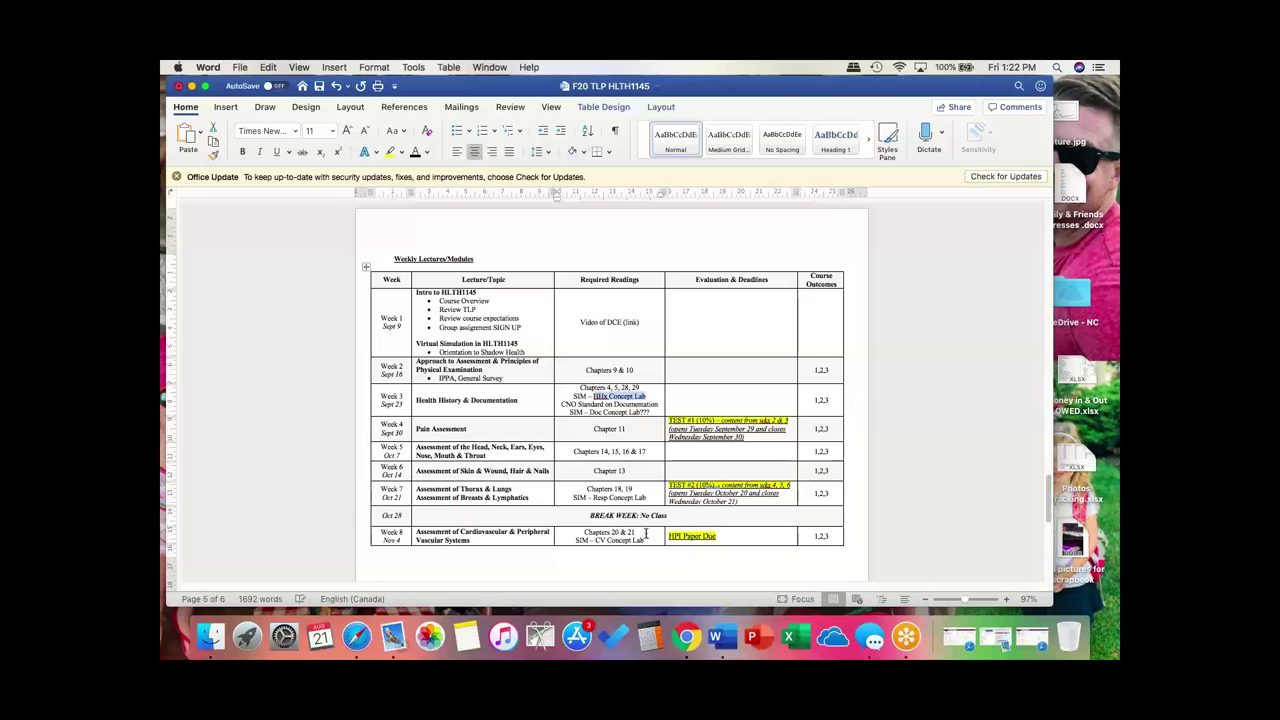
scroll(628, 519, down, 5)
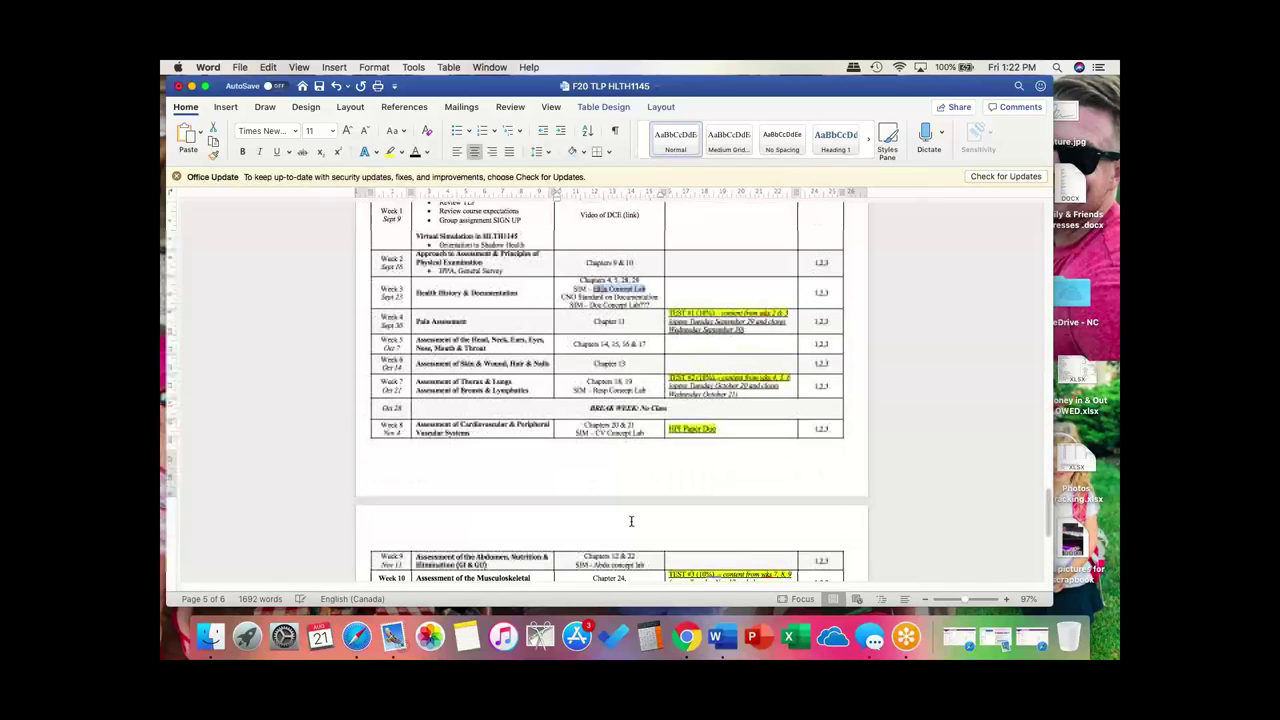
scroll(628, 519, up, 3)
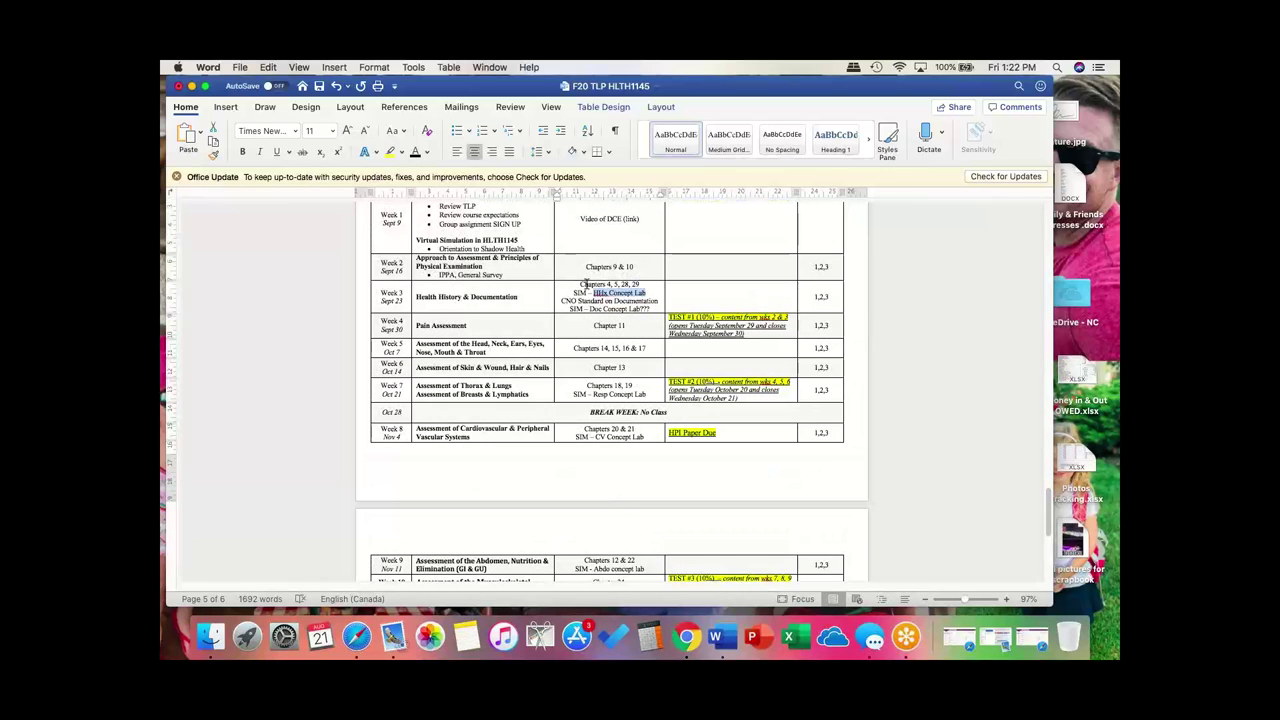
drag(494, 295, 612, 294)
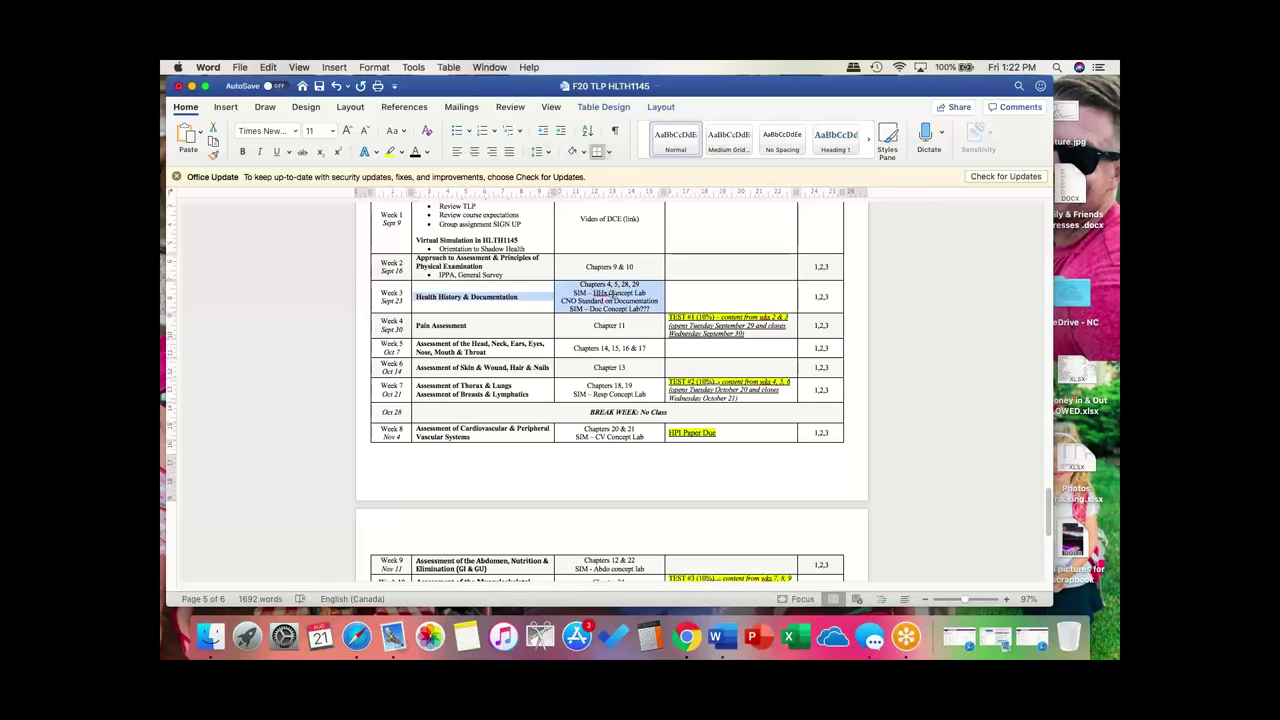
click(489, 300)
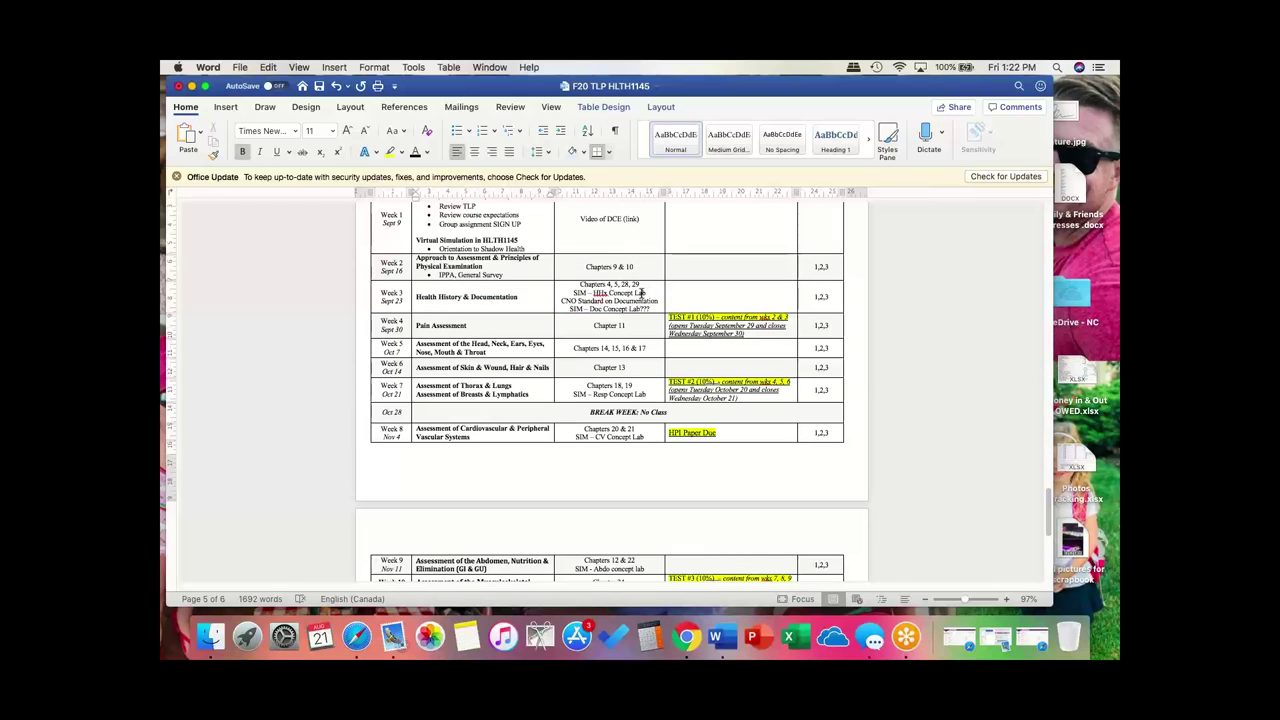
drag(624, 294, 503, 300)
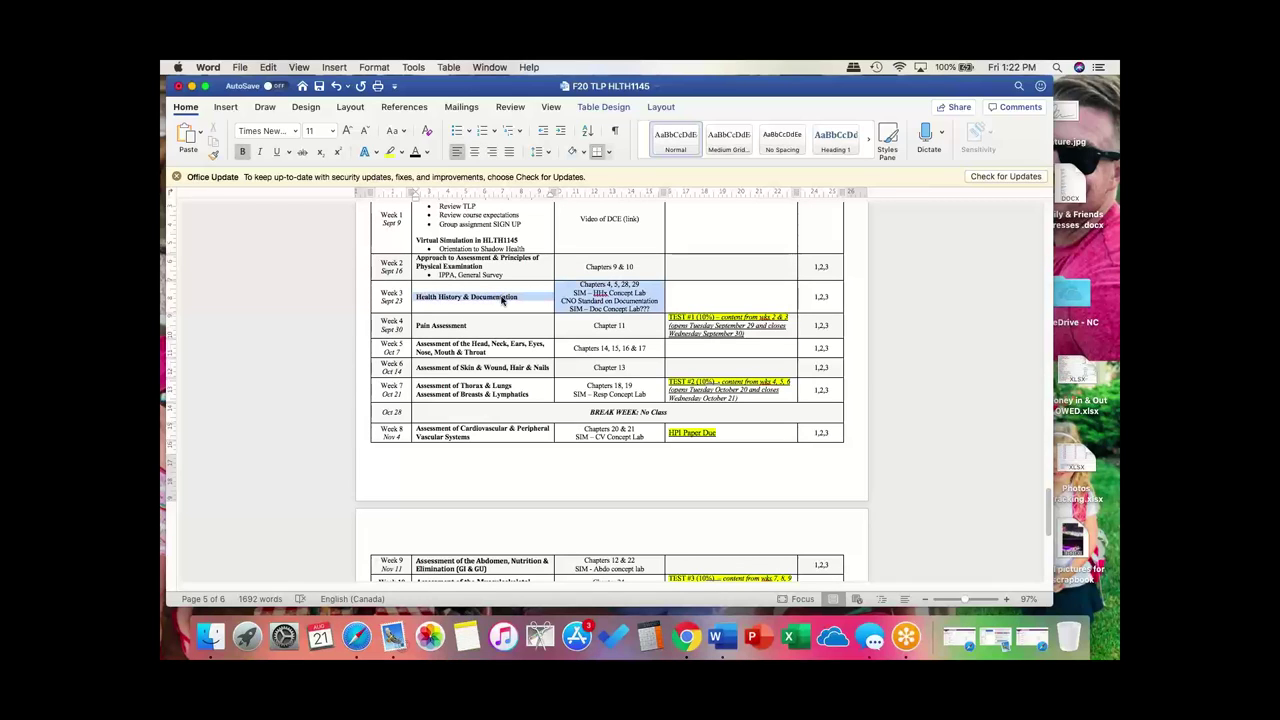
click(644, 311)
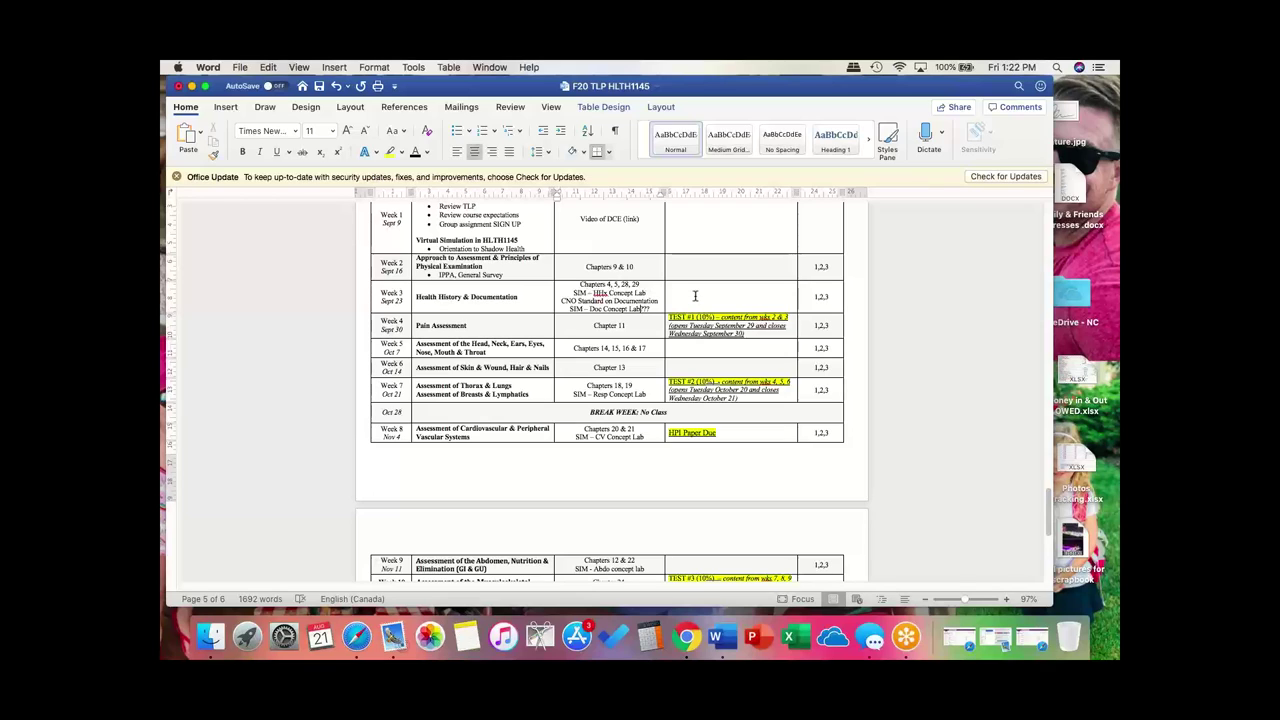
click(697, 295)
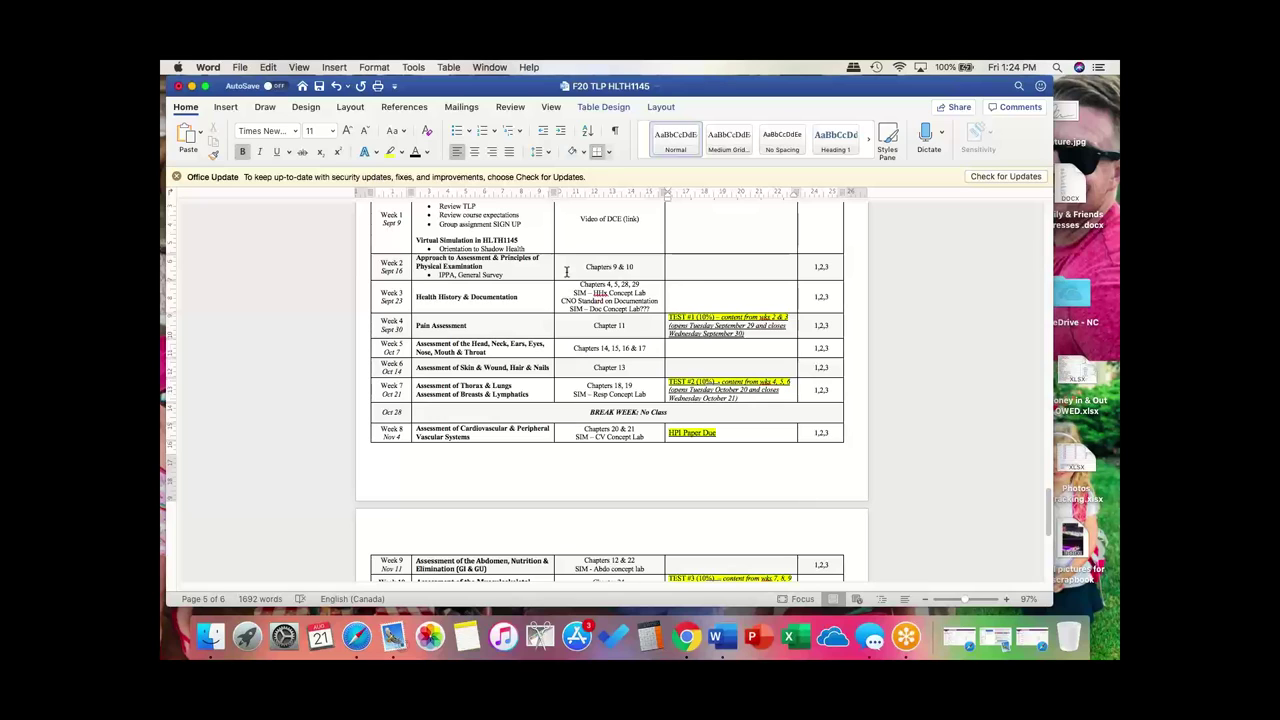
Switch to the Outlook inbox in Safari, refresh it, and open the Student Introduction Resources e-mail.
click(358, 637)
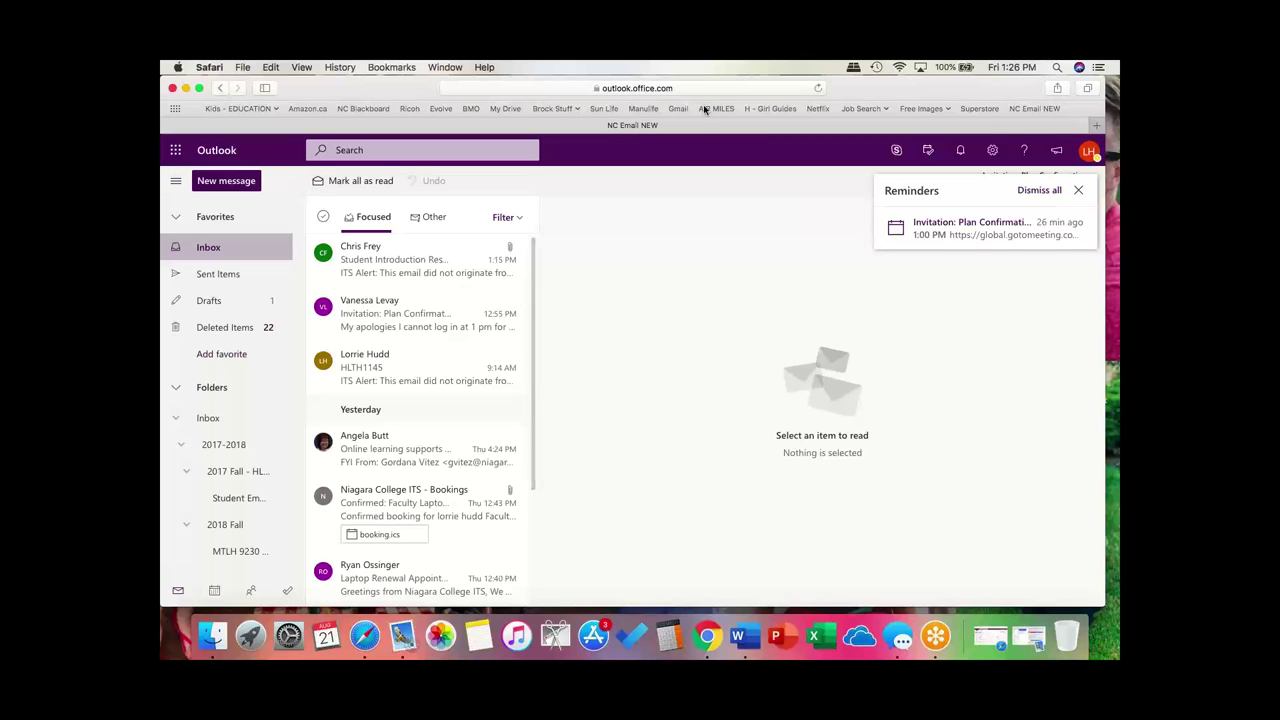
click(818, 88)
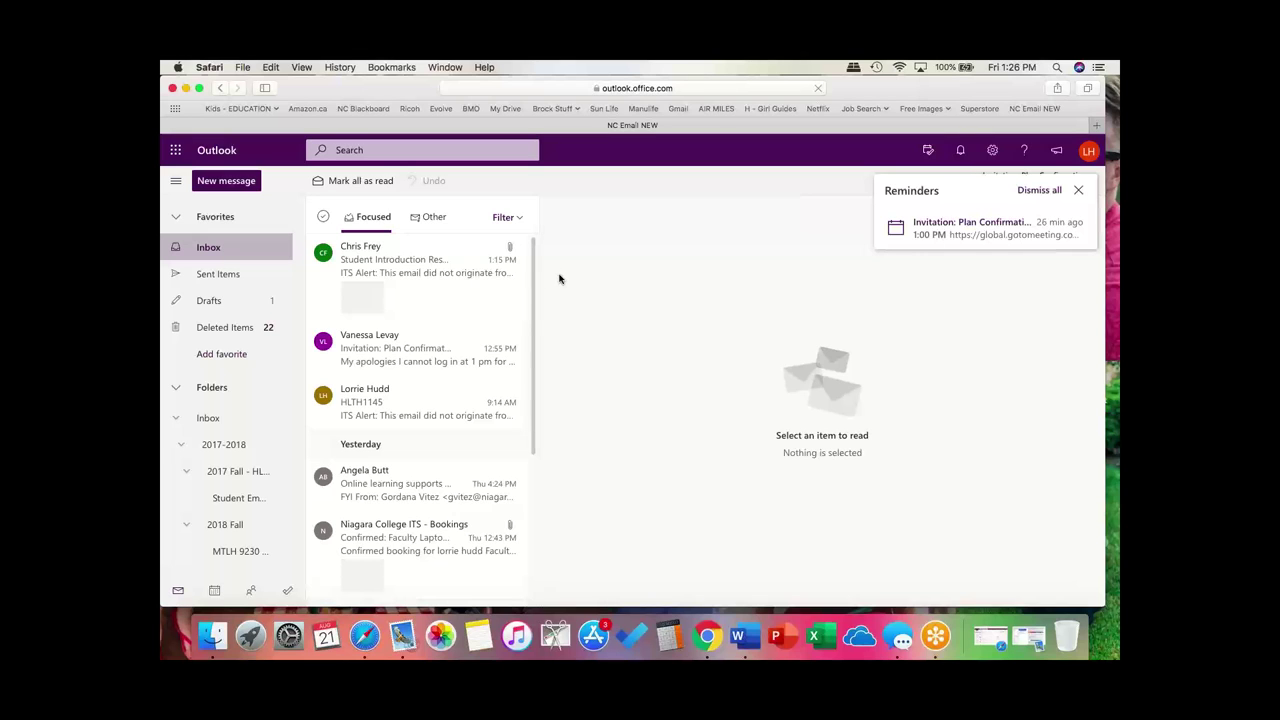
click(466, 259)
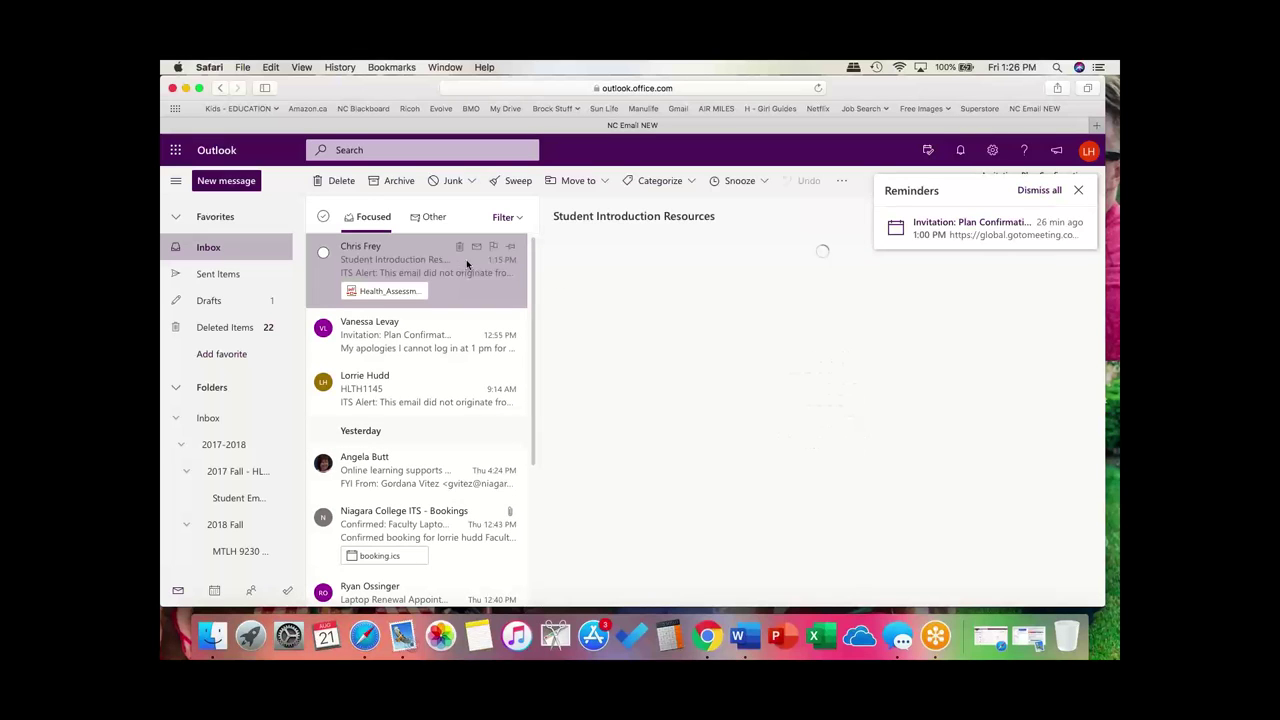
Reload the mailbox page to load the newest message in the Student Introduction Resources conversation.
click(818, 89)
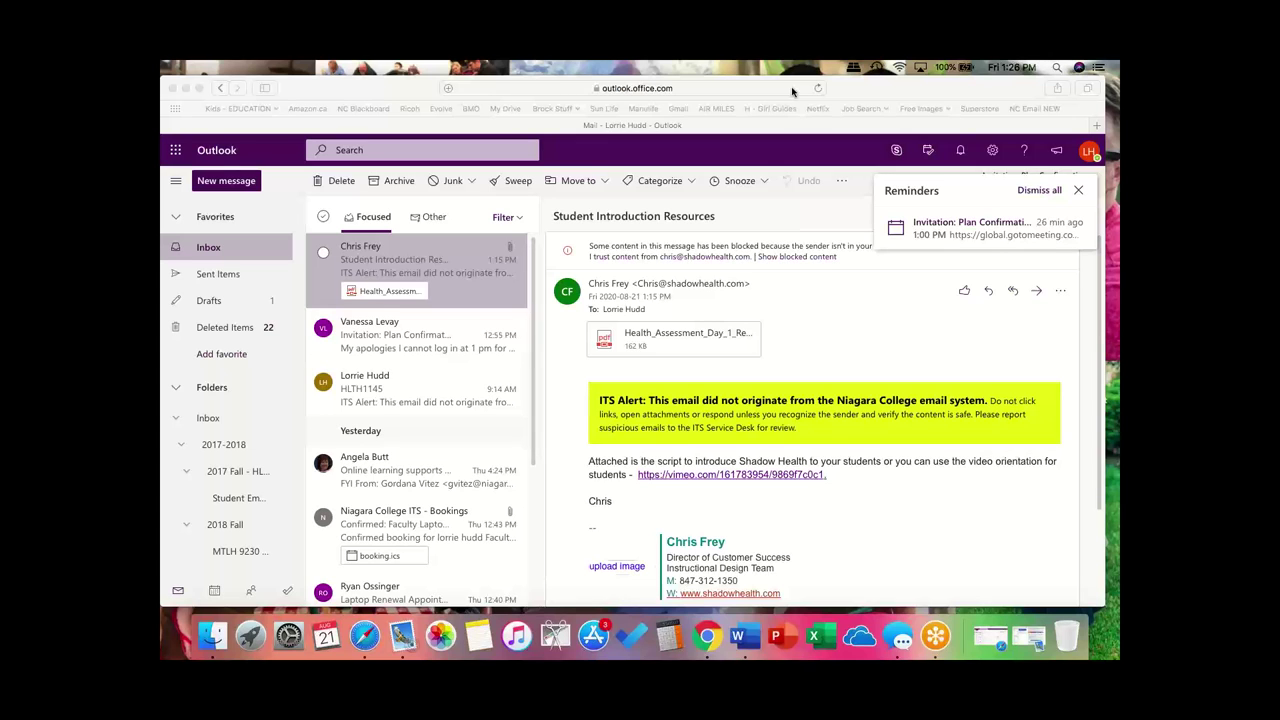
click(792, 88)
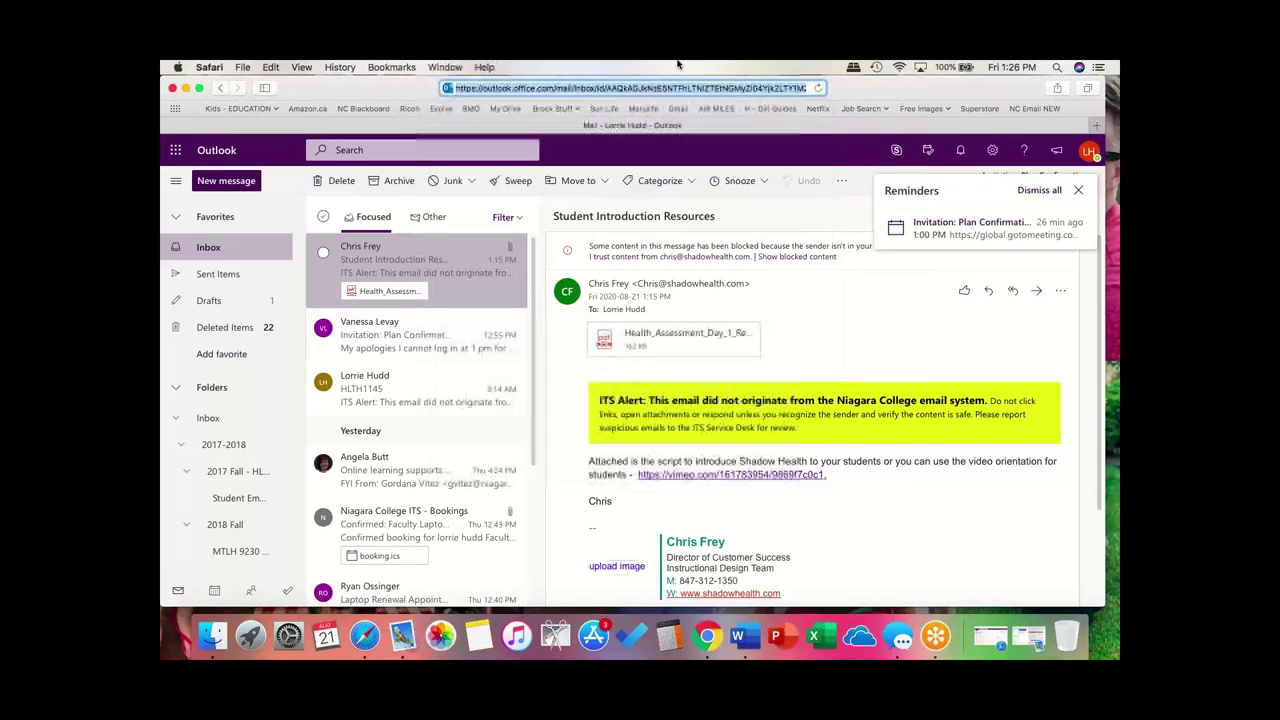
key(Return)
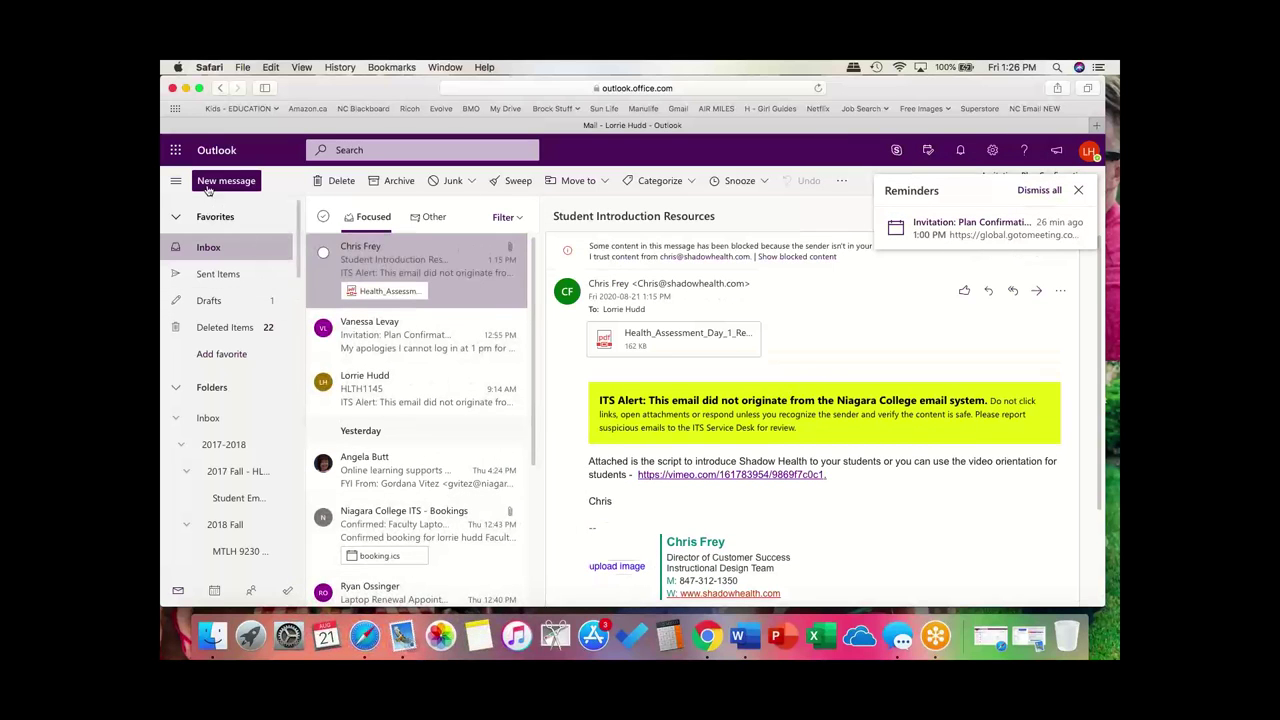
click(175, 150)
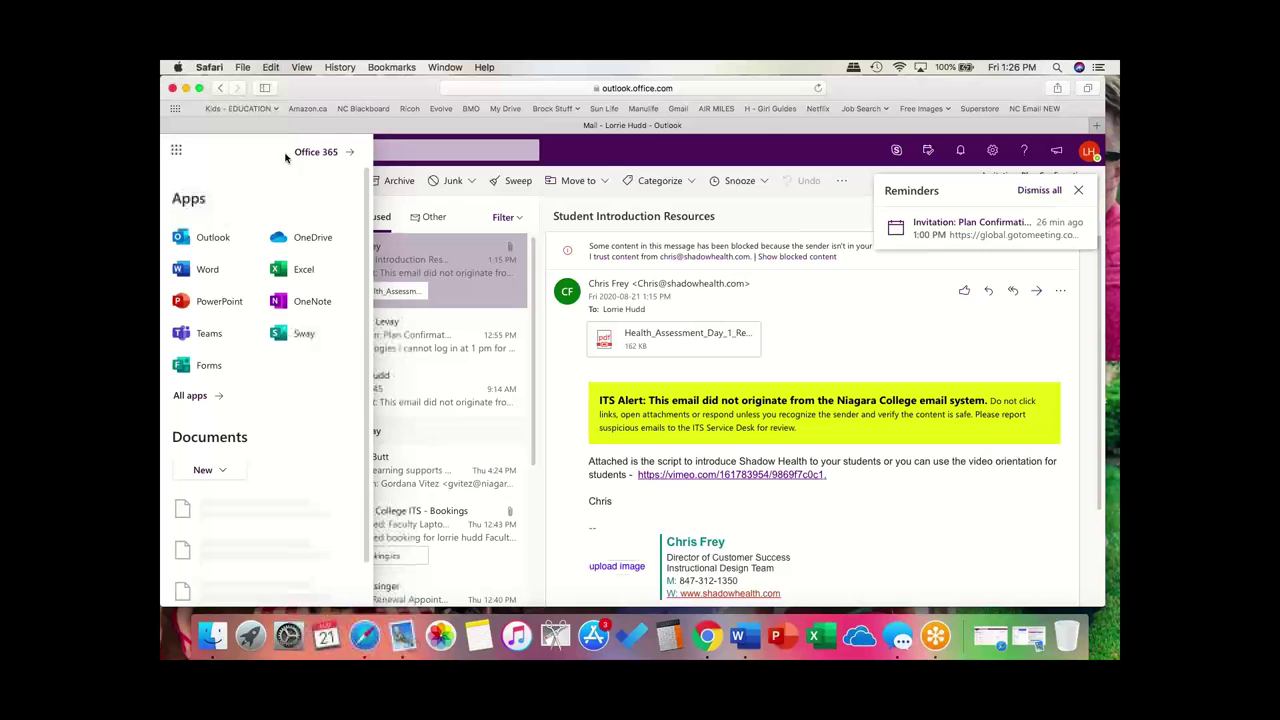
click(619, 160)
click(818, 88)
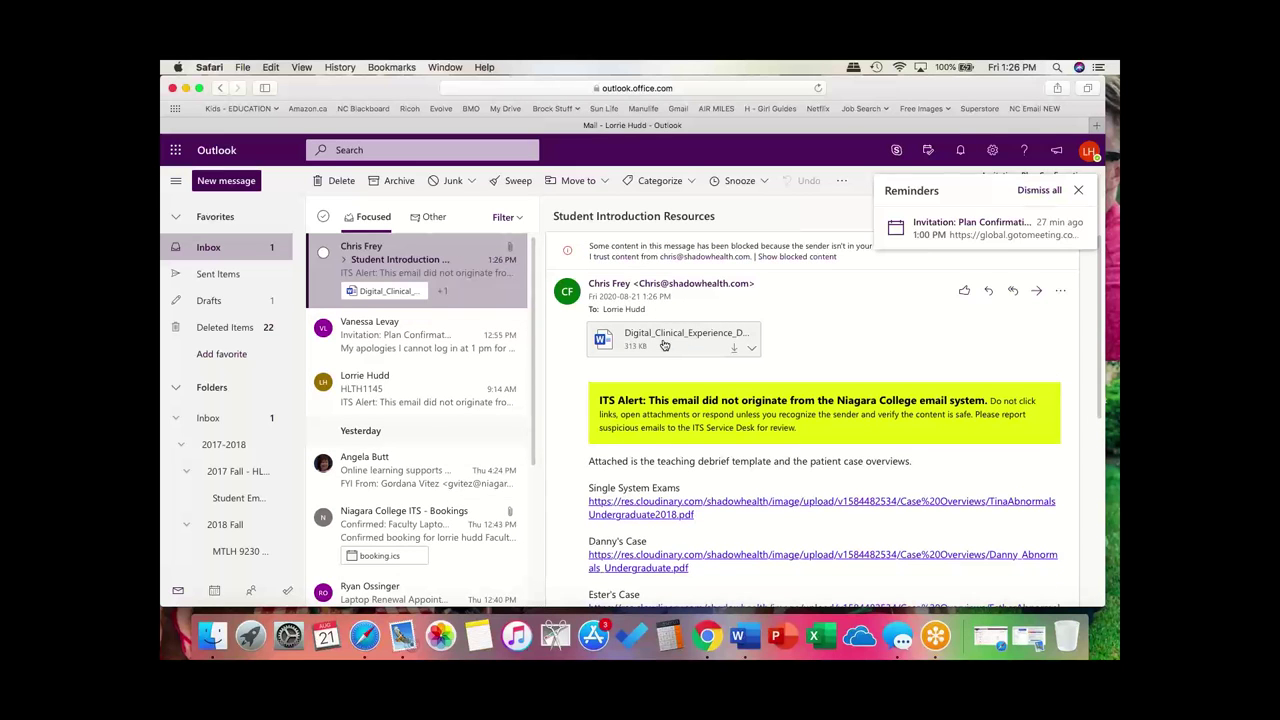
Dismiss all reminders and open the Digital_Clinical_Experience_Debrief Word attachment from the Student Introduction Resources e-mail.
scroll(664, 344, down, 3)
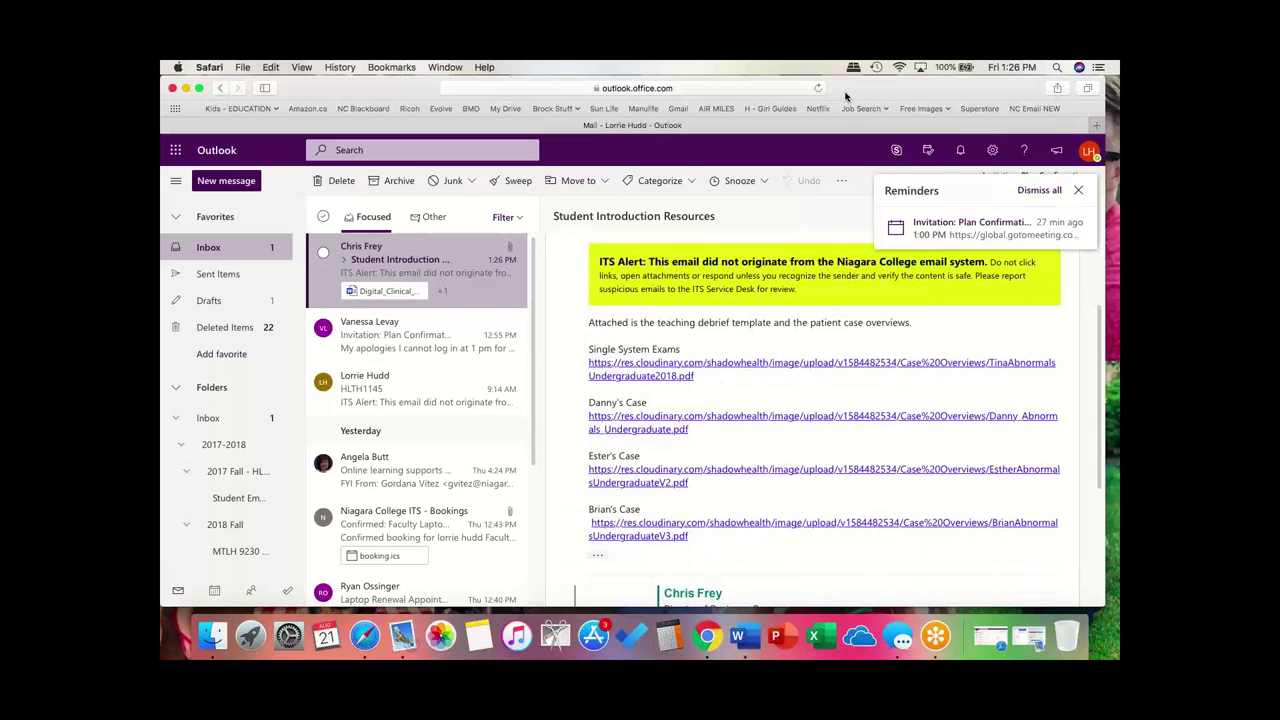
drag(845, 95, 610, 95)
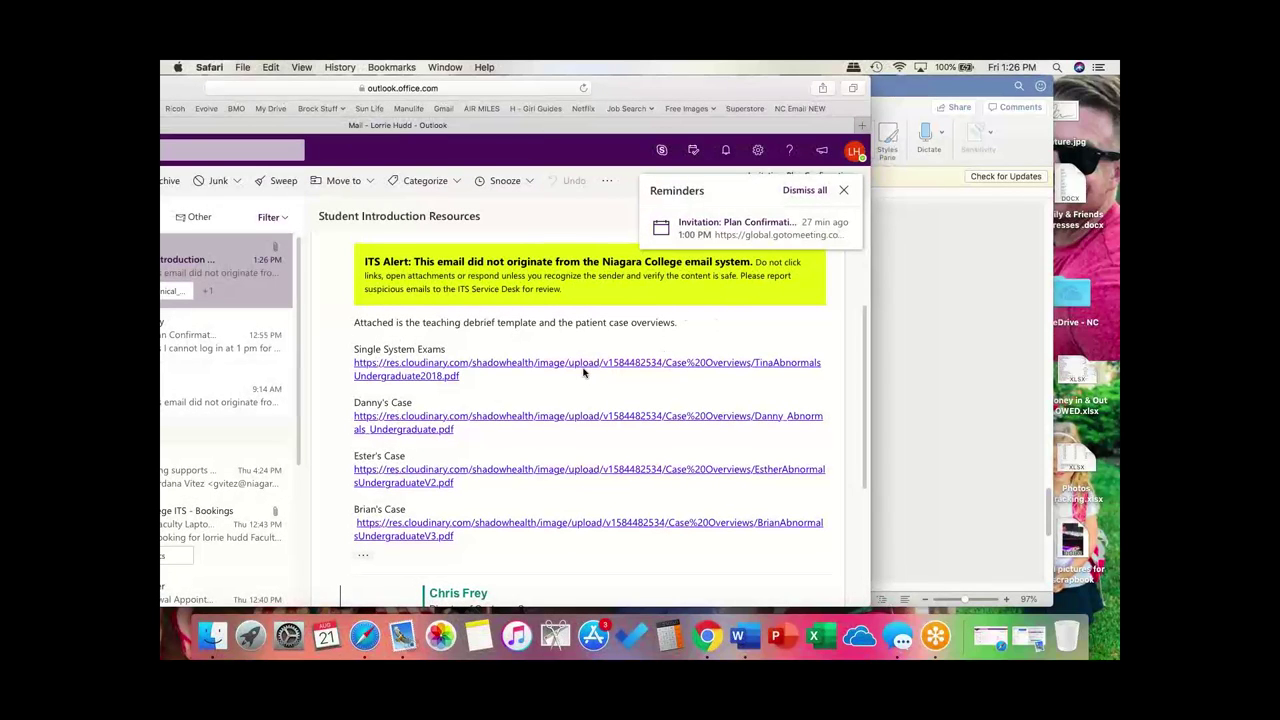
click(814, 191)
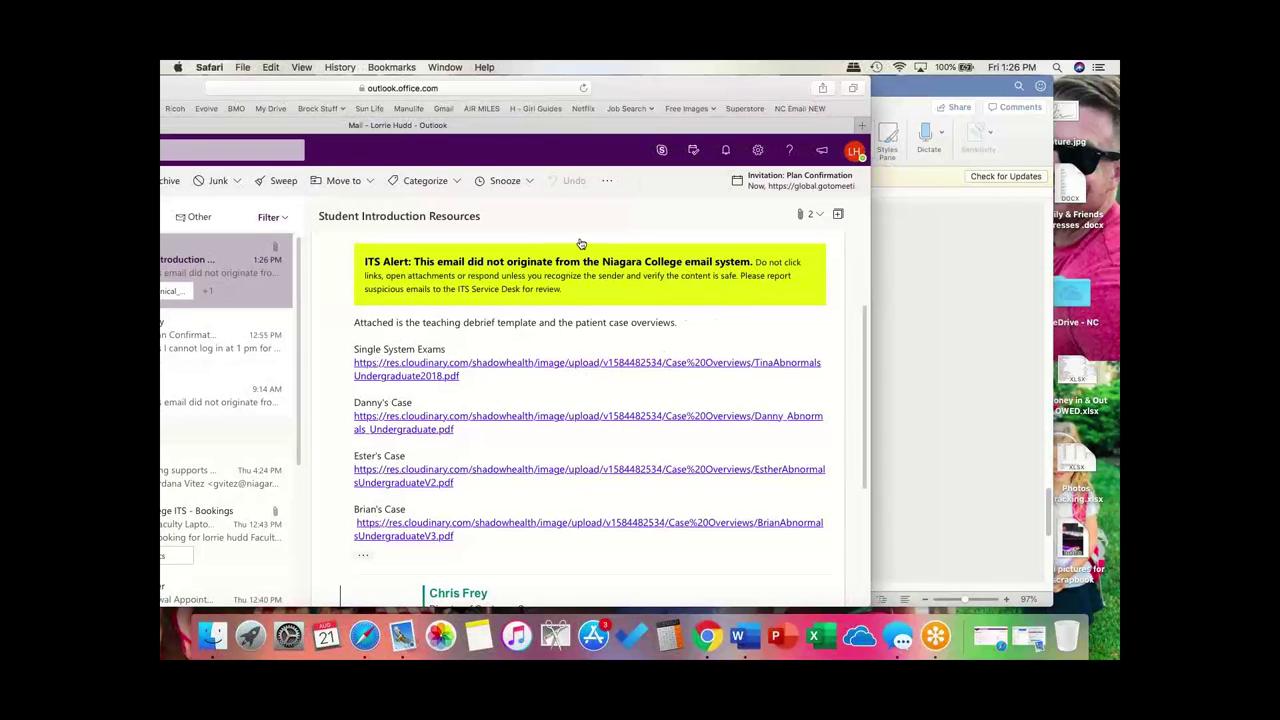
scroll(580, 243, up, 3)
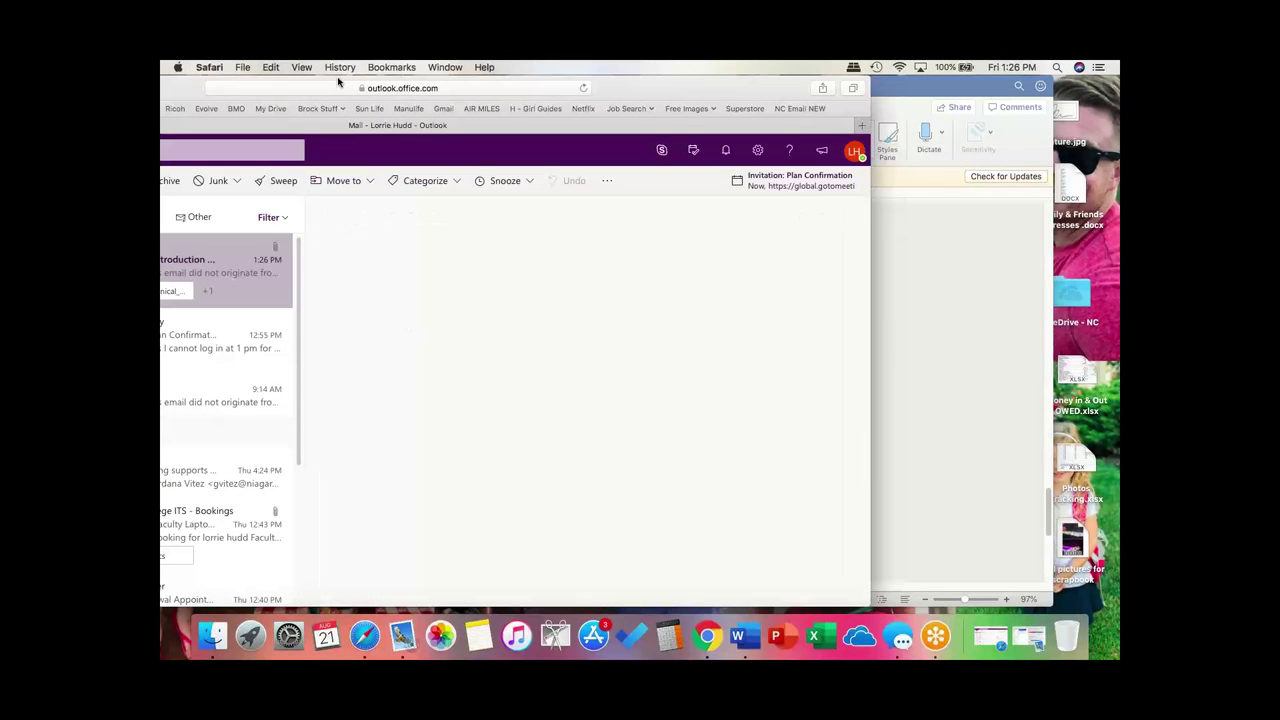
drag(203, 92, 425, 86)
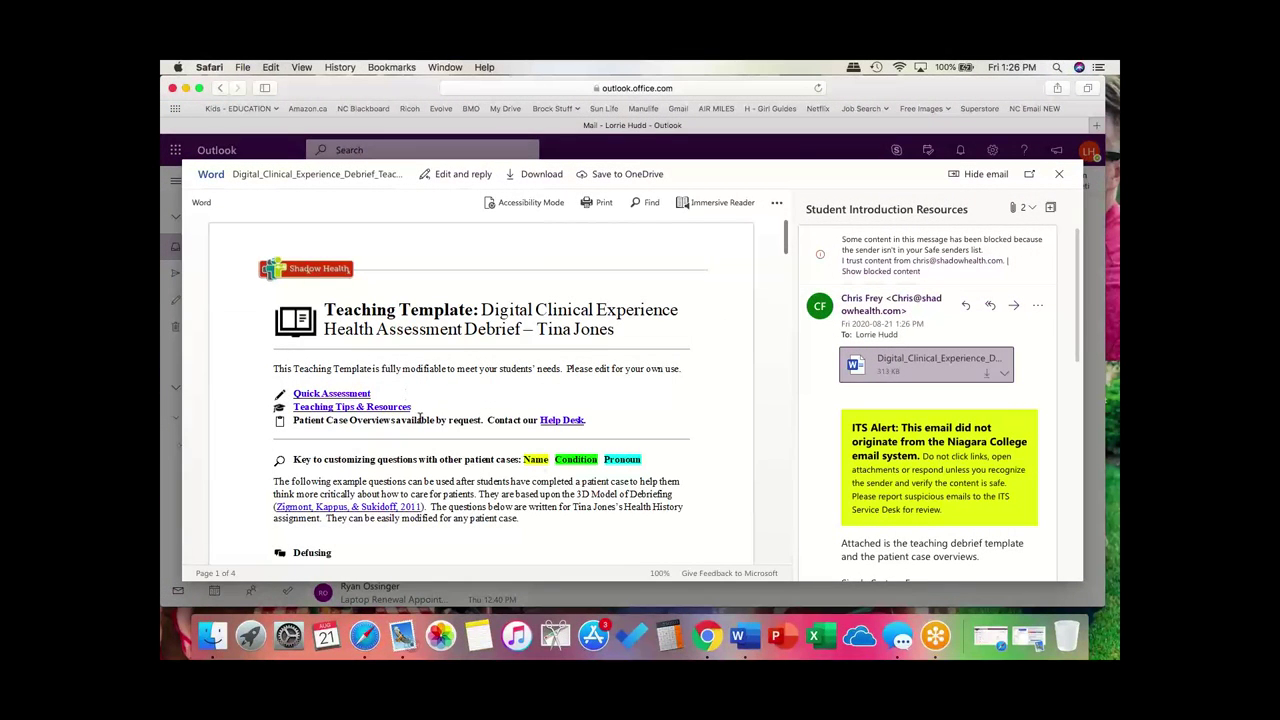
Examine the Defusing, Discovering and Deepening questions in the health assessment debrief teaching template.
scroll(420, 418, down, 6)
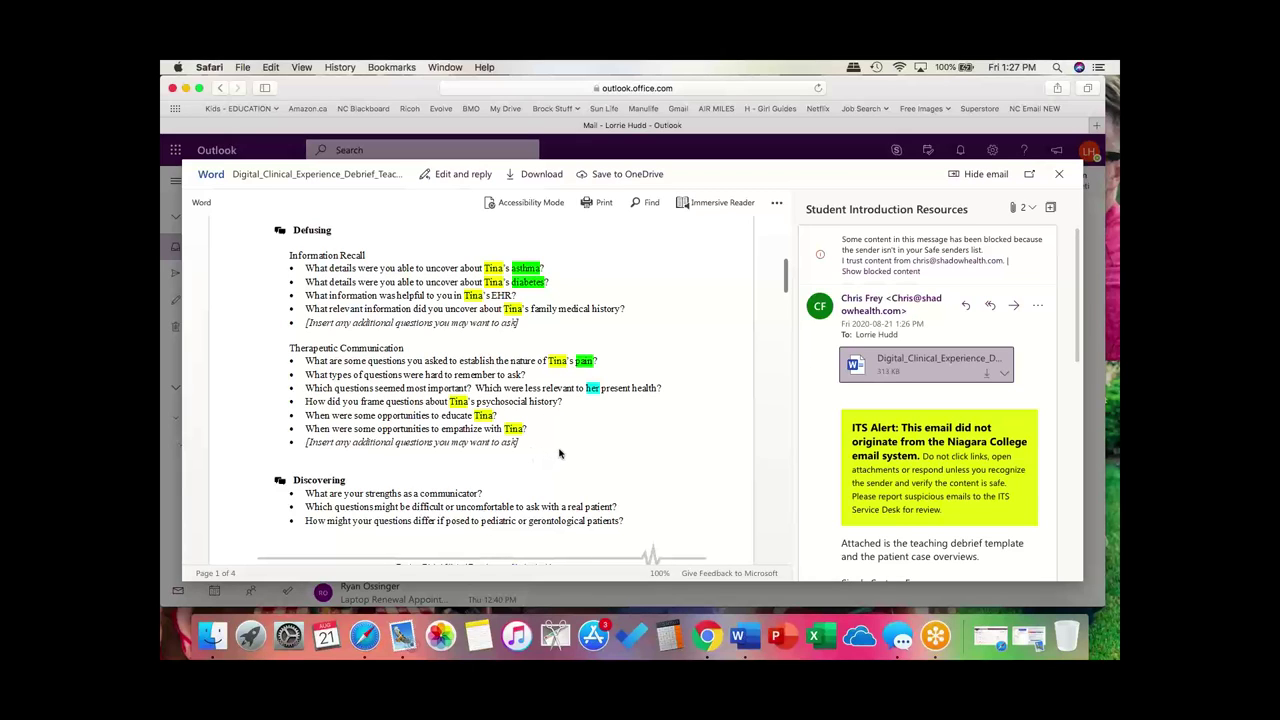
scroll(559, 453, down, 2)
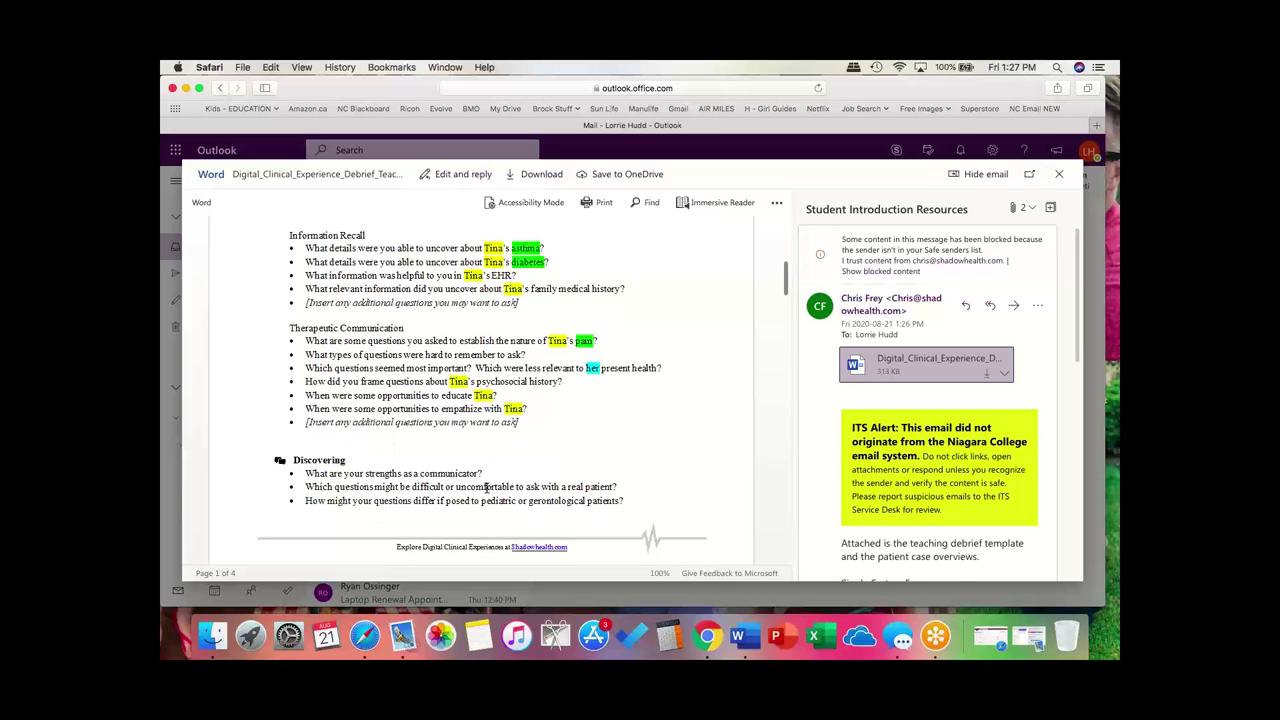
scroll(566, 480, down, 6)
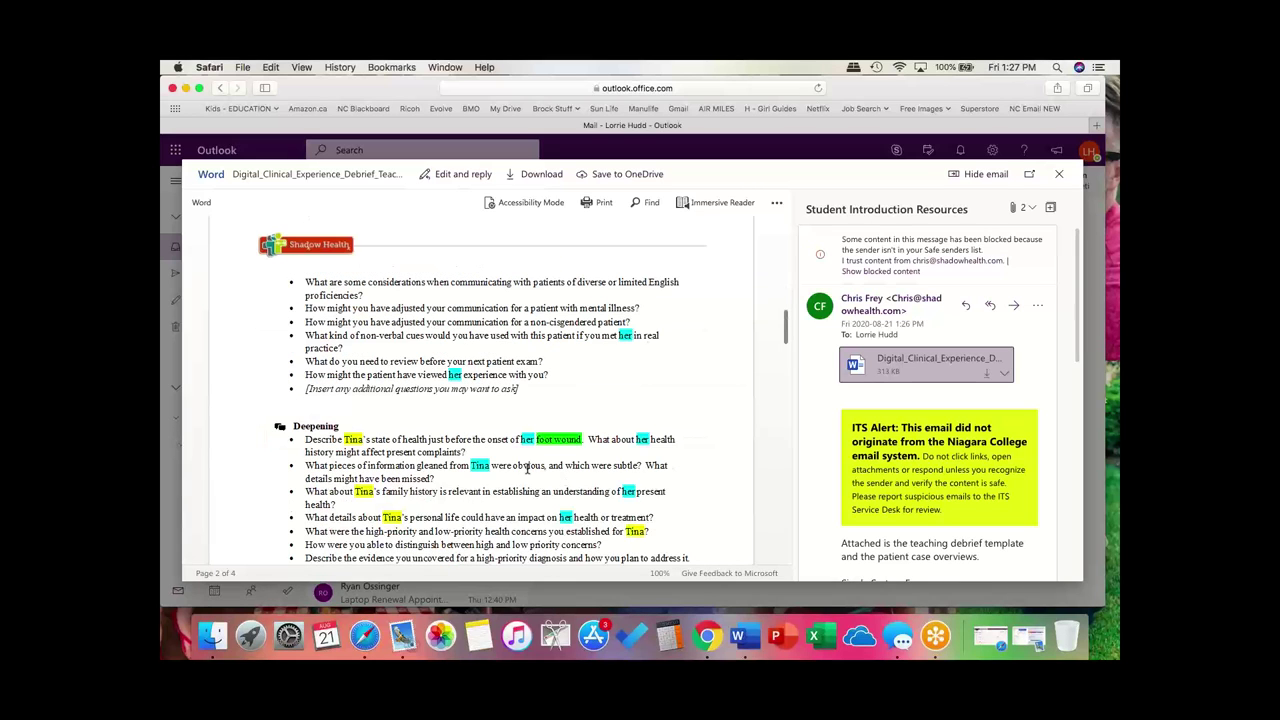
scroll(480, 445, down, 8)
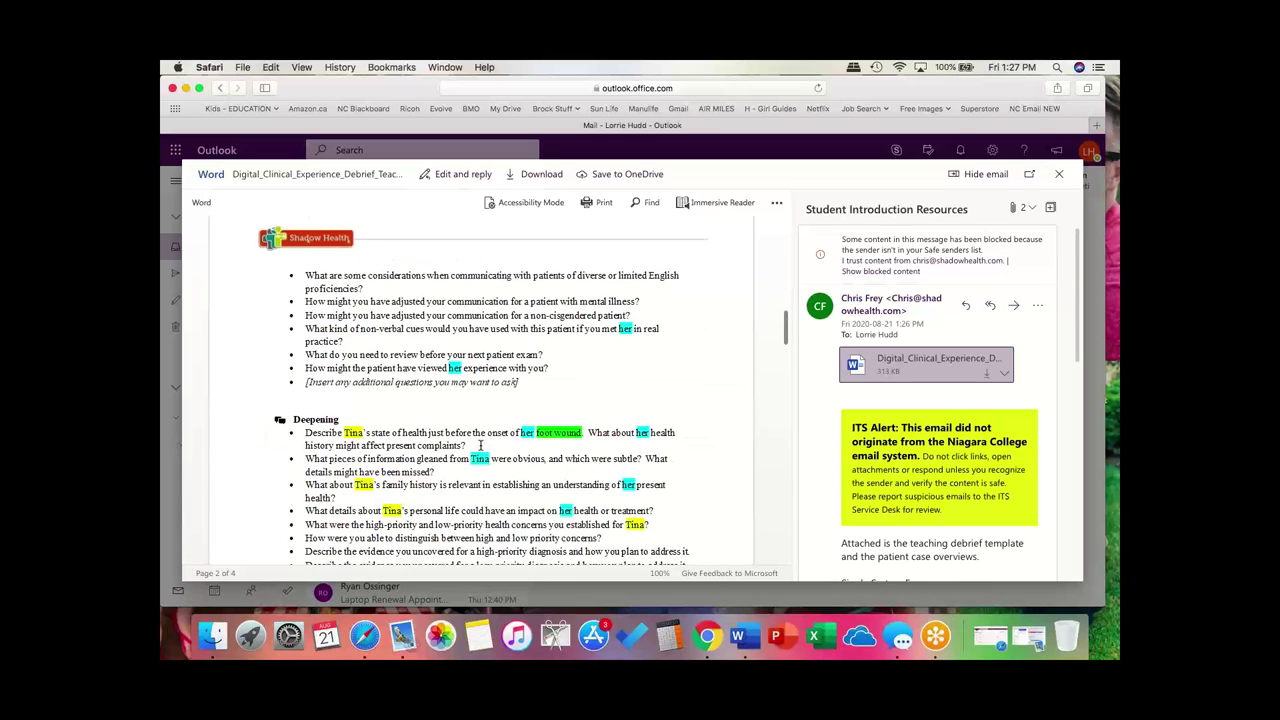
scroll(480, 445, up, 15)
scroll(478, 440, down, 6)
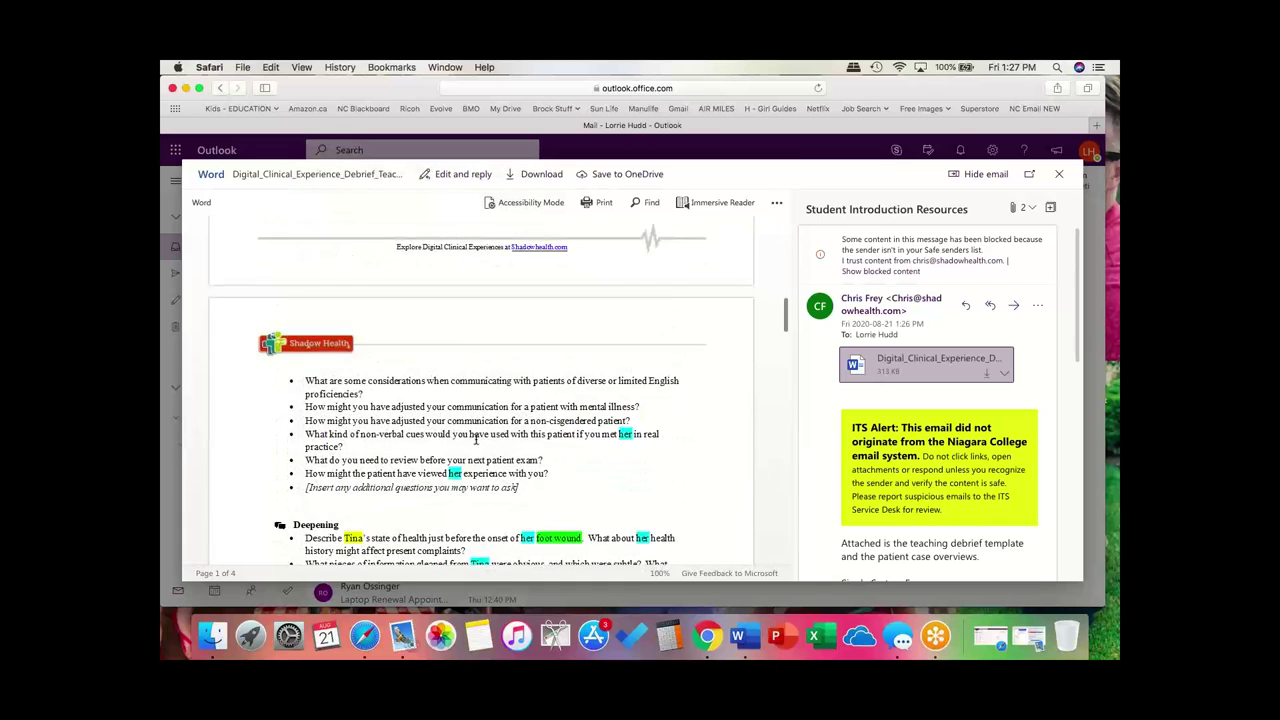
scroll(474, 430, up, 4)
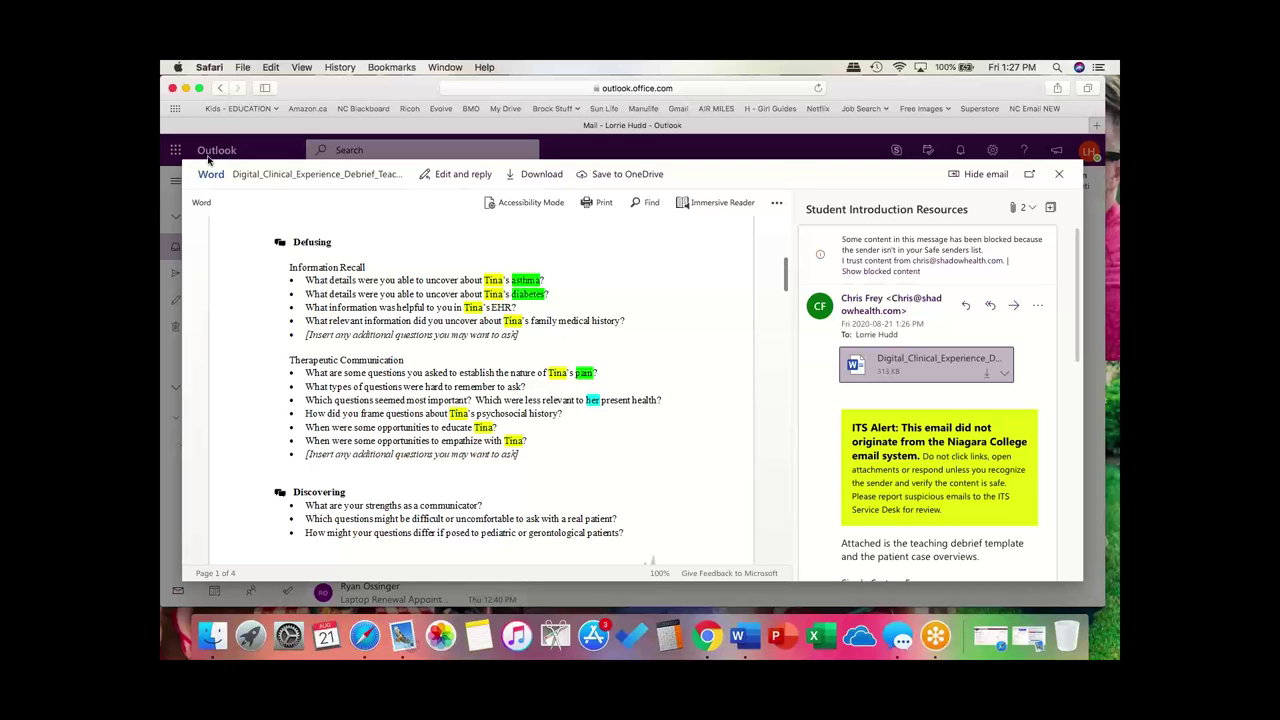
Close the debrief template preview and open the Single System Exams case overview PDF linked in the e-mail.
drag(842, 95, 571, 111)
double_click(690, 105)
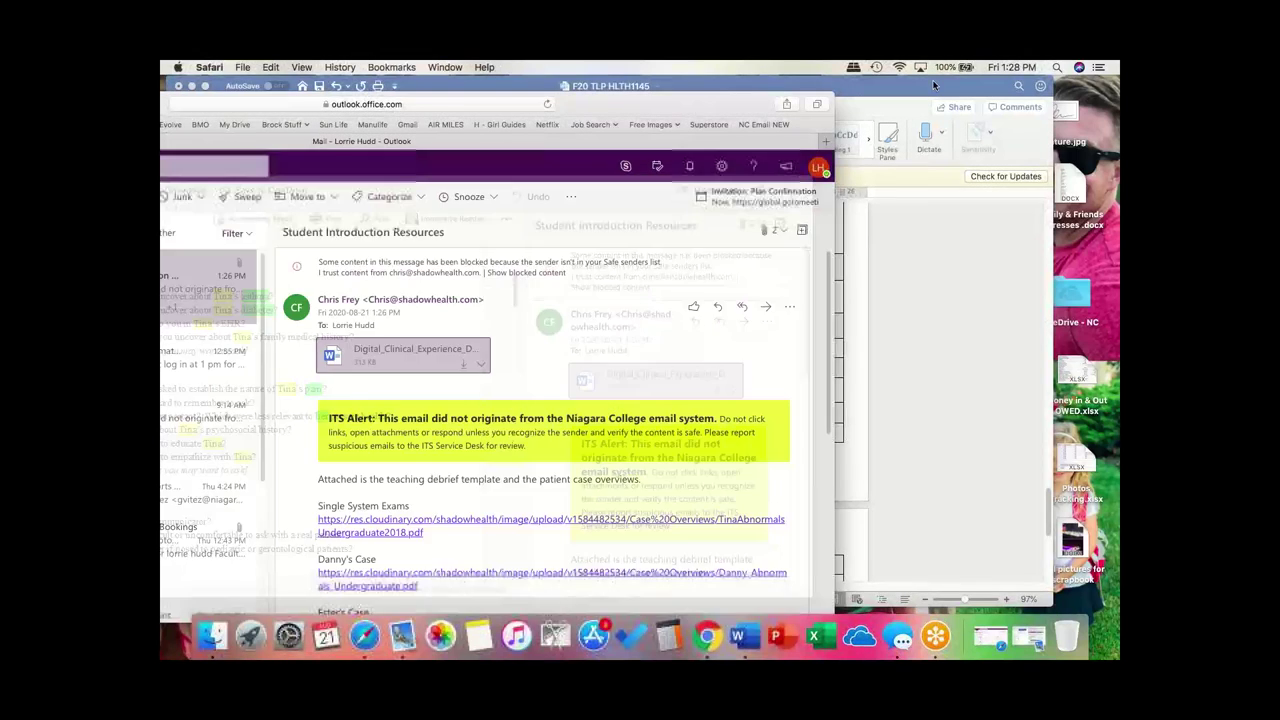
scroll(713, 425, down, 2)
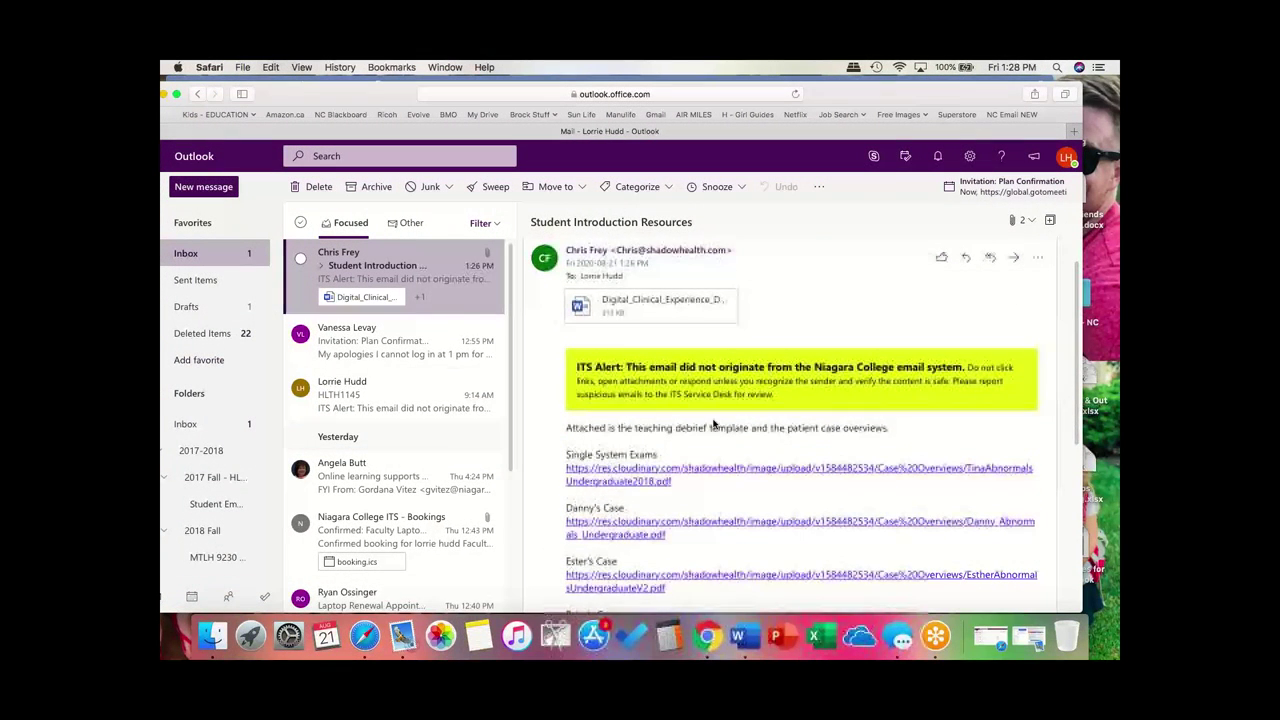
click(638, 482)
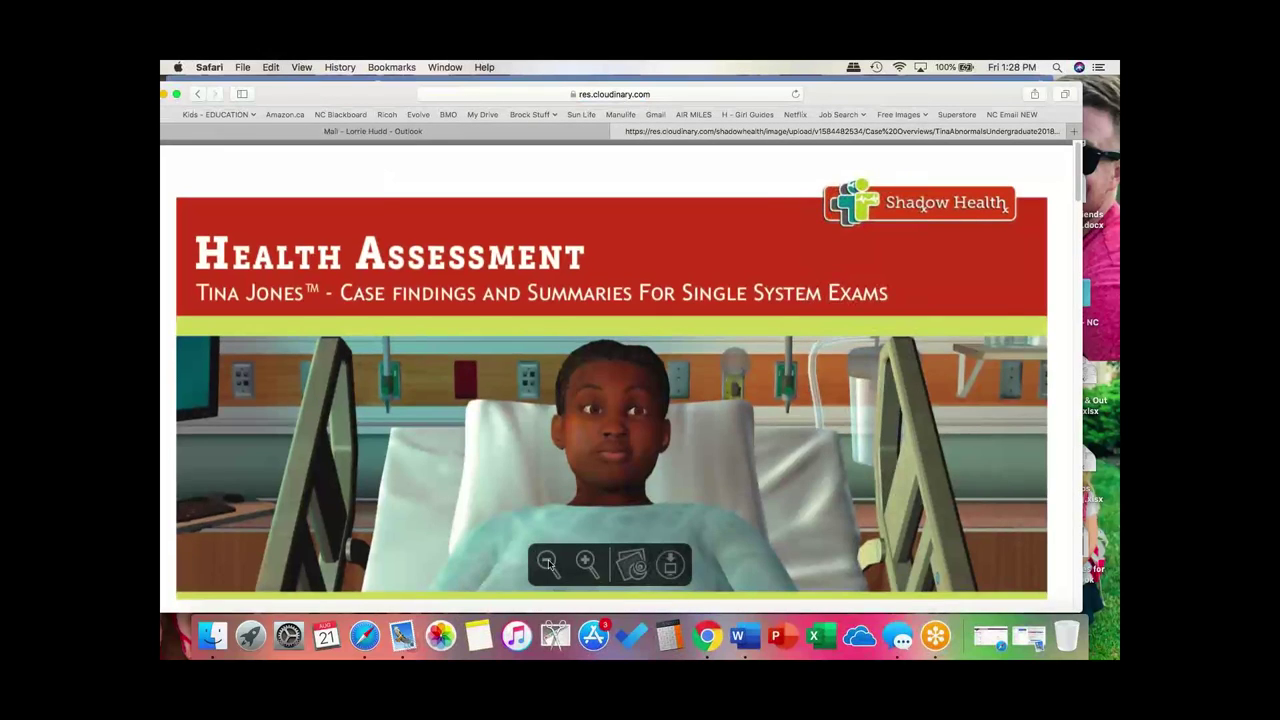
Examine the learning objectives, NANDA diagnoses and history of present illness in the Single System Exams case overview.
scroll(623, 442, down, 10)
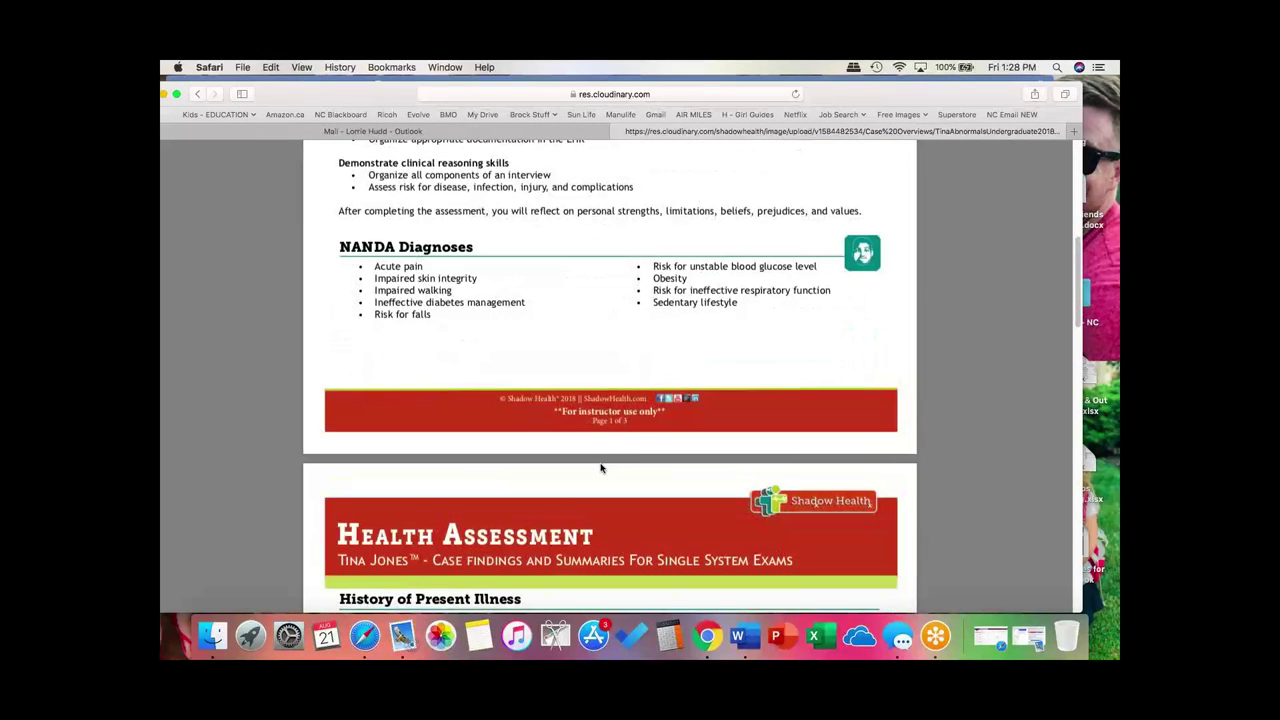
drag(355, 100, 278, 100)
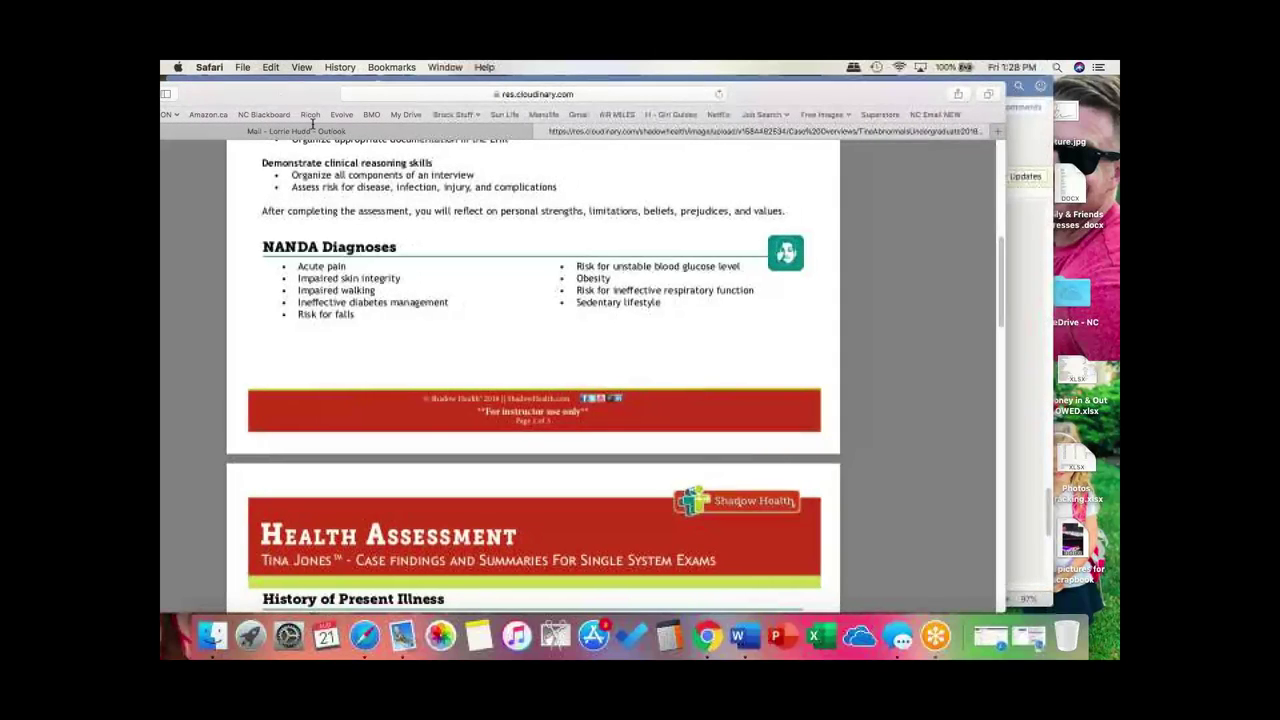
scroll(508, 443, down, 5)
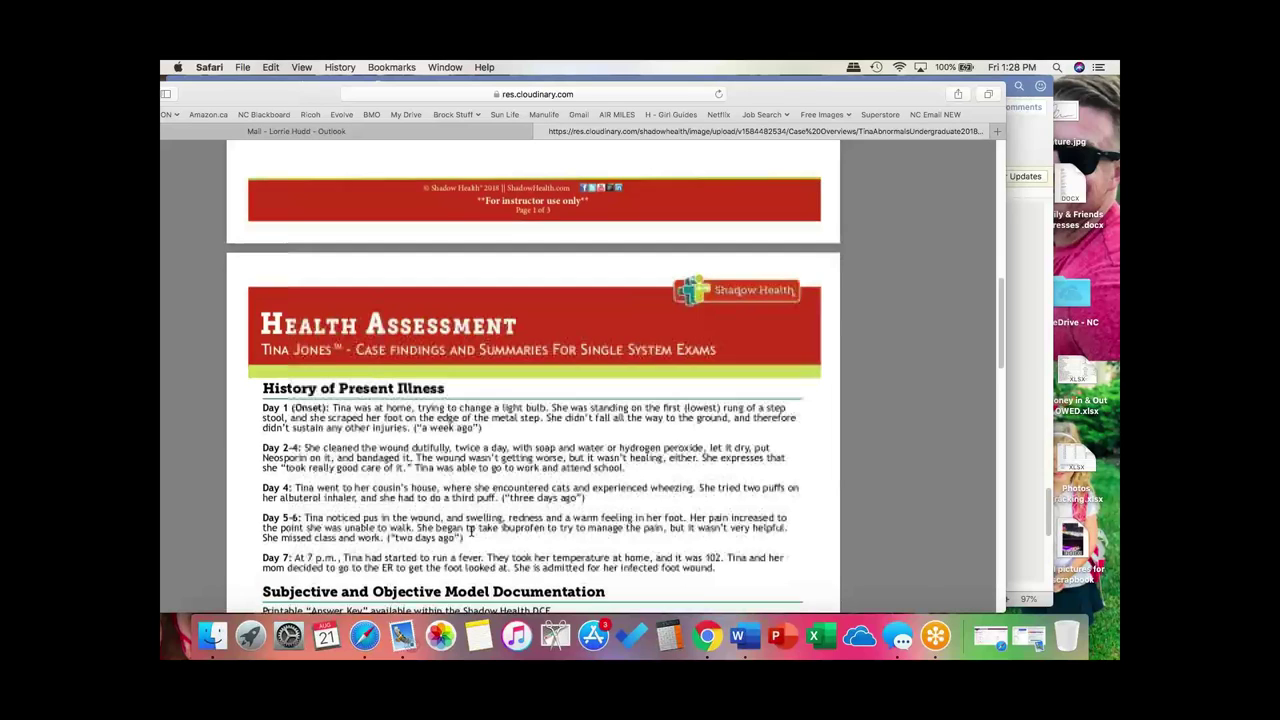
scroll(469, 530, down, 1)
scroll(469, 528, up, 5)
scroll(469, 525, down, 3)
scroll(469, 525, up, 6)
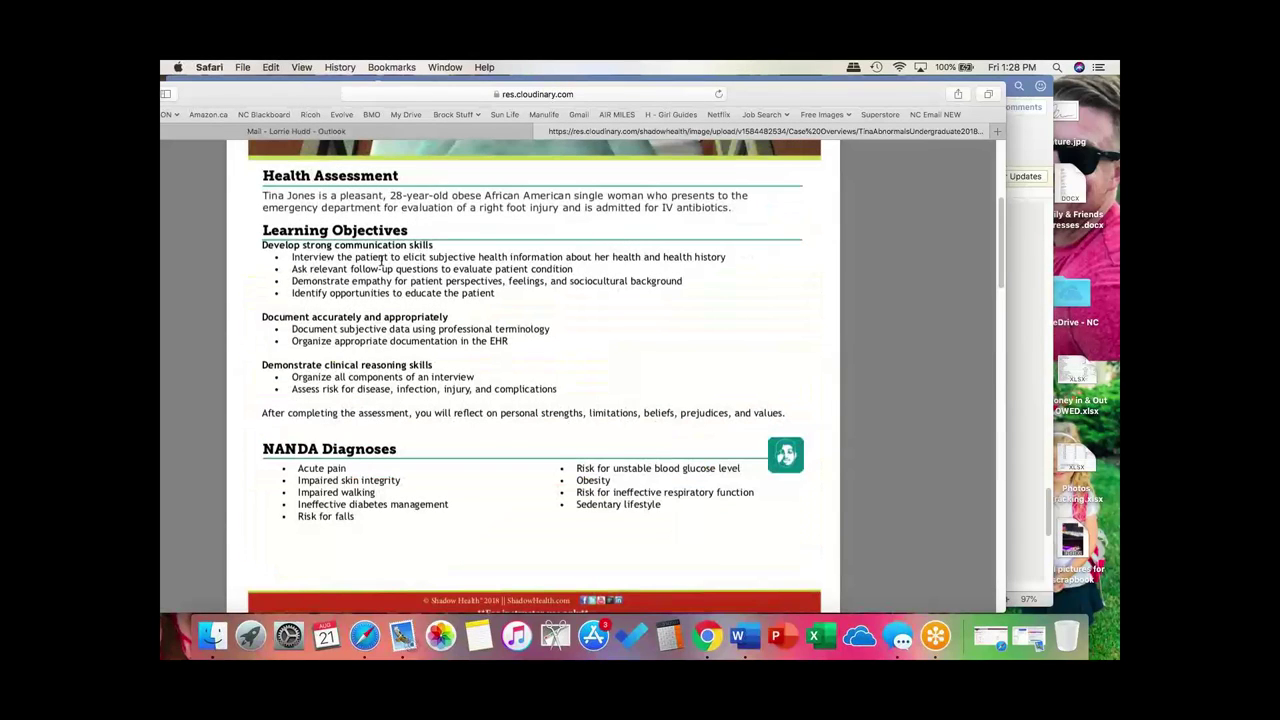
scroll(378, 275, up, 6)
scroll(421, 393, down, 10)
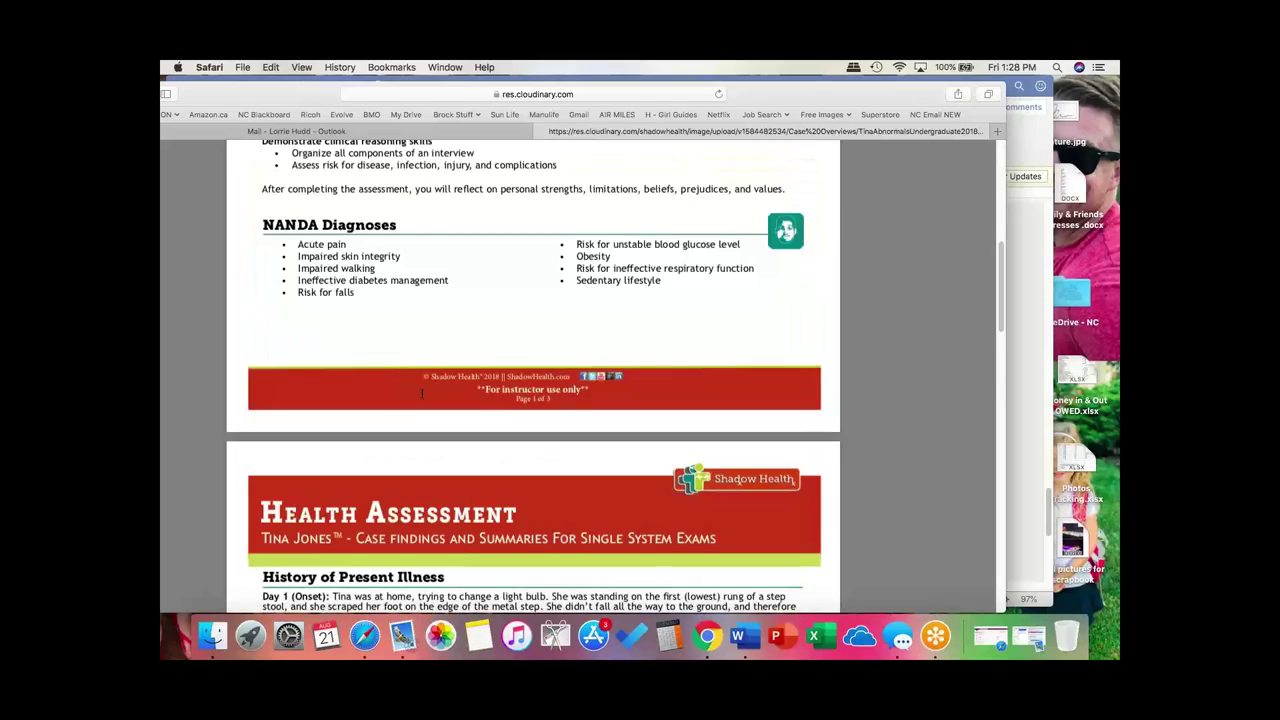
scroll(421, 393, down, 5)
scroll(420, 461, down, 2)
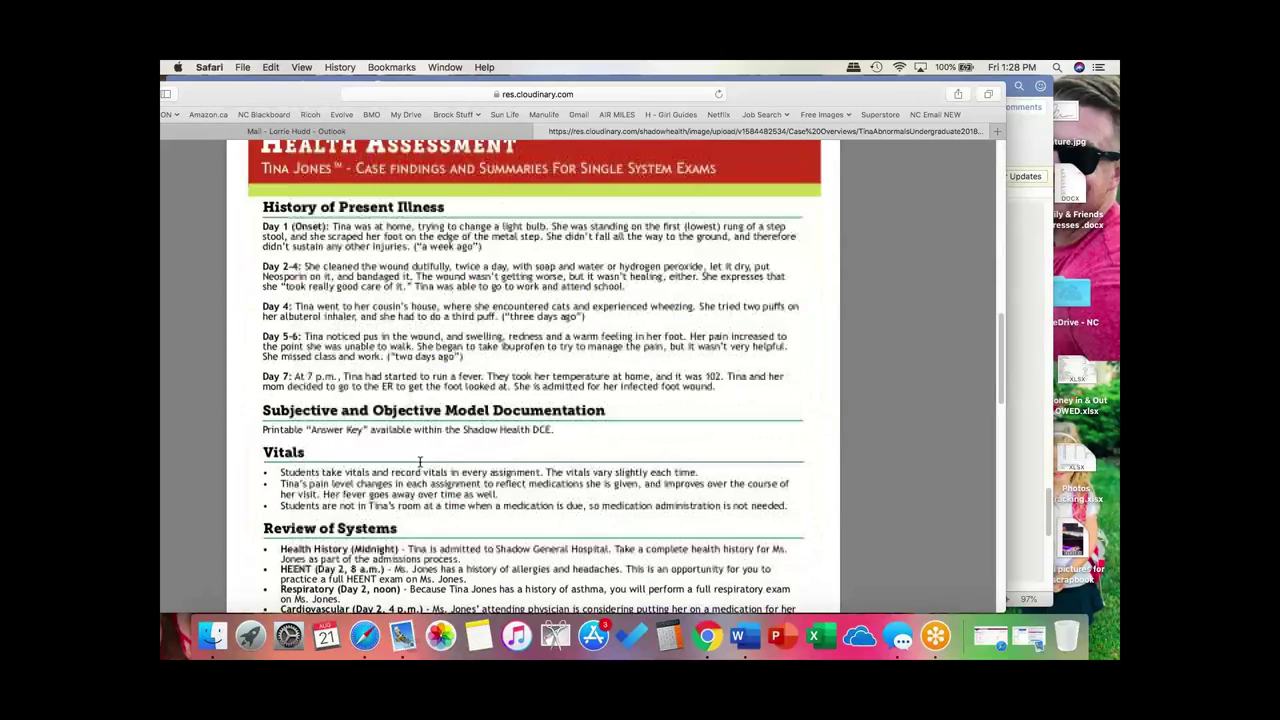
Examine the Review of Systems schedule, abnormal findings and abnormal labs in the Single System Exams overview.
scroll(420, 461, down, 6)
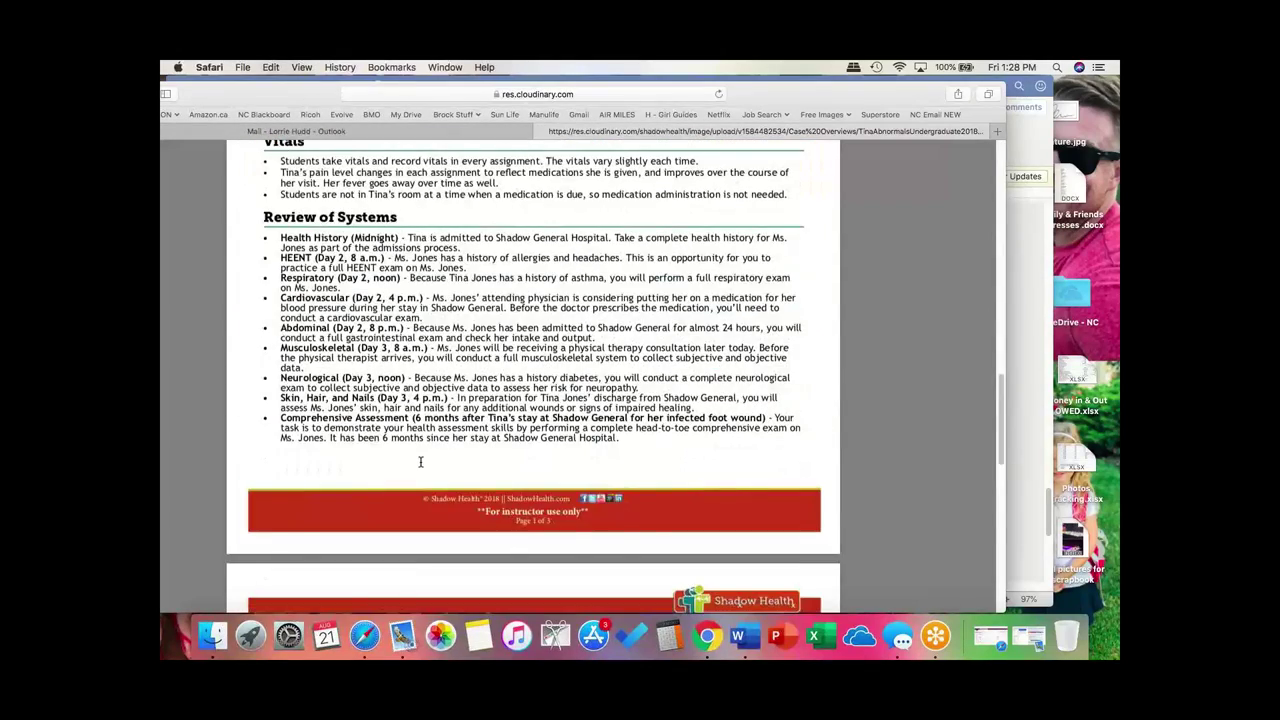
scroll(420, 461, down, 10)
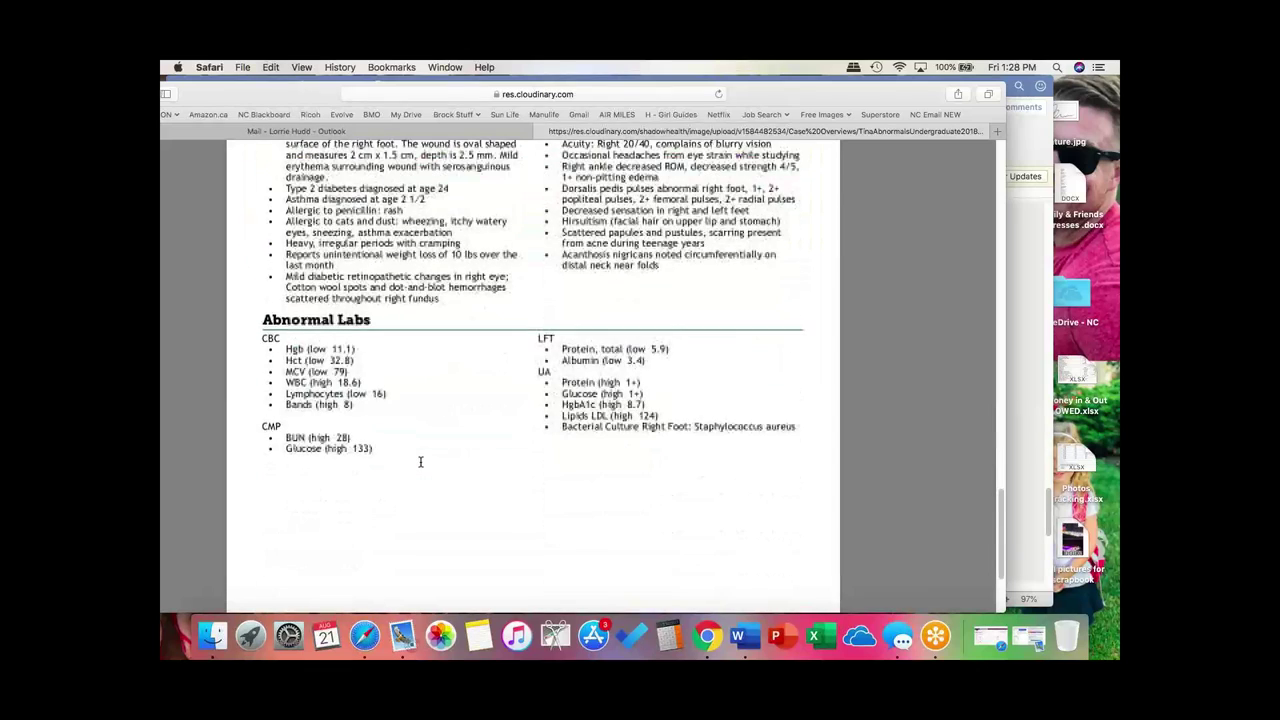
scroll(420, 461, down, 3)
scroll(420, 461, up, 6)
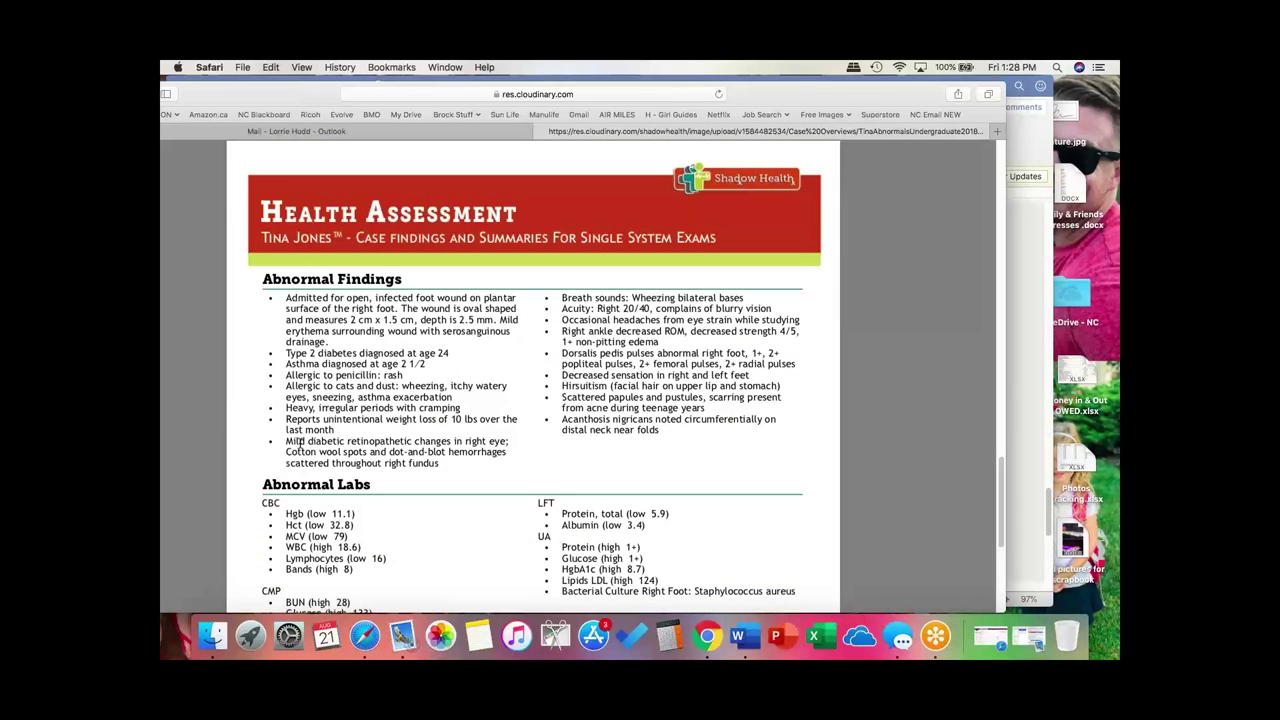
scroll(460, 420, up, 6)
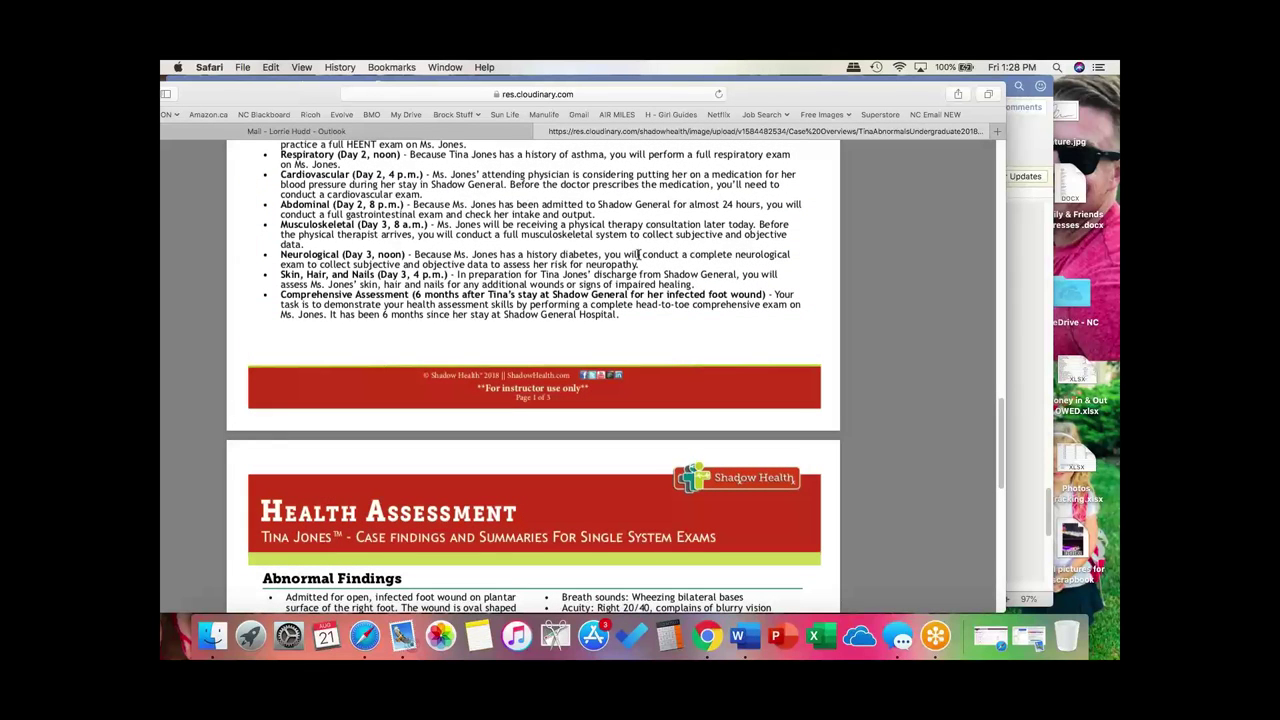
scroll(392, 335, up, 2)
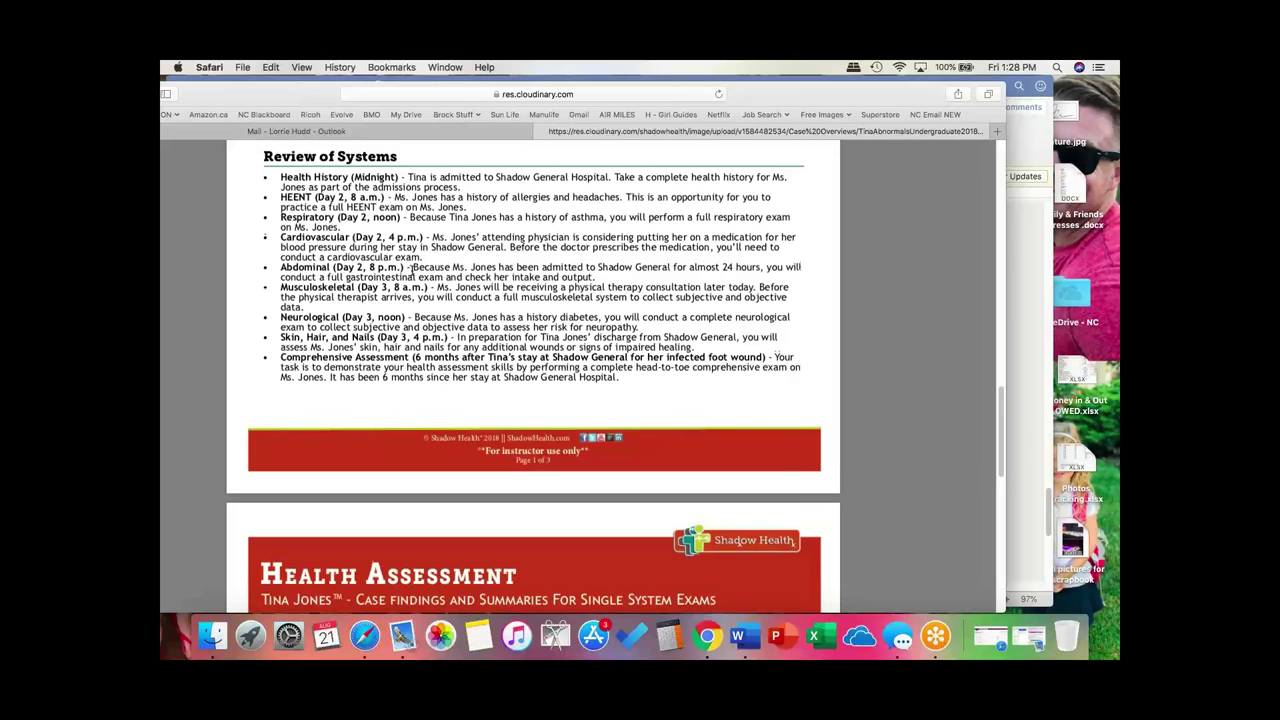
scroll(341, 381, up, 4)
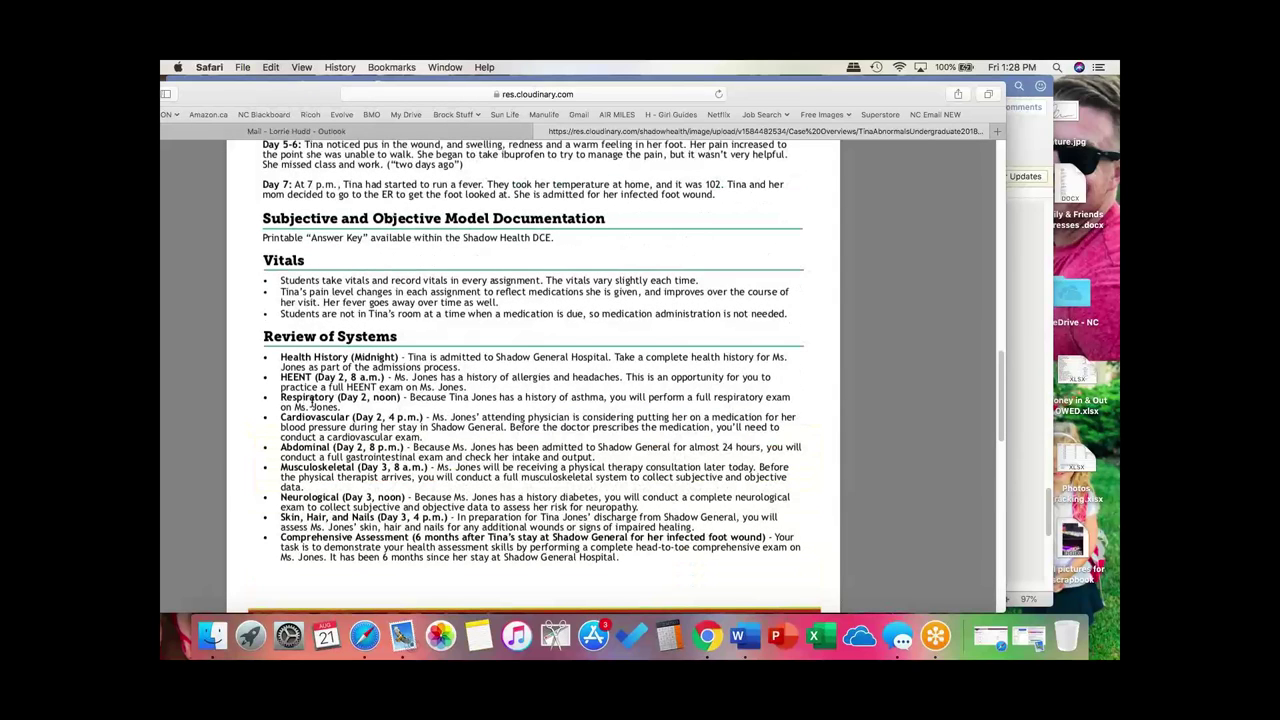
scroll(400, 380, up, 4)
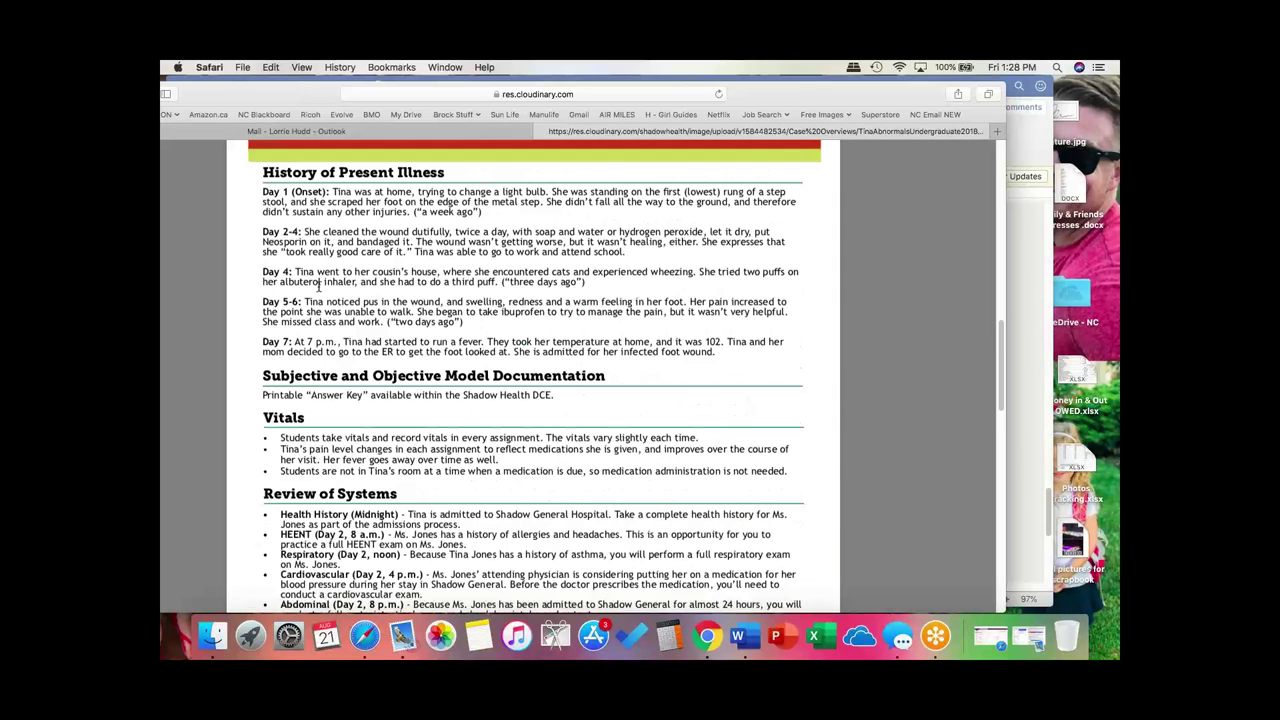
scroll(388, 322, up, 15)
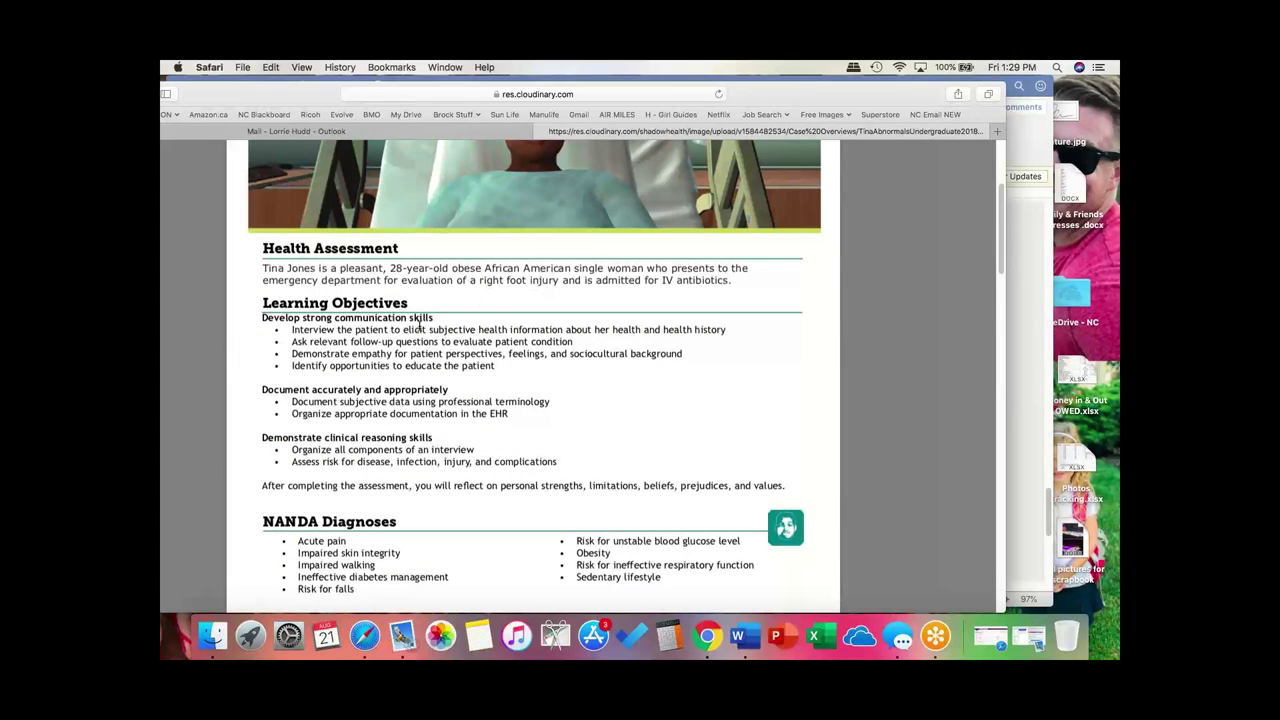
scroll(466, 396, down, 8)
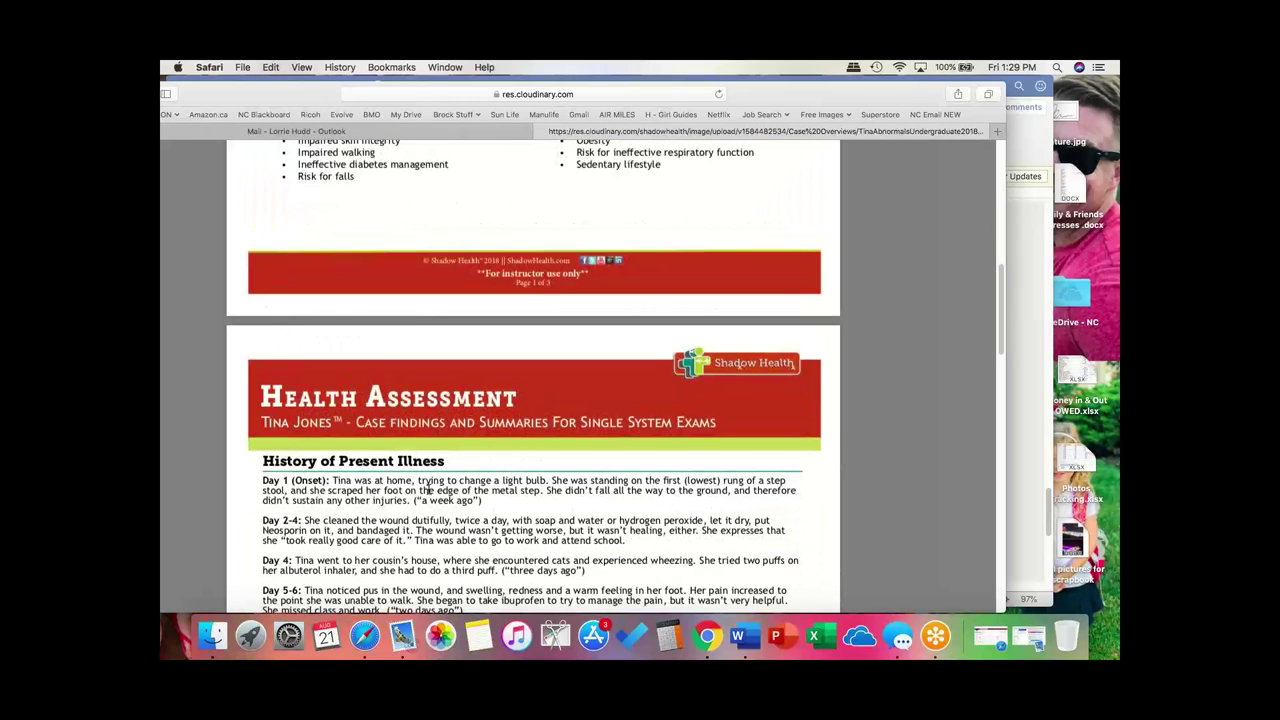
scroll(425, 482, down, 1)
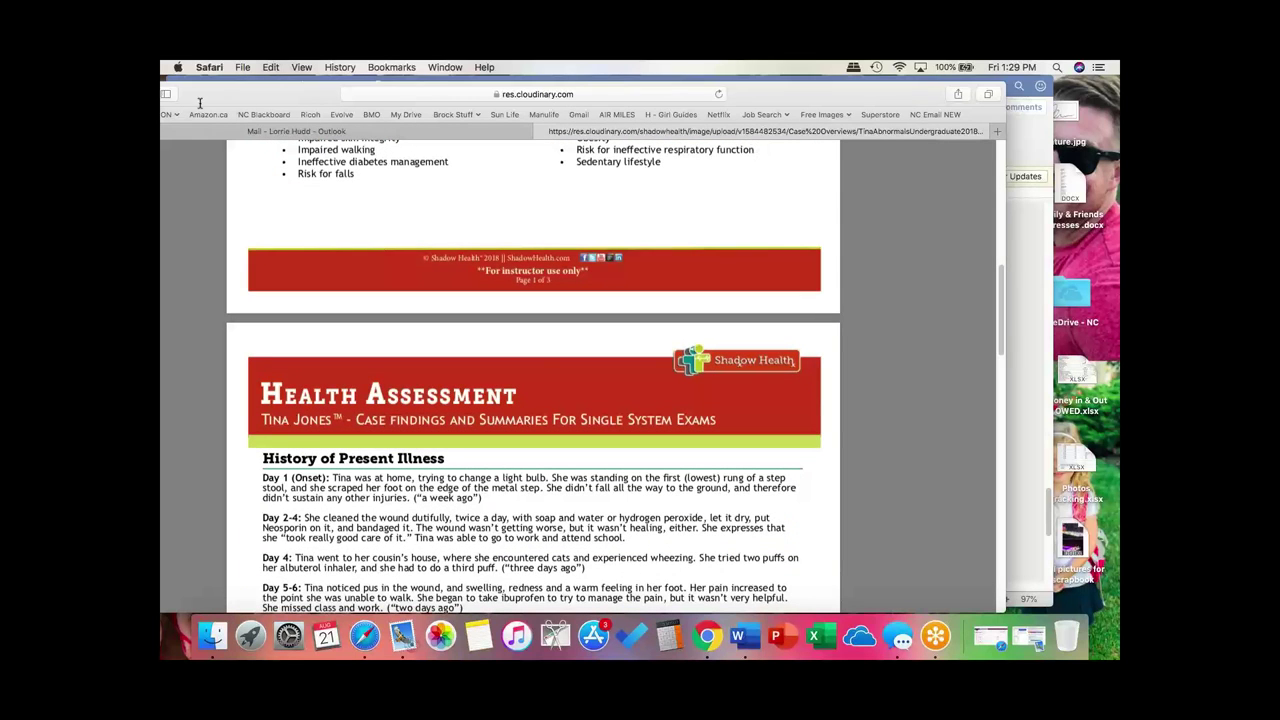
Close the Single System Exams PDF and read the undergraduate cough Focused Exam Case overview linked in the e-mail down to its abnormal findings.
double_click(230, 93)
click(259, 88)
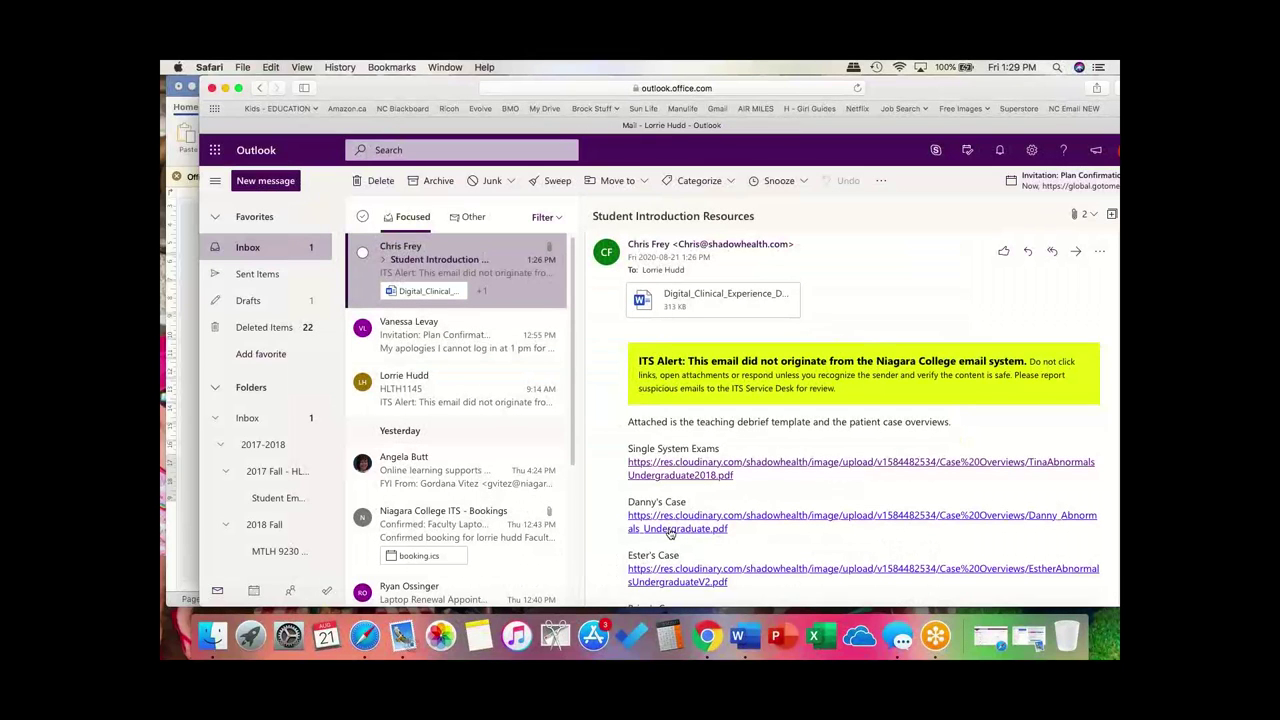
click(670, 533)
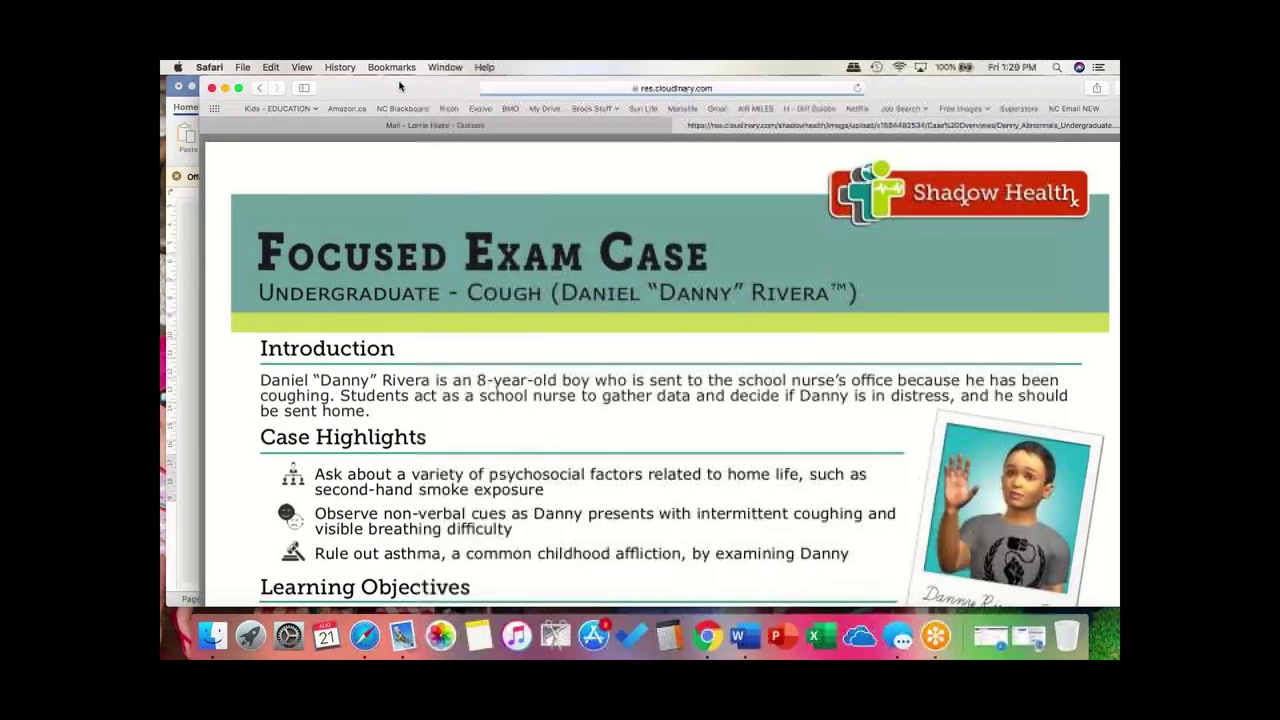
click(528, 556)
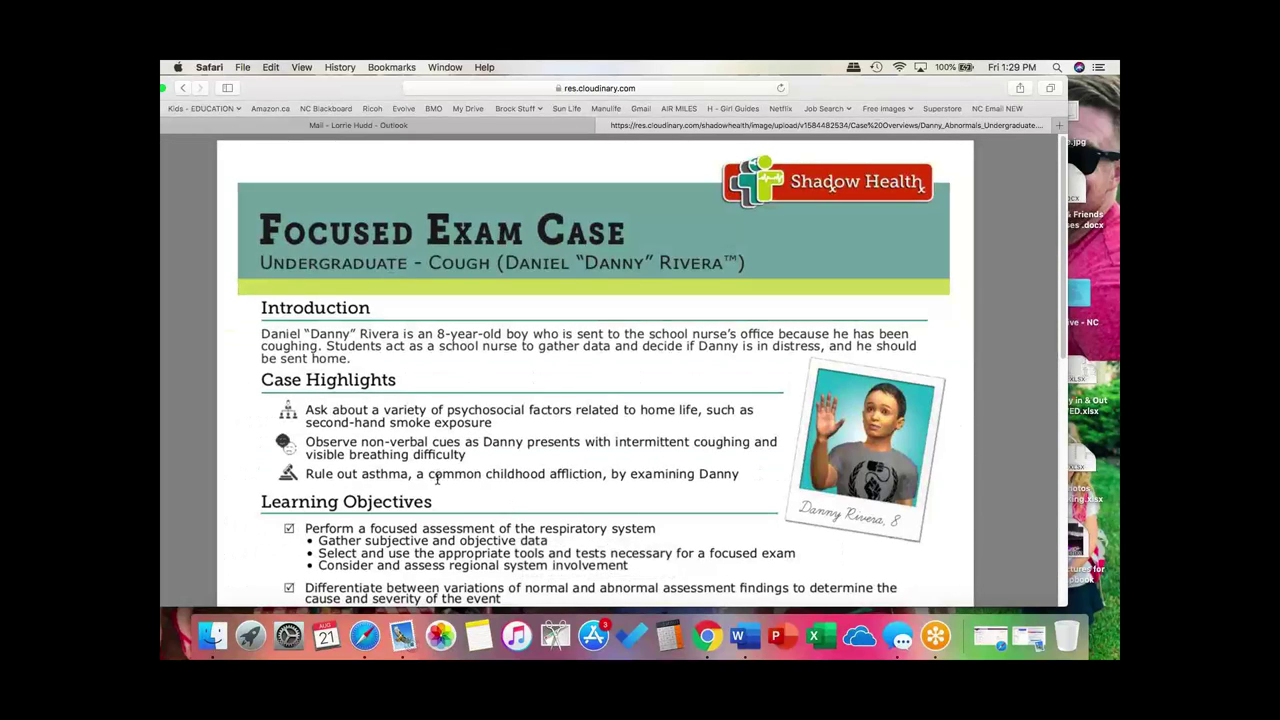
scroll(437, 478, down, 8)
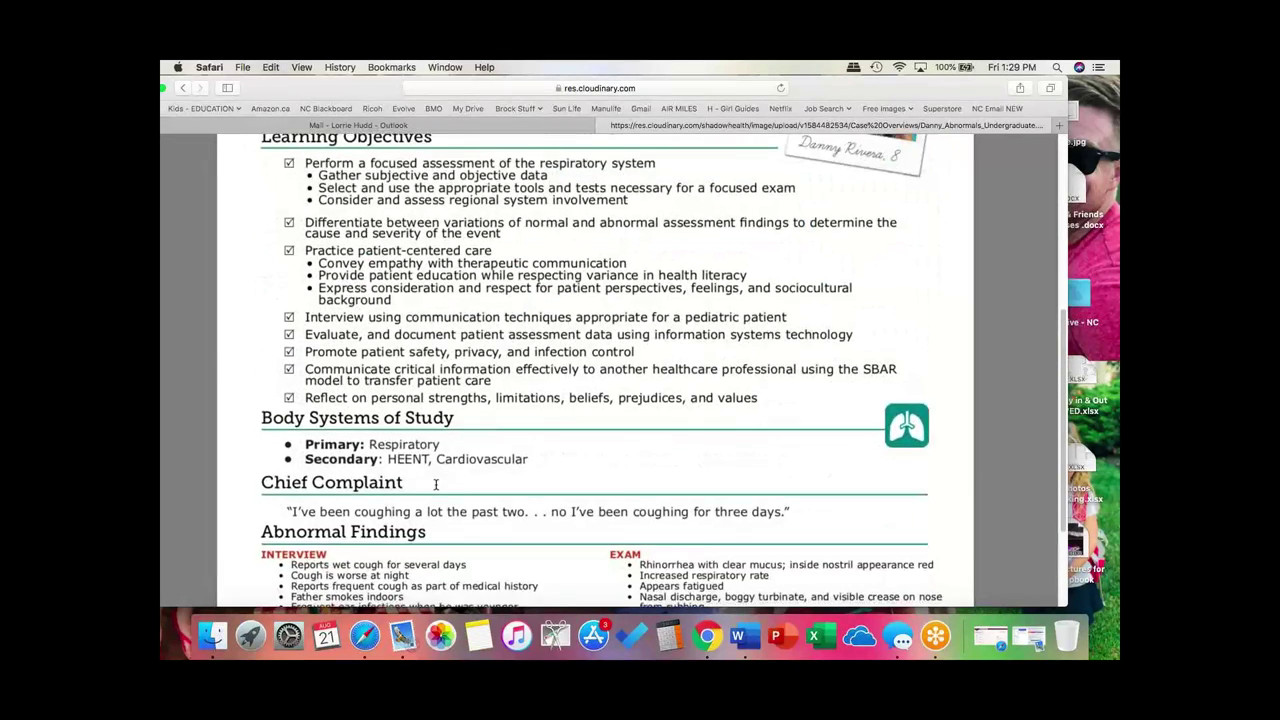
scroll(435, 484, down, 3)
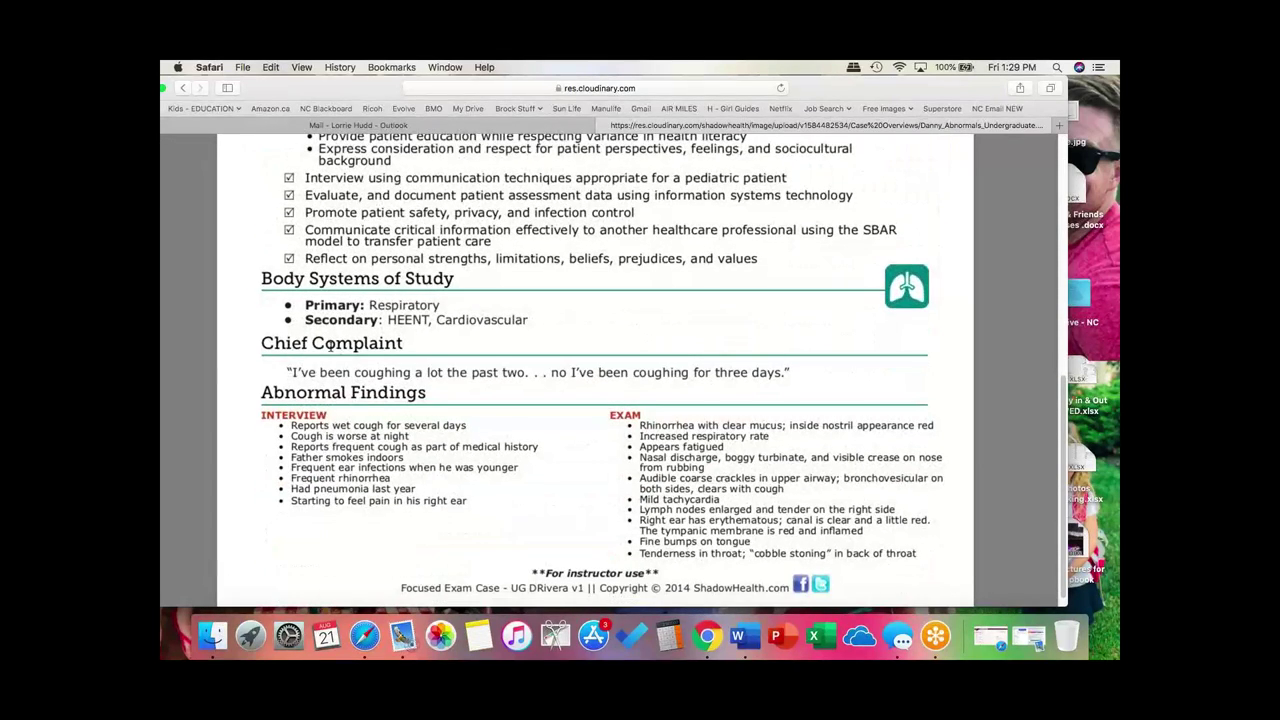